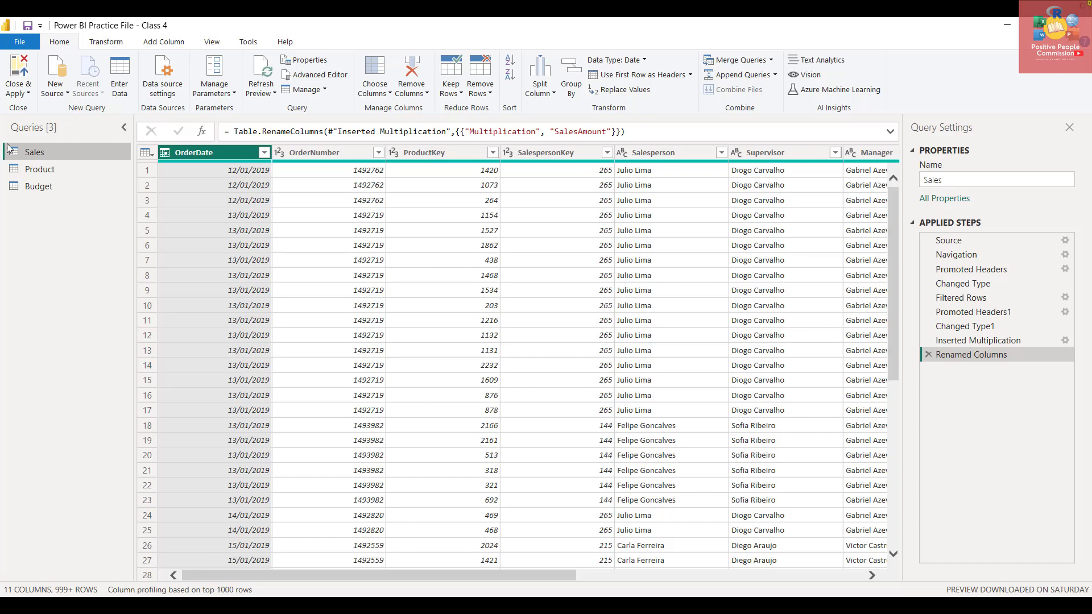
# Step: Duplicate the Sales query and rename the copy SalesPerson
pyautogui.rightClick(43, 149)
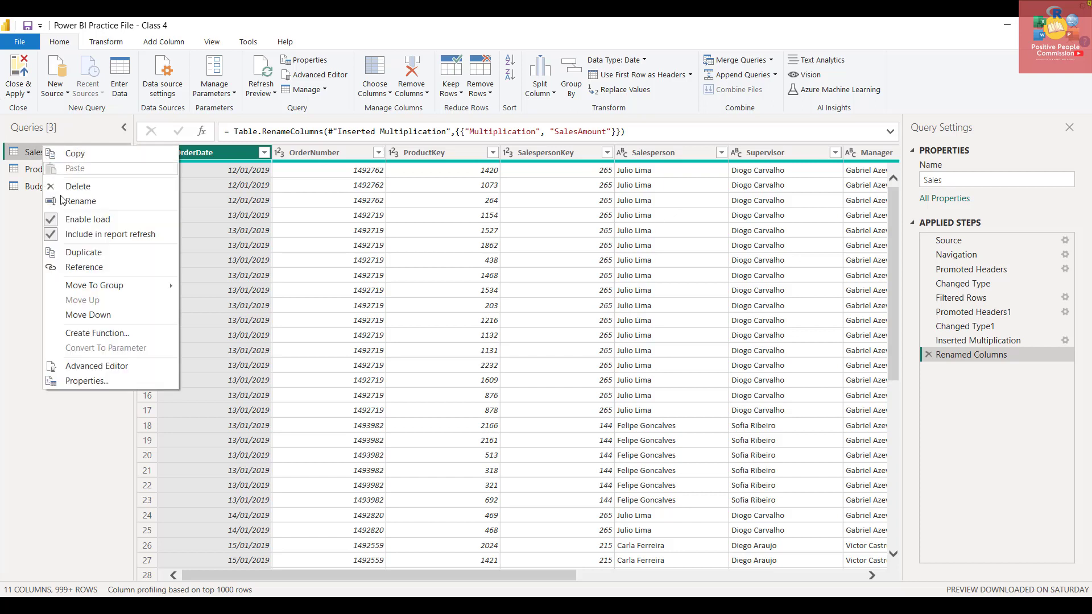
pyautogui.click(94, 257)
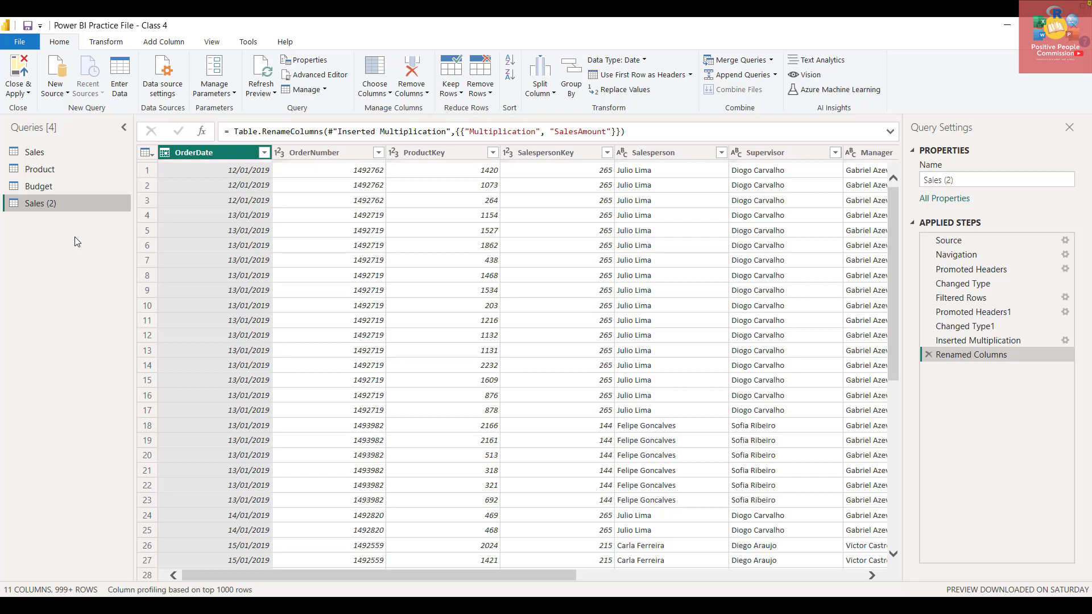
pyautogui.doubleClick(66, 200)
pyautogui.write('SalesPerson')
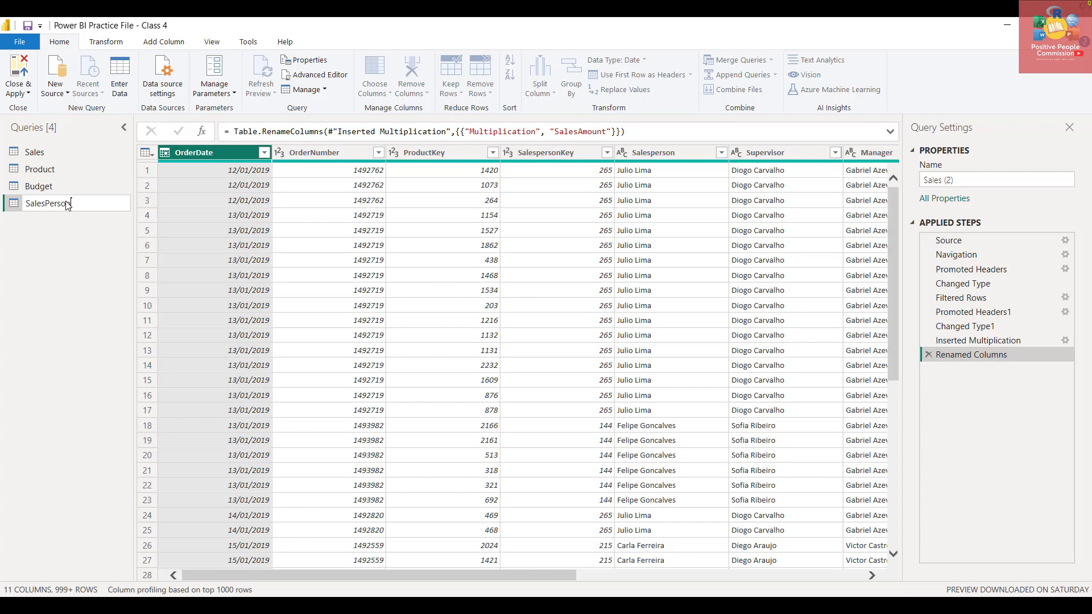
pyautogui.press('Return')
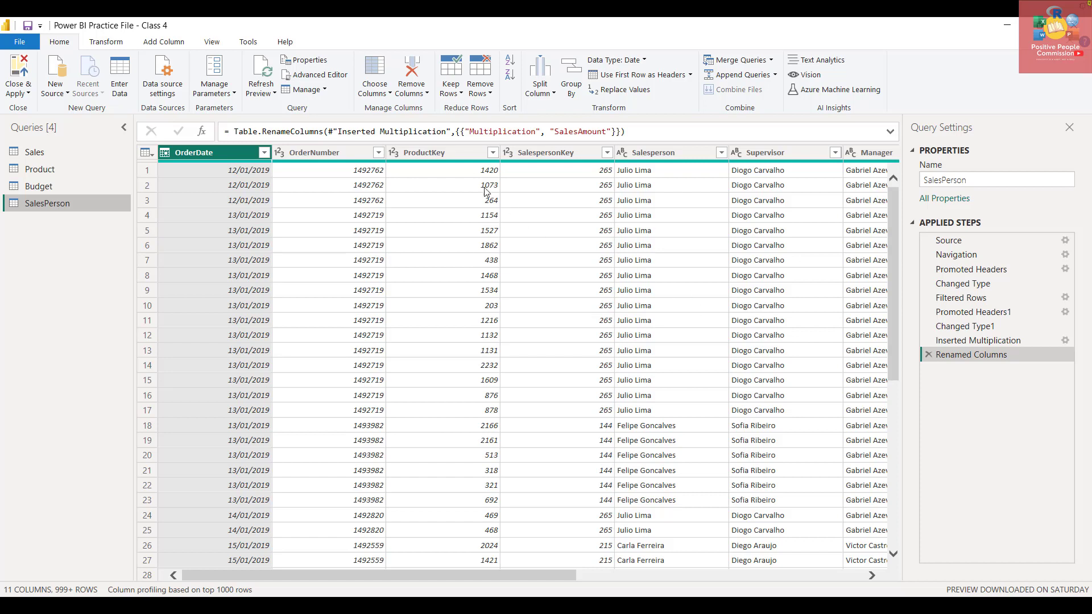
# Step: Remove the blank rows from the SalesPerson query
pyautogui.click(458, 96)
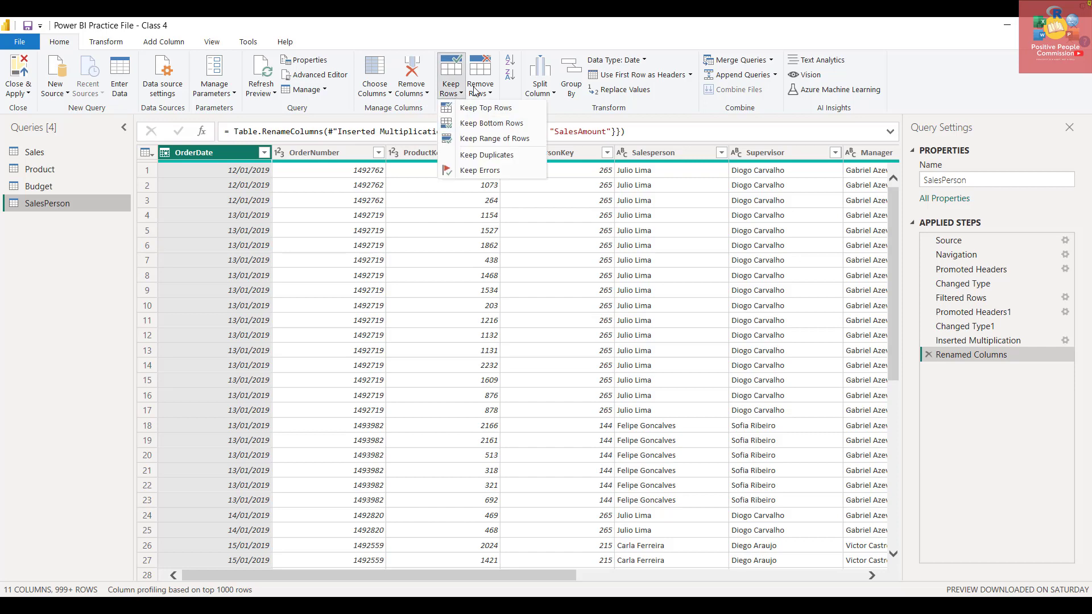
pyautogui.click(477, 92)
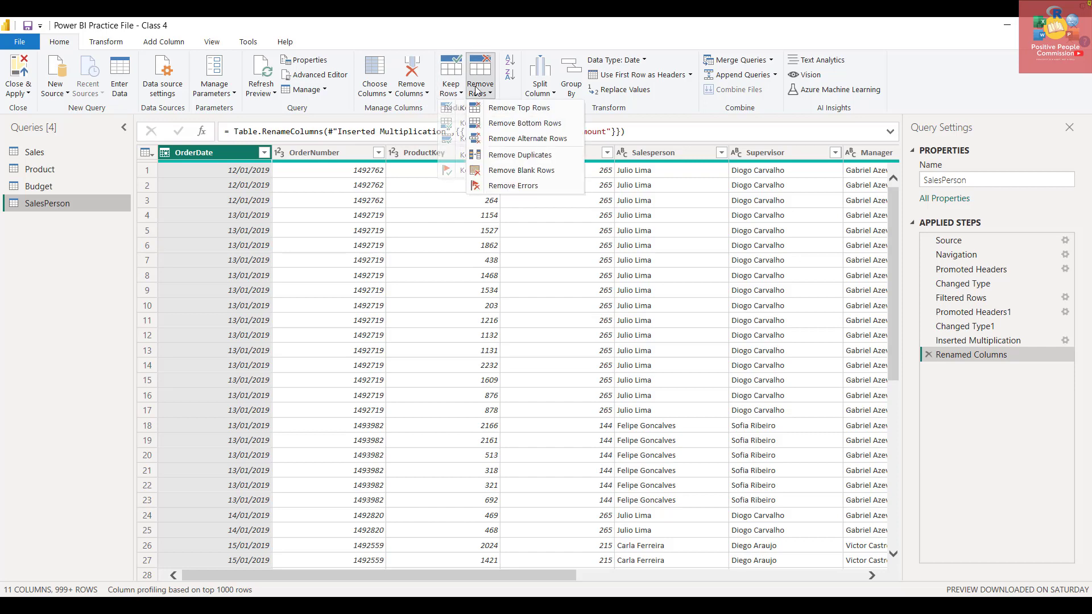
pyautogui.click(502, 172)
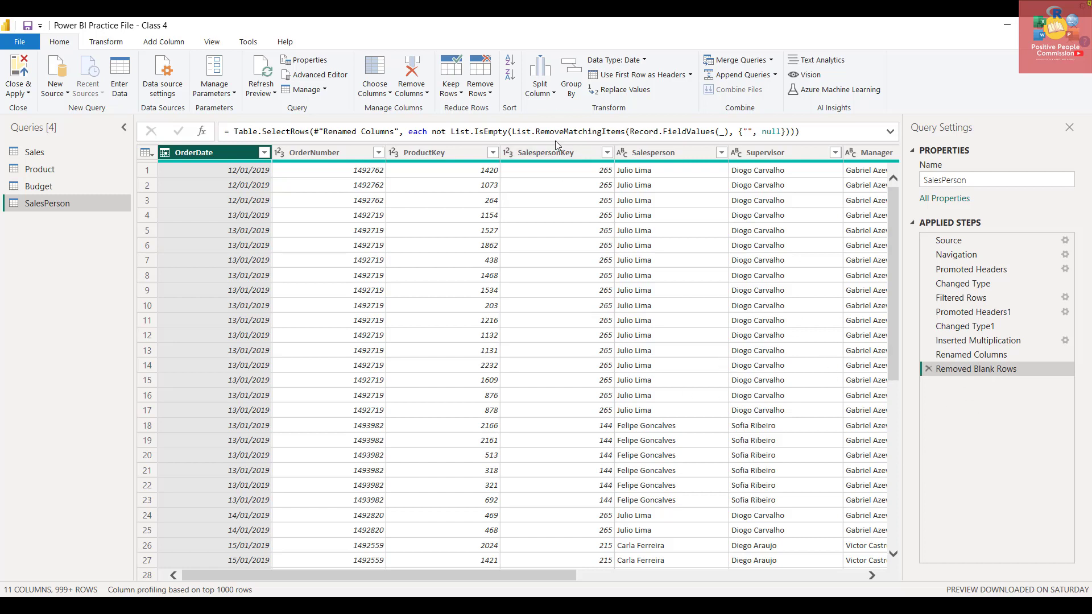
# Step: Keep only the SalespersonKey, Salesperson, Supervisor and Manager columns in the SalesPerson query and remove all the others
pyautogui.click(571, 159)
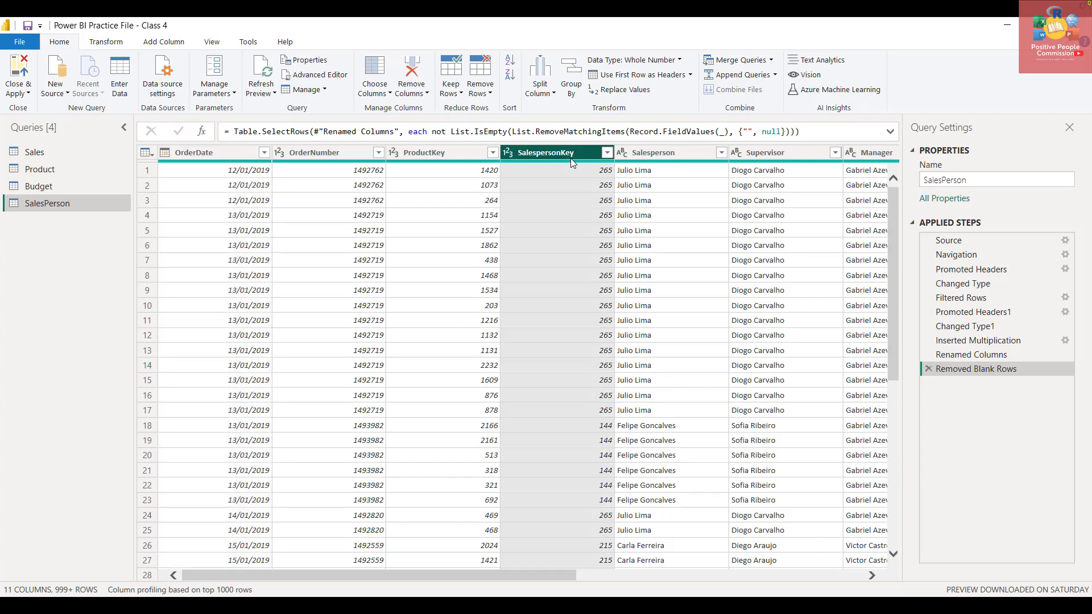
pyautogui.click(634, 153)
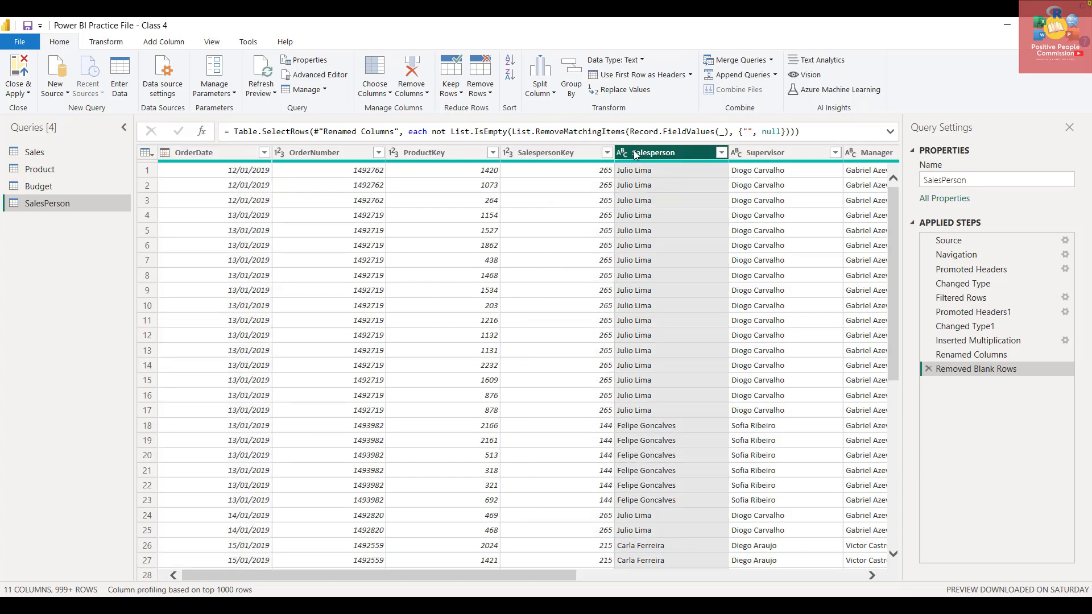
pyautogui.click(761, 154)
pyautogui.click(868, 153)
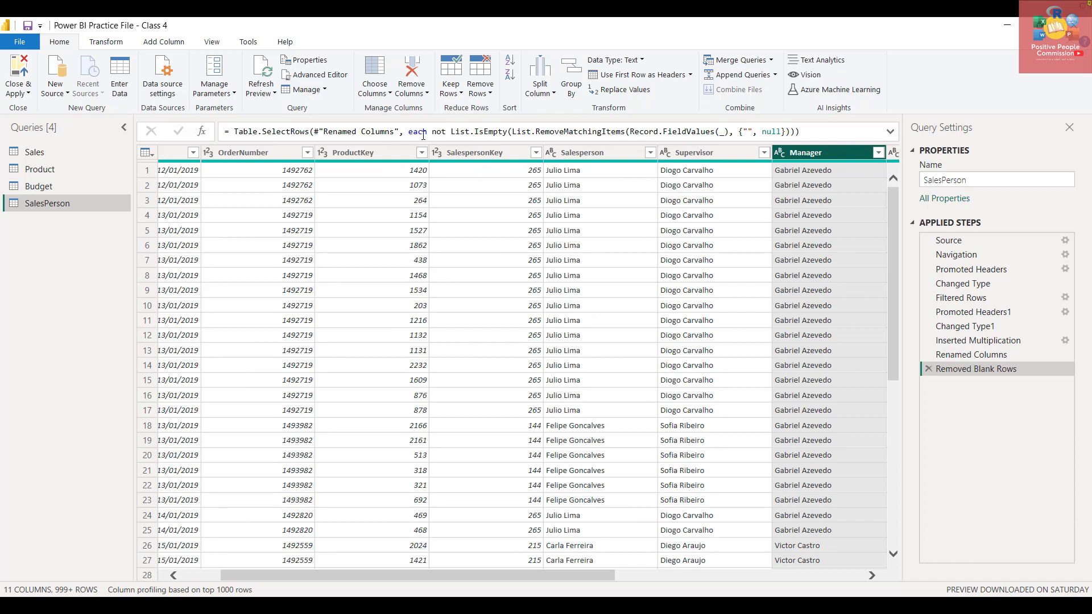
pyautogui.click(467, 154)
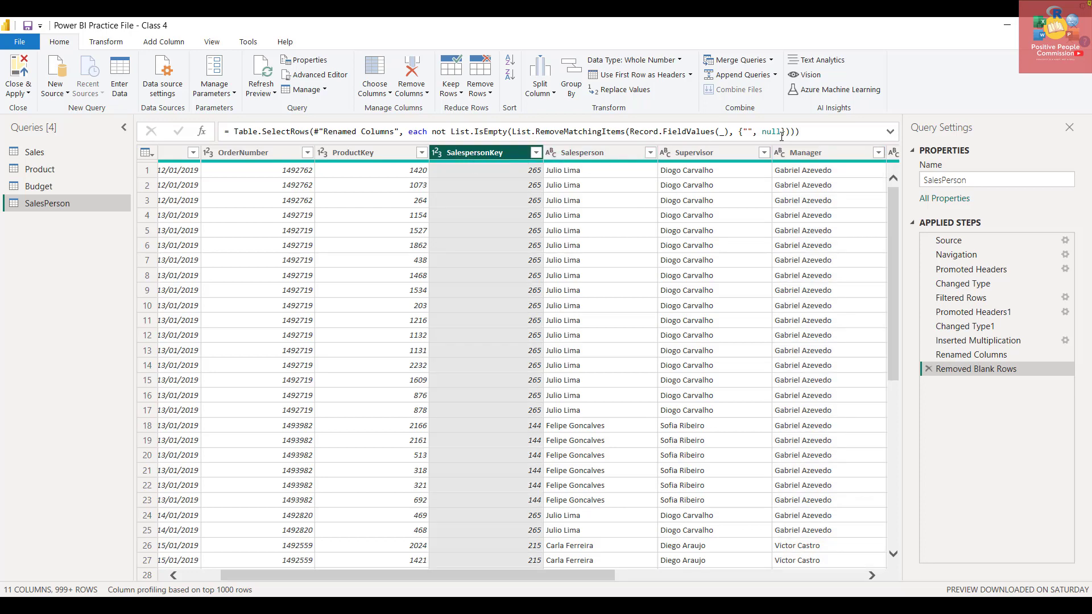
pyautogui.click(824, 154)
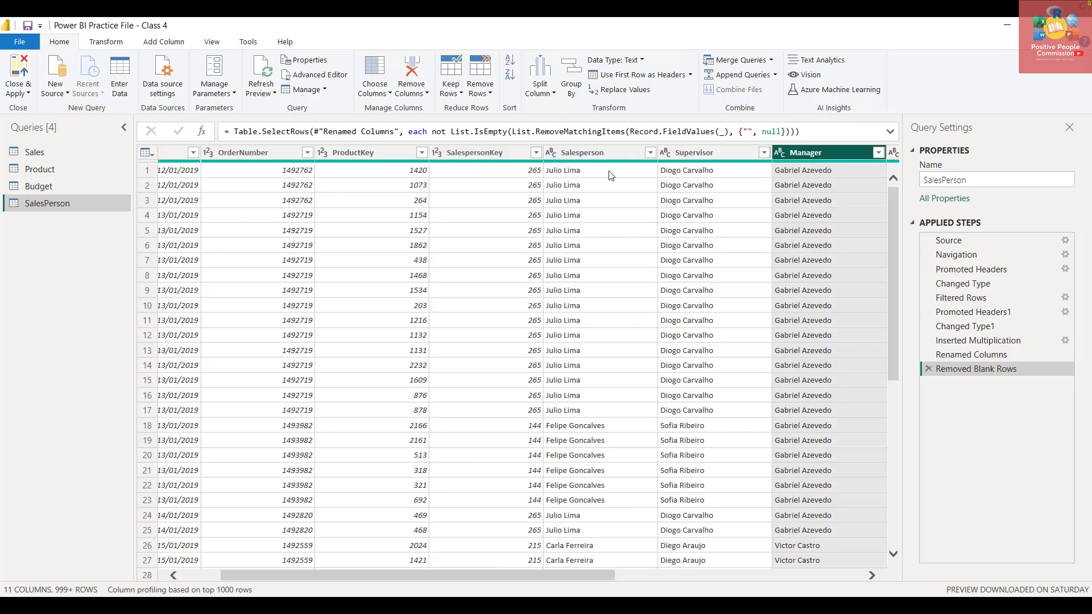
pyautogui.click(478, 152)
pyautogui.keyDown('shift'); pyautogui.click(814, 154); pyautogui.keyUp('shift')
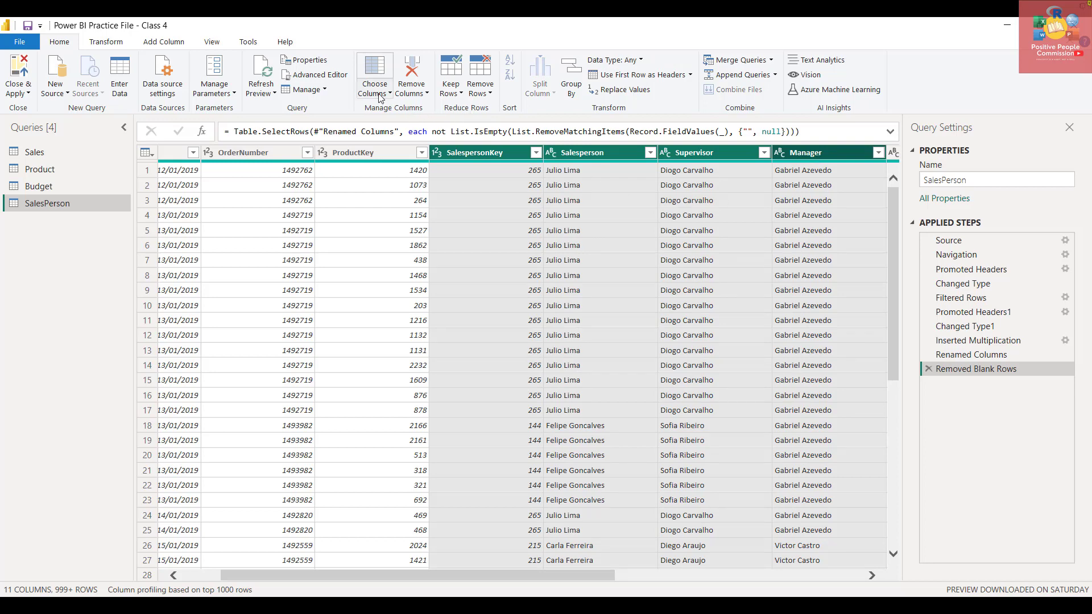
pyautogui.click(418, 94)
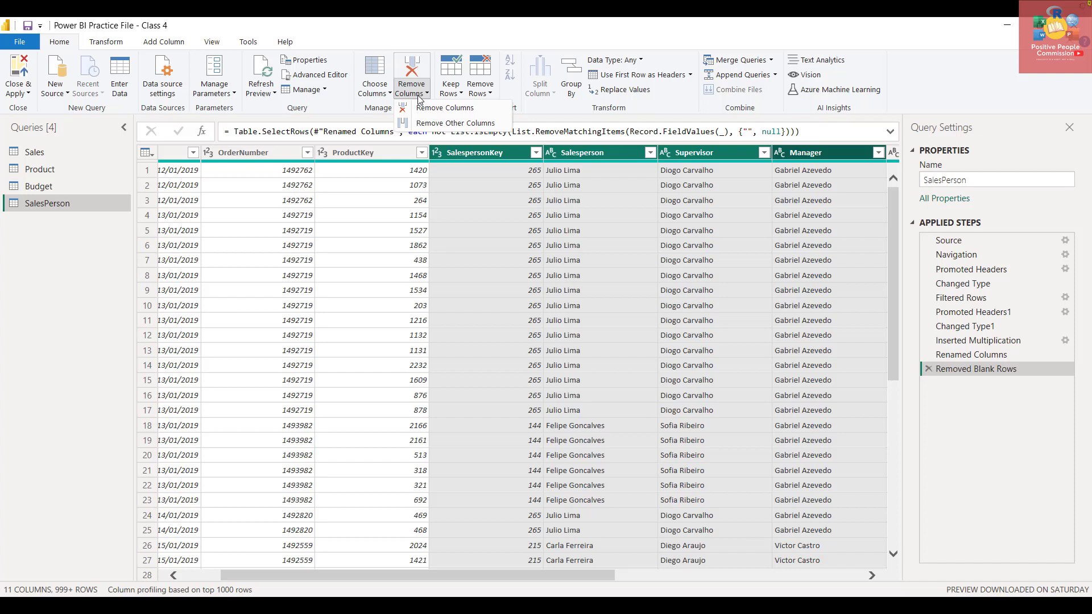
pyautogui.click(456, 124)
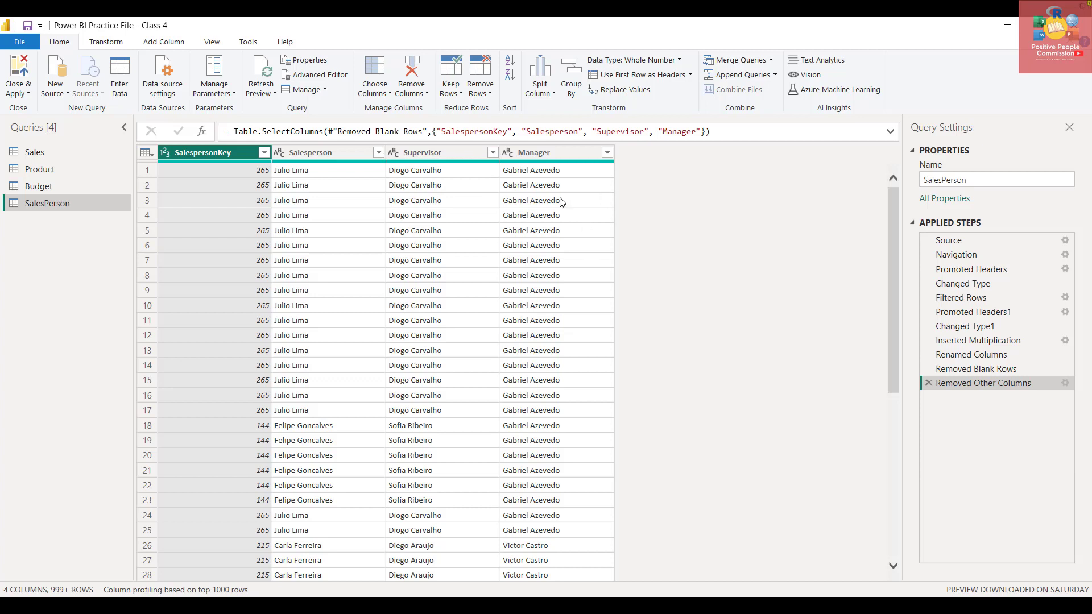
# Step: Remove duplicate rows from the SalesPerson query based on the Salesperson column
pyautogui.click(294, 192)
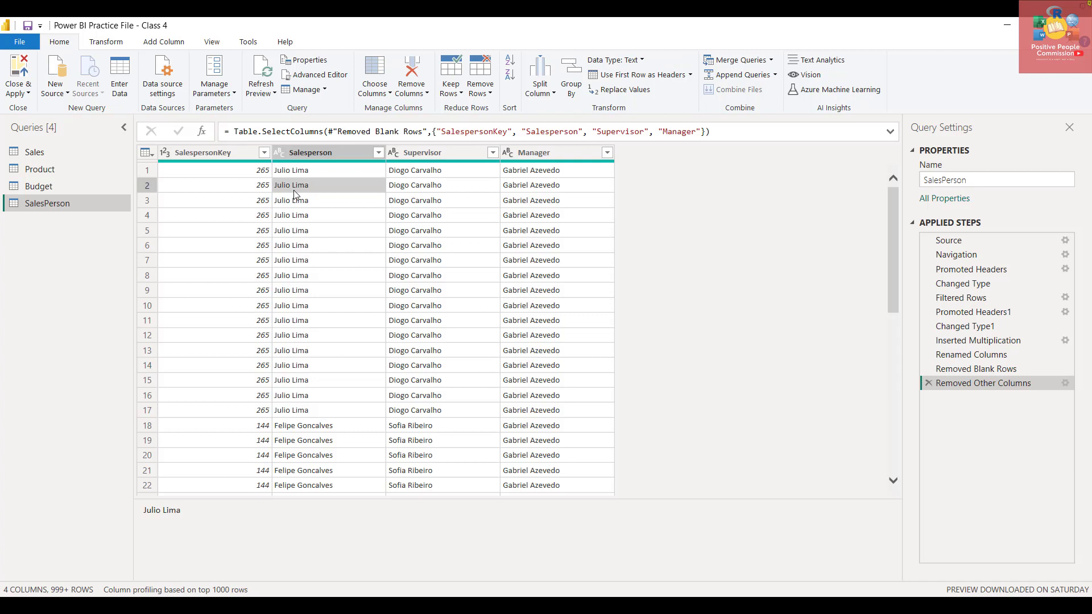
pyautogui.click(427, 95)
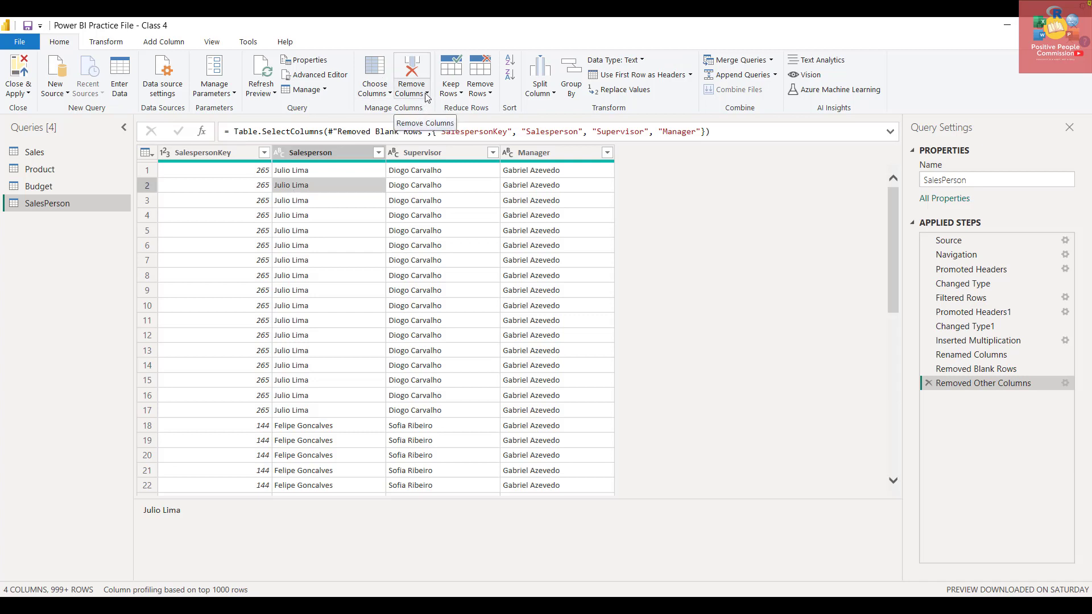
pyautogui.click(471, 93)
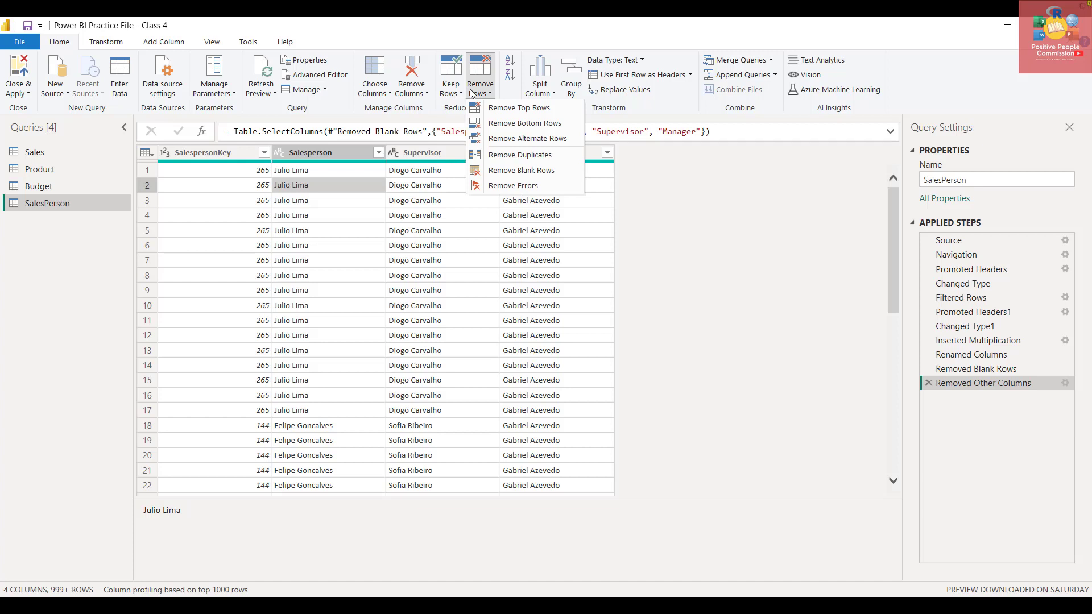
pyautogui.click(514, 160)
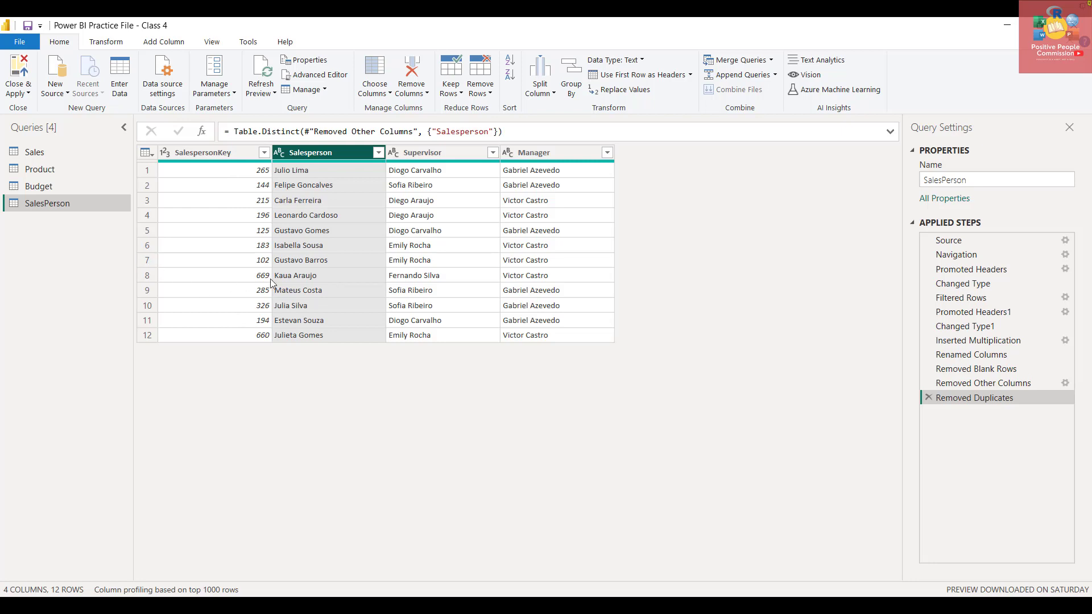
# Step: Apply the query changes to the model and close the query editor
pyautogui.click(20, 92)
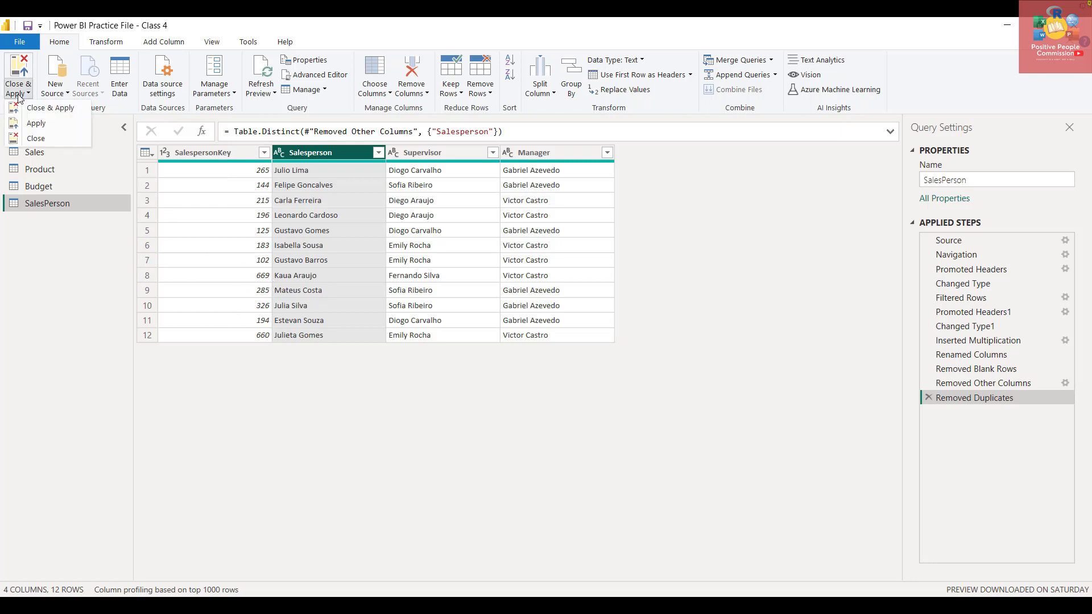
pyautogui.click(31, 124)
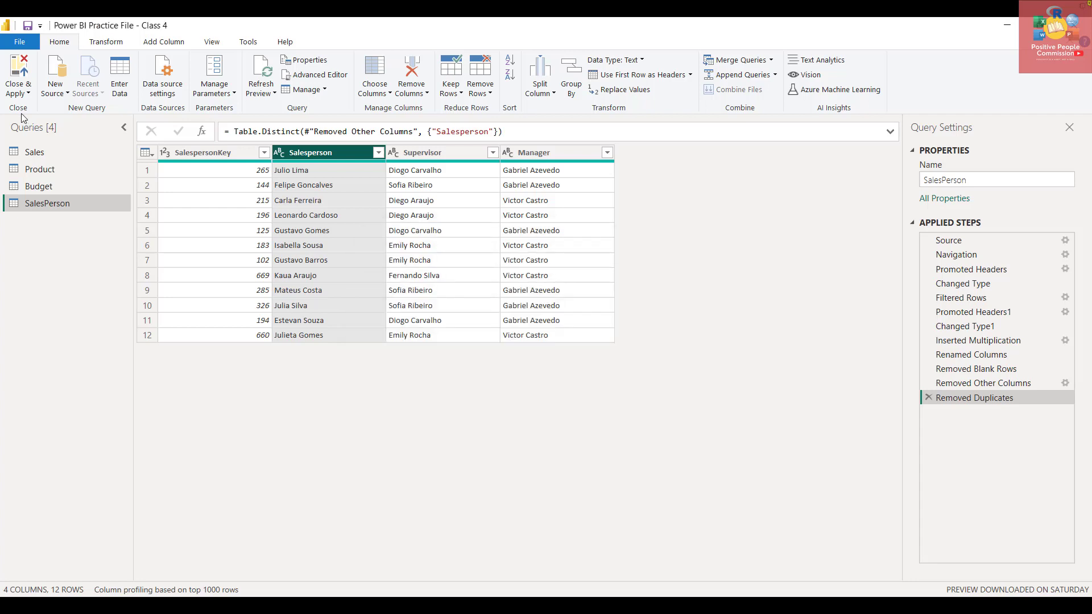
pyautogui.click(26, 92)
pyautogui.click(48, 111)
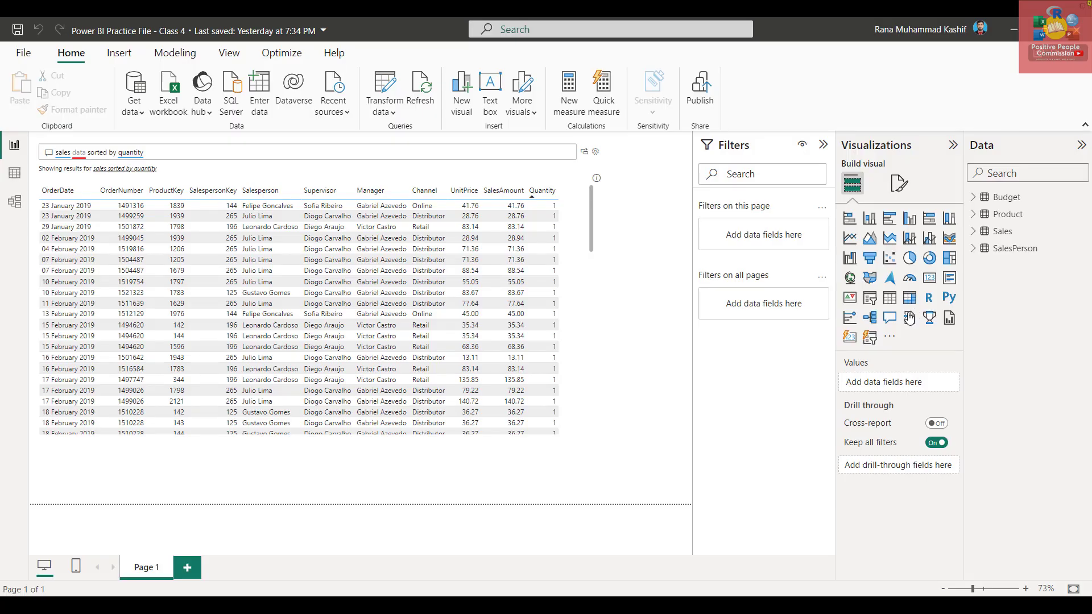
# Step: Show the data model diagram and line up the Budget and SalesPerson tables in a row beside Product
pyautogui.click(15, 204)
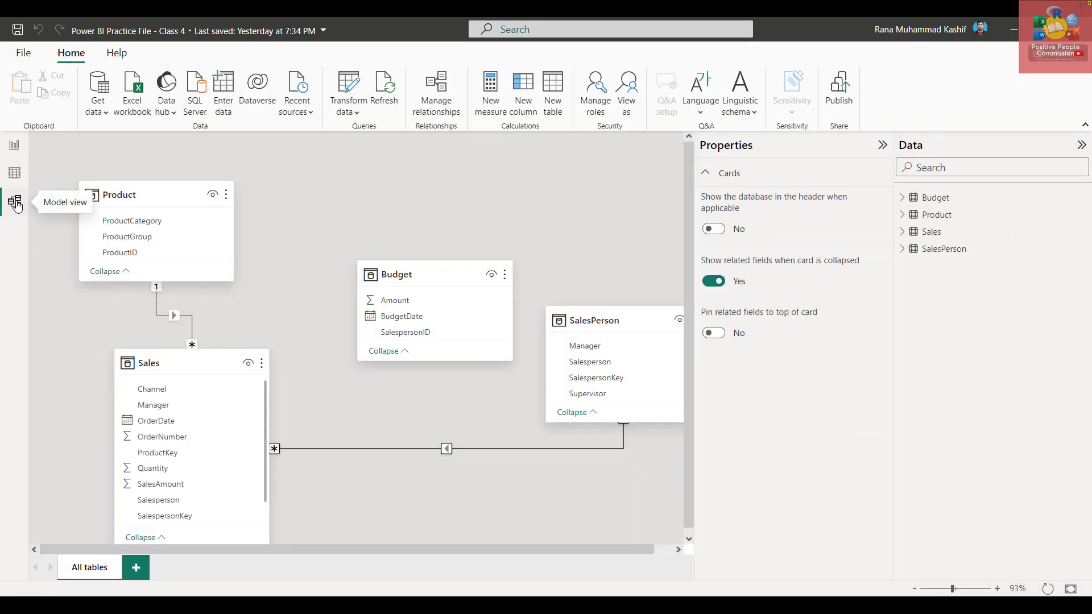
pyautogui.moveTo(433, 276)
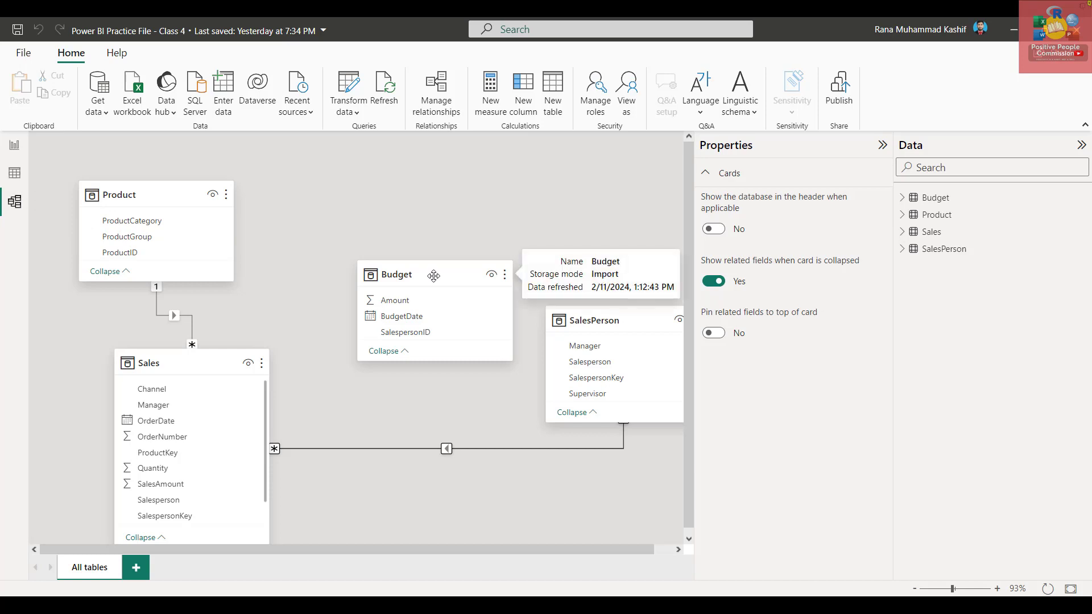
pyautogui.moveTo(432, 275); pyautogui.dragTo(364, 200)
pyautogui.moveTo(604, 320); pyautogui.dragTo(540, 198)
pyautogui.moveTo(540, 198)
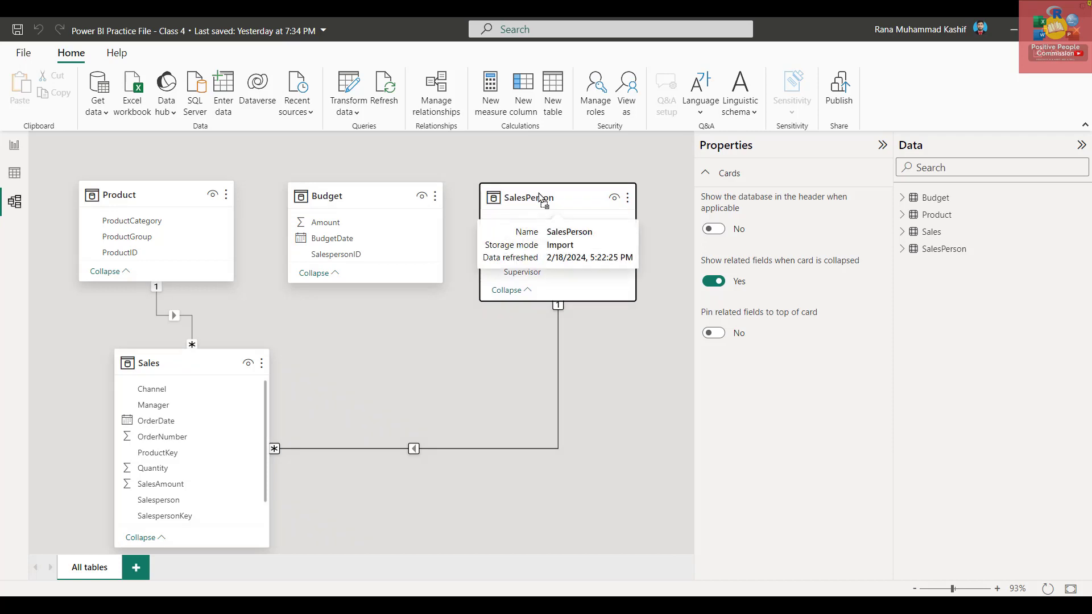
# Step: Delete the relationship between SalesPerson and Sales and recreate it by linking the SalespersonKey fields of both tables
pyautogui.click(557, 334)
pyautogui.press('Delete')
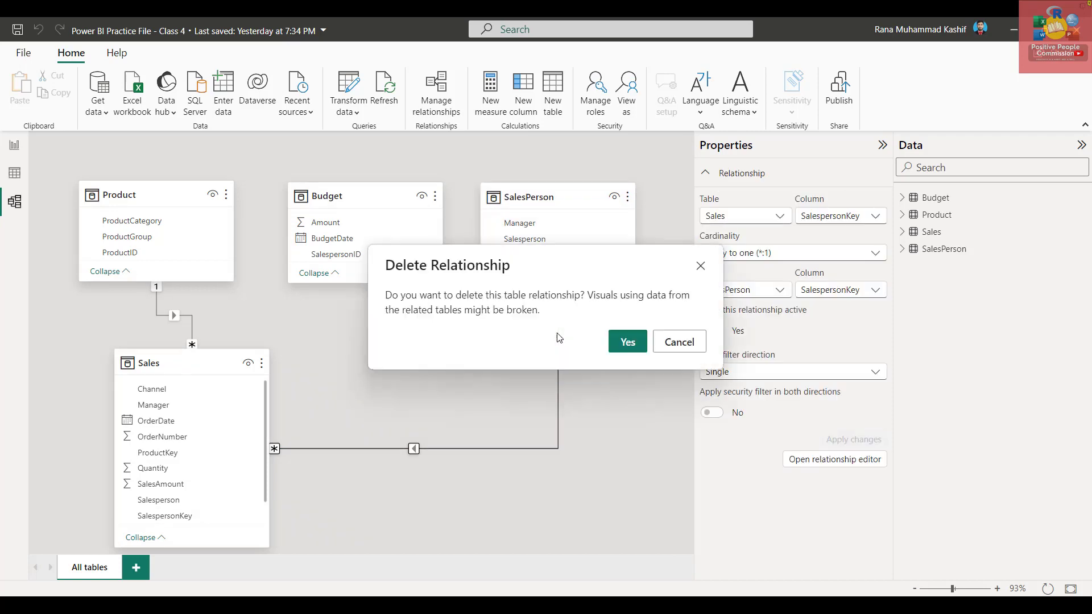
pyautogui.press('Escape')
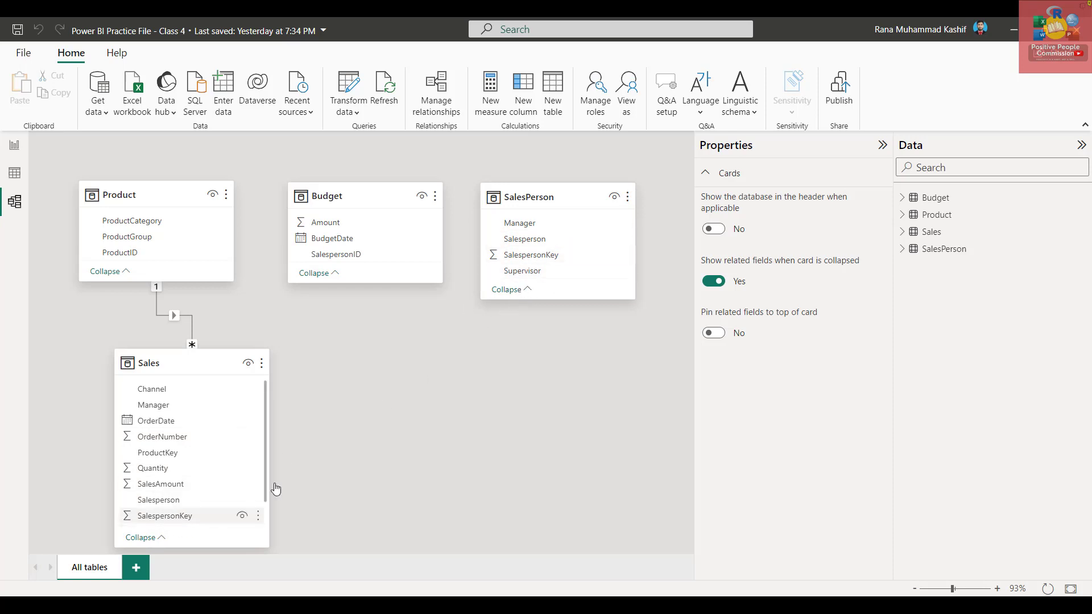
pyautogui.moveTo(544, 254); pyautogui.dragTo(193, 520)
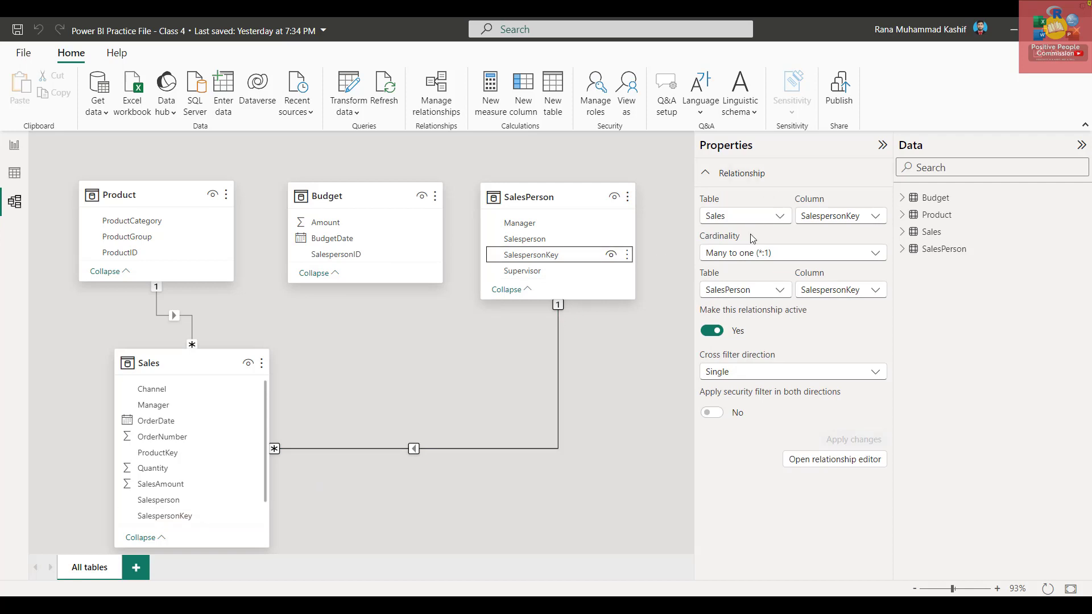
# Step: Make the relationship between Sales and SalesPerson inactive
pyautogui.doubleClick(558, 306)
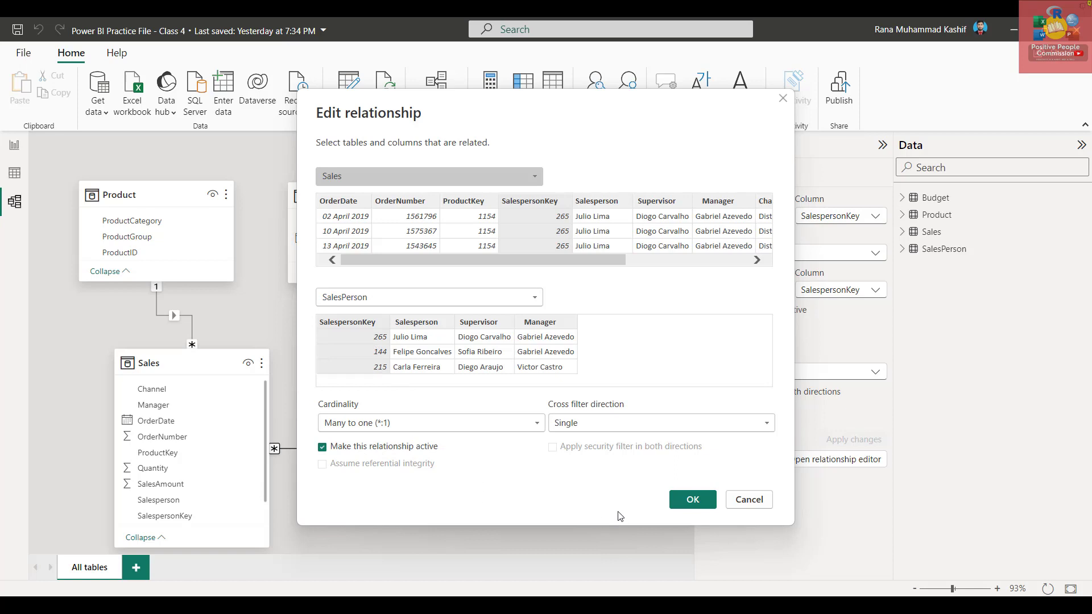
pyautogui.click(322, 447)
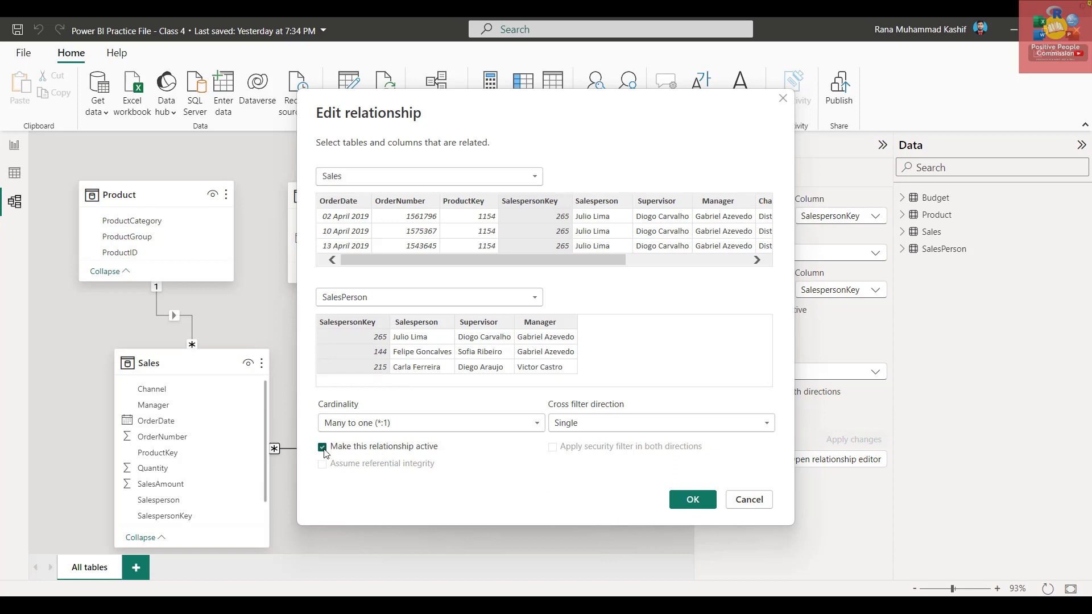
pyautogui.click(695, 496)
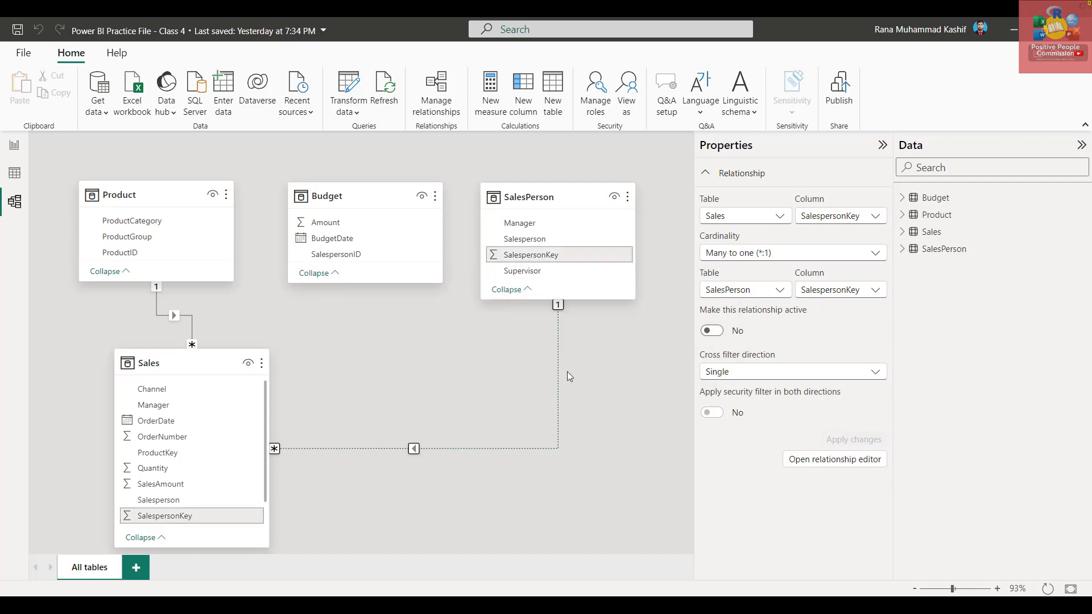
# Step: Make the relationship between Sales and SalesPerson active again
pyautogui.doubleClick(558, 344)
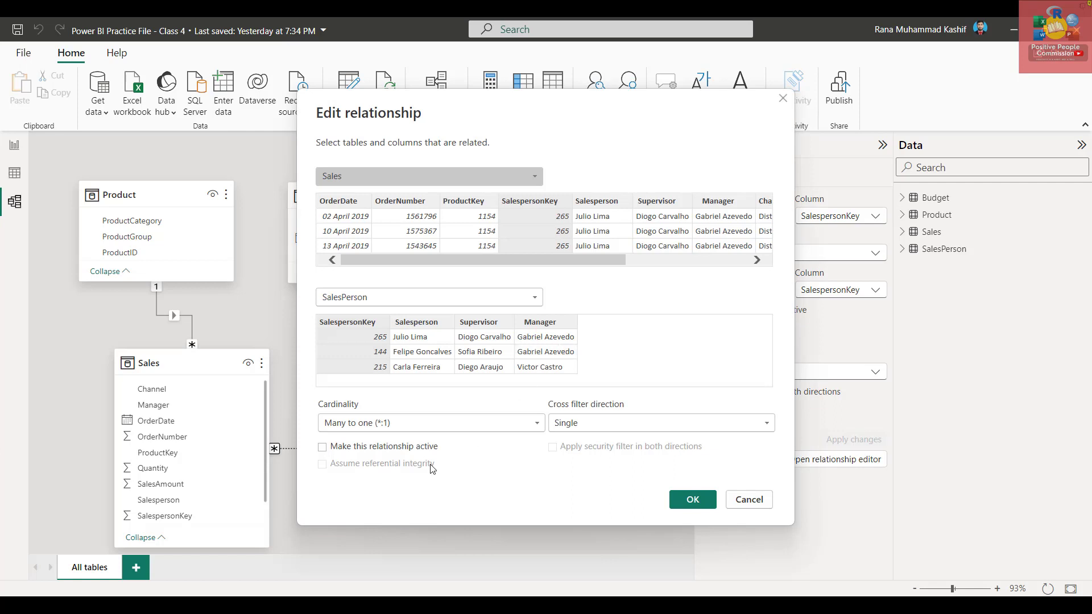
pyautogui.click(415, 450)
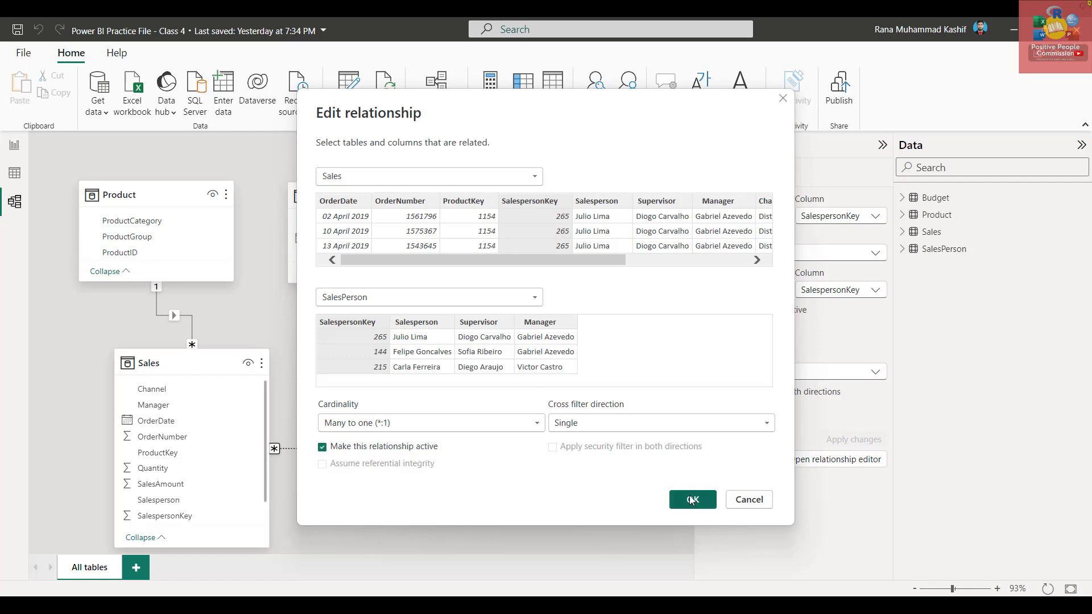
pyautogui.click(692, 499)
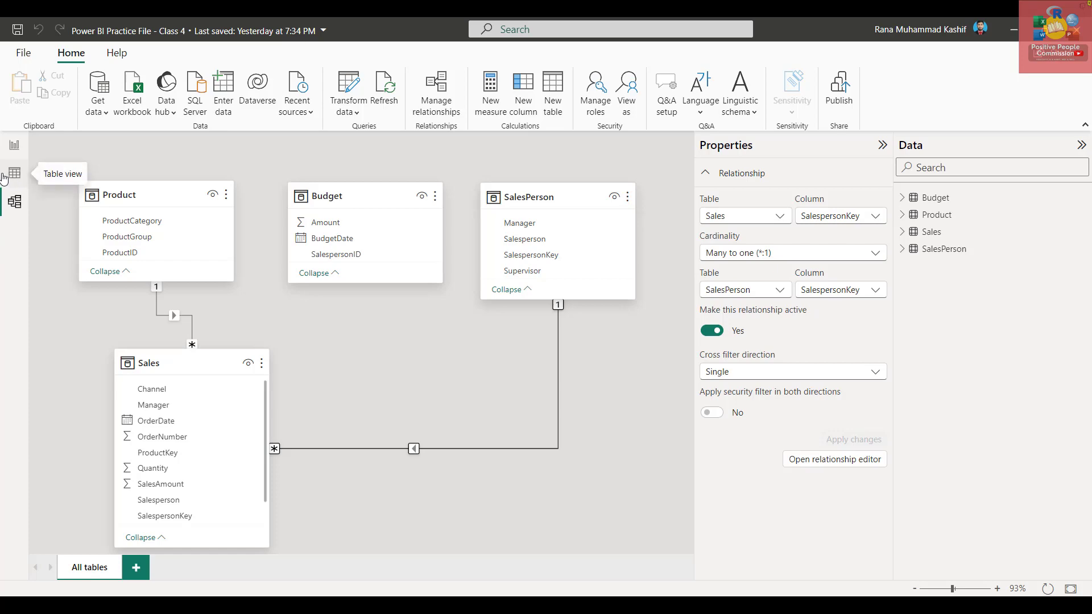
# Step: Show the Budget table's data rows to examine its dates, salesperson IDs and amounts
pyautogui.click(4, 176)
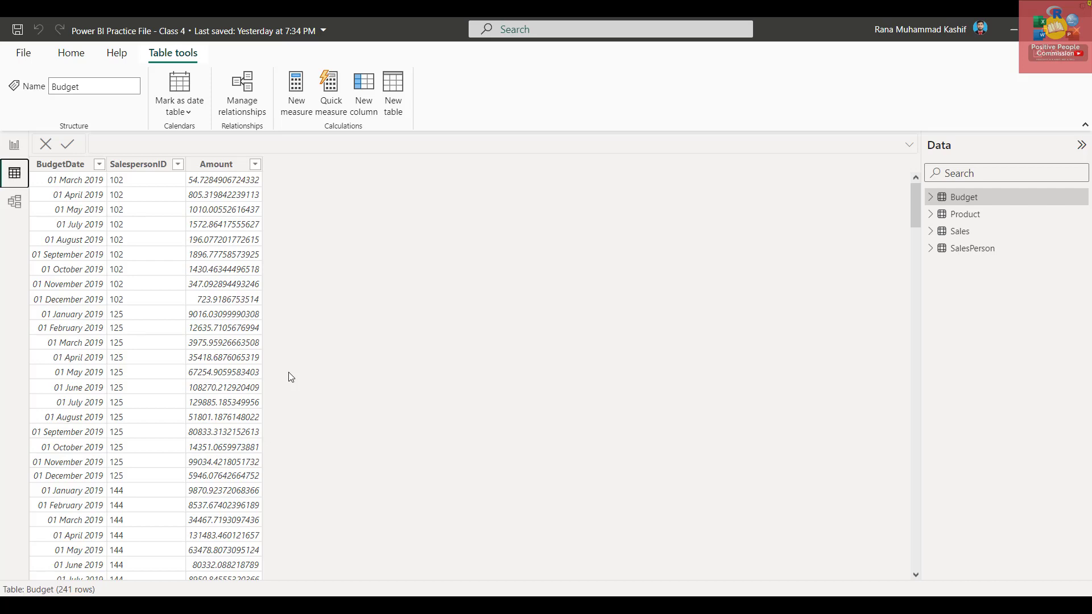
pyautogui.click(7, 149)
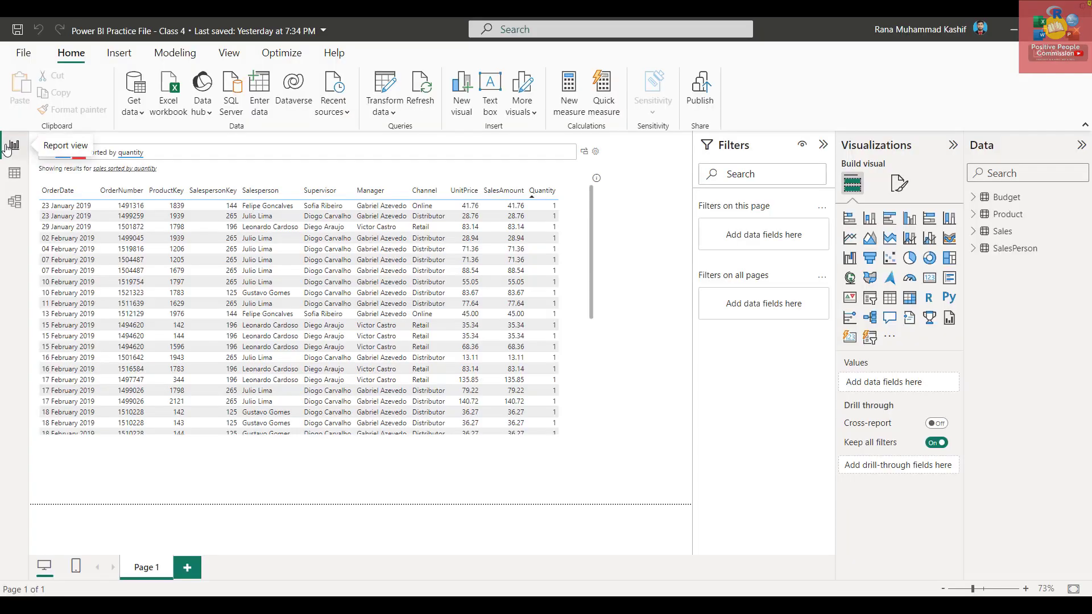
pyautogui.click(7, 184)
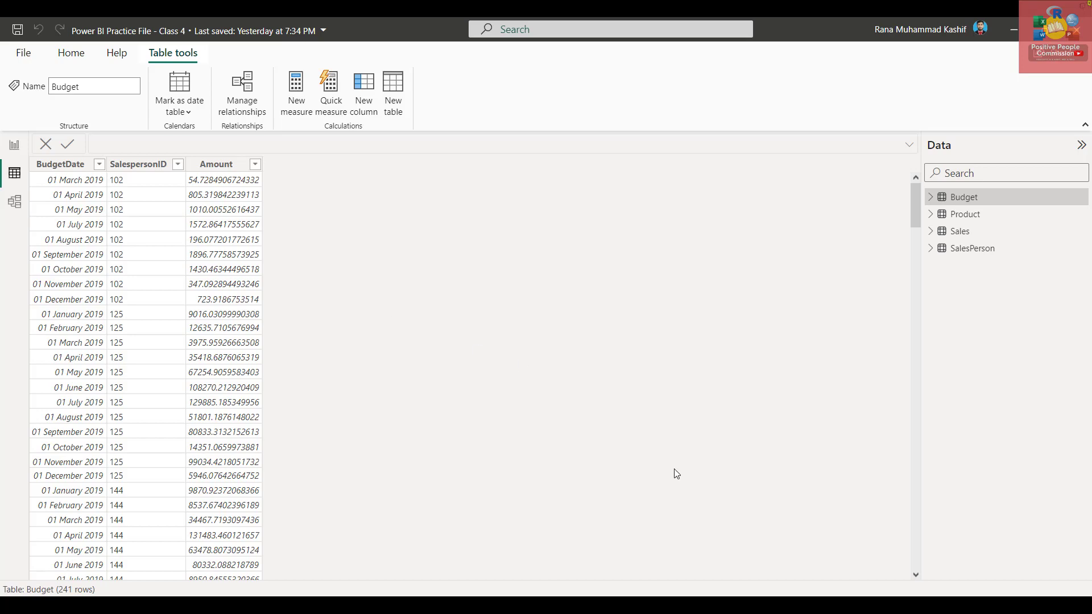
# Step: Switch to the PowerPoint slide show on DAX help and open the official Microsoft DAX documentation link, skipping the link verification
pyautogui.moveTo(735, 605)
pyautogui.click(815, 540)
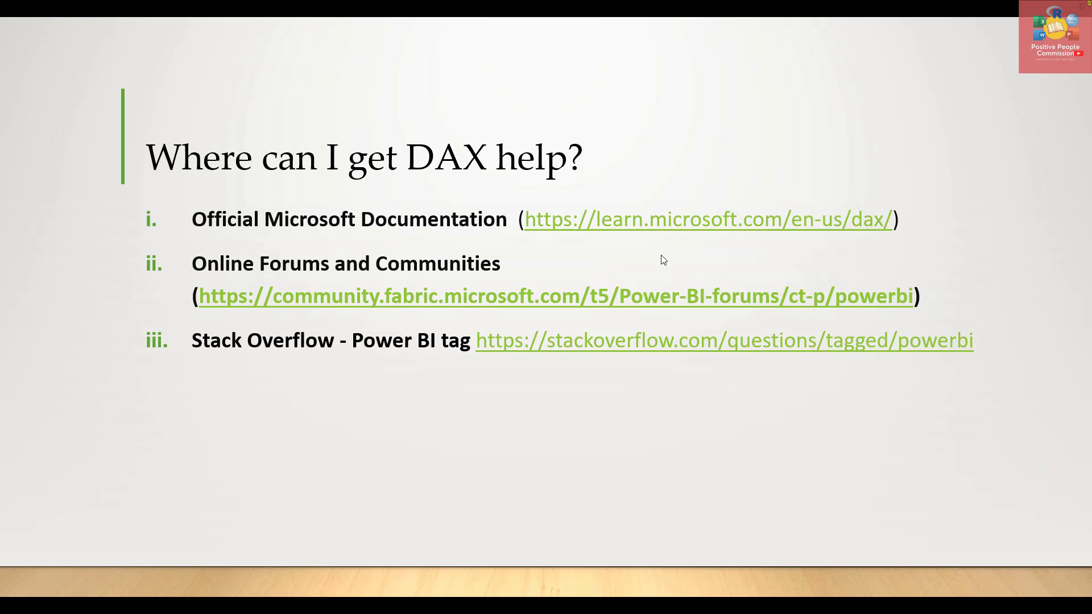
pyautogui.click(612, 224)
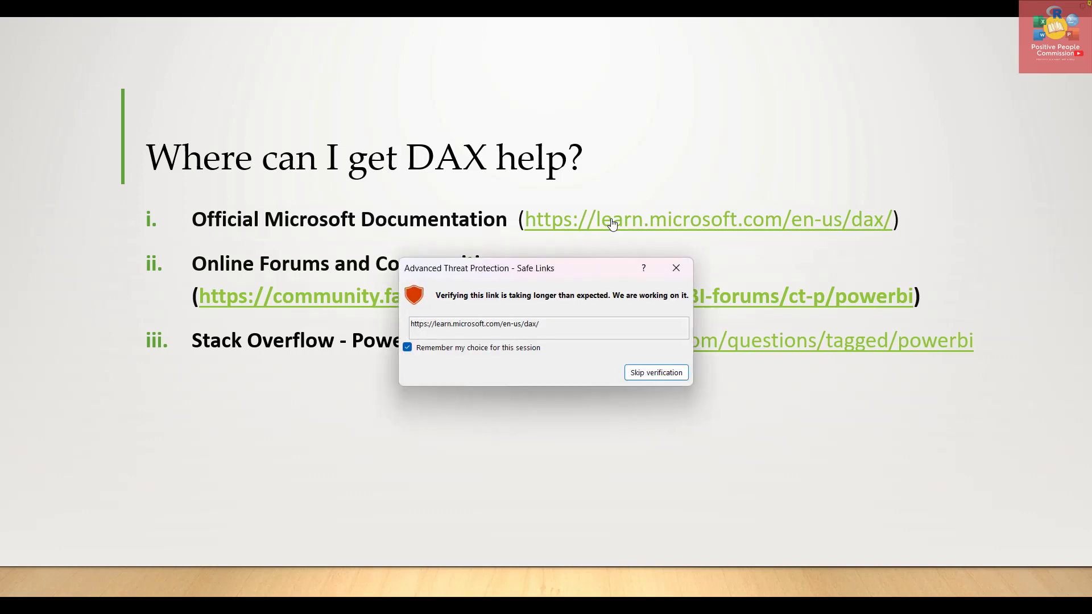
pyautogui.click(657, 378)
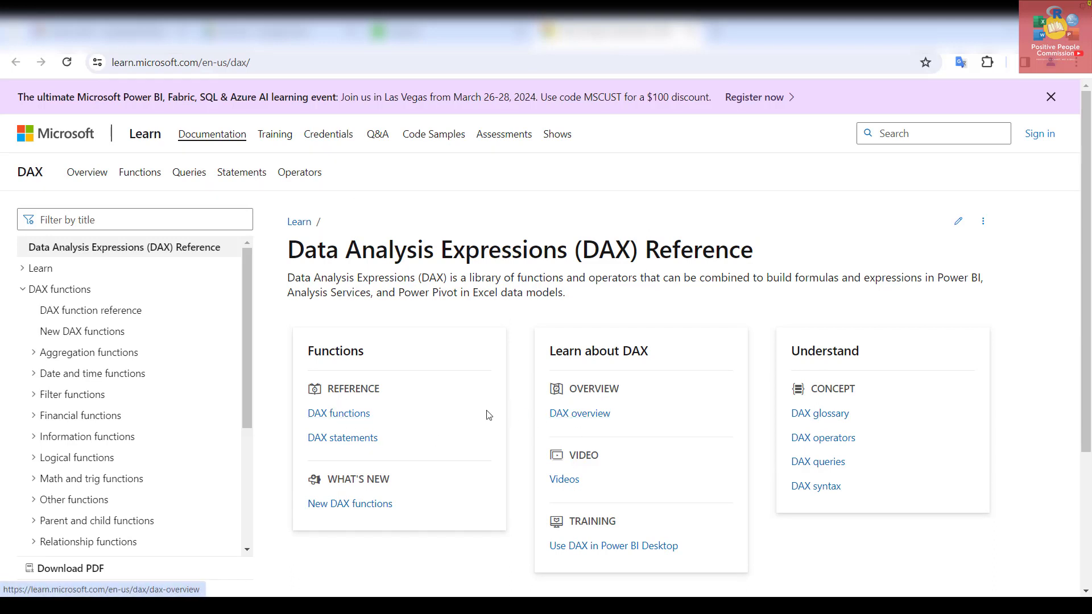
# Step: Read through the DAX syntax article's syntax and naming requirements, and return to the DAX Reference overview page
pyautogui.click(805, 486)
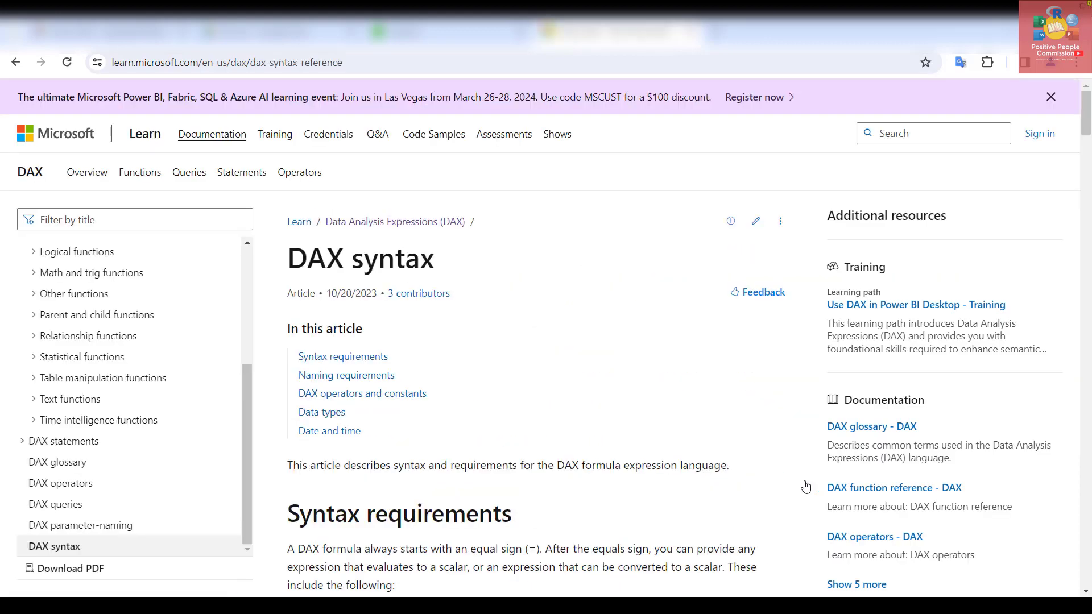
pyautogui.scroll(-15, 529, 425)
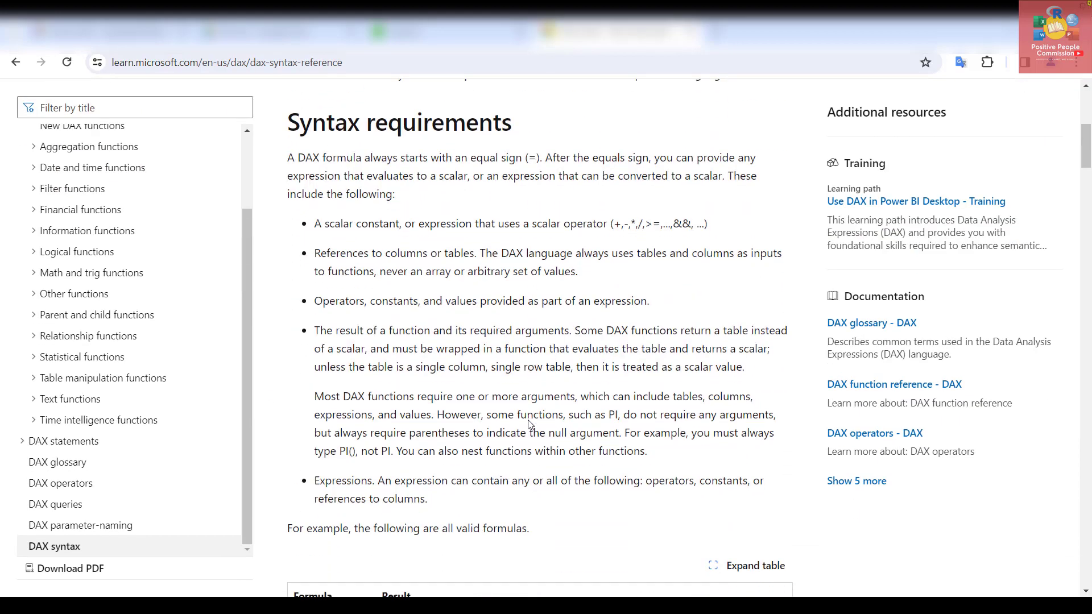
pyautogui.scroll(-10, 529, 424)
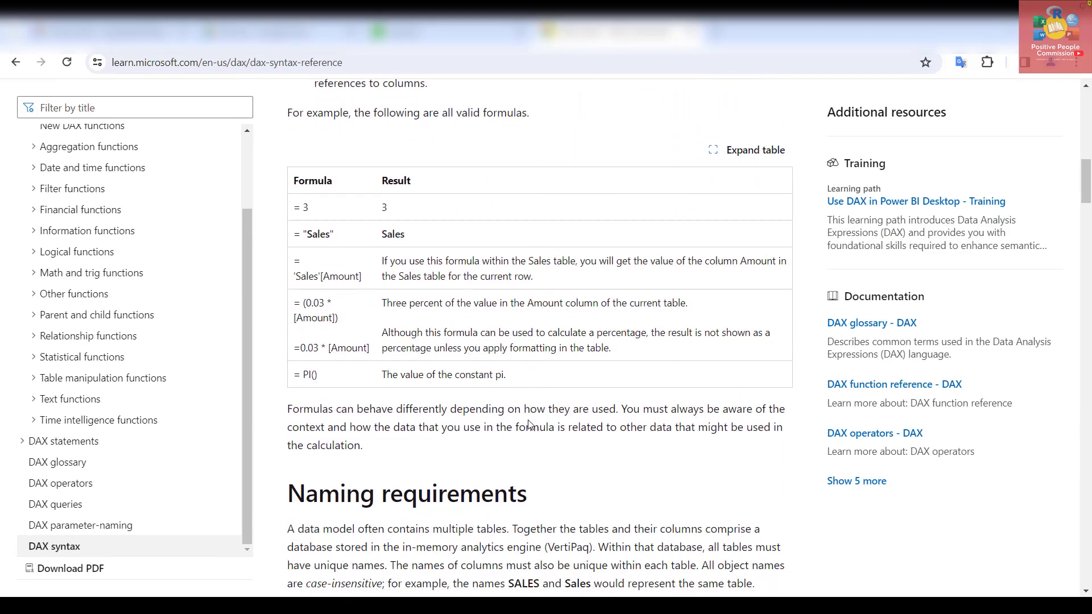
pyautogui.scroll(-12, 529, 425)
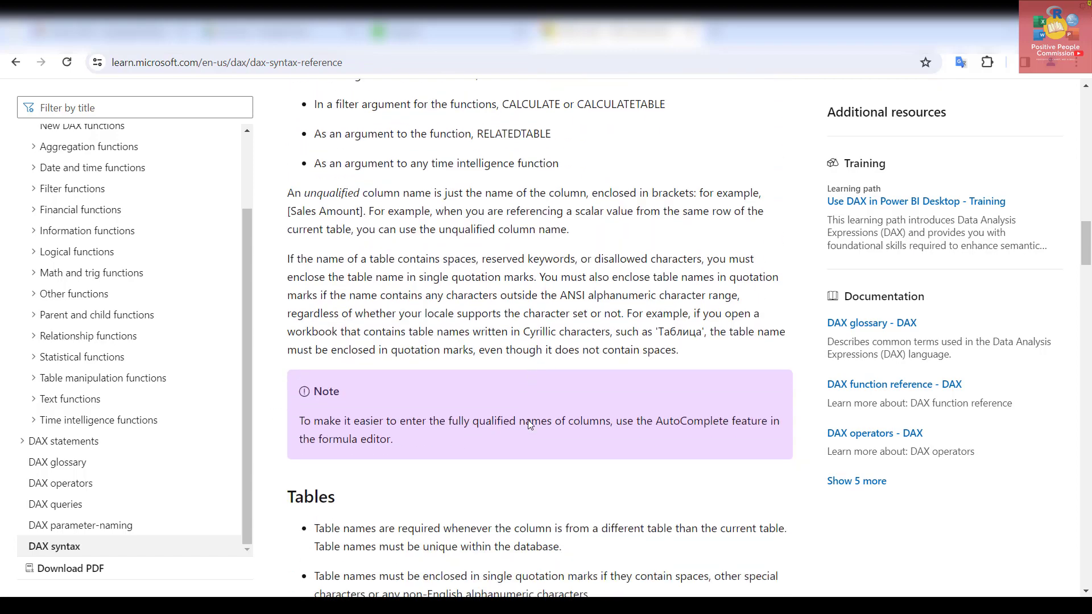
pyautogui.scroll(-1, 529, 425)
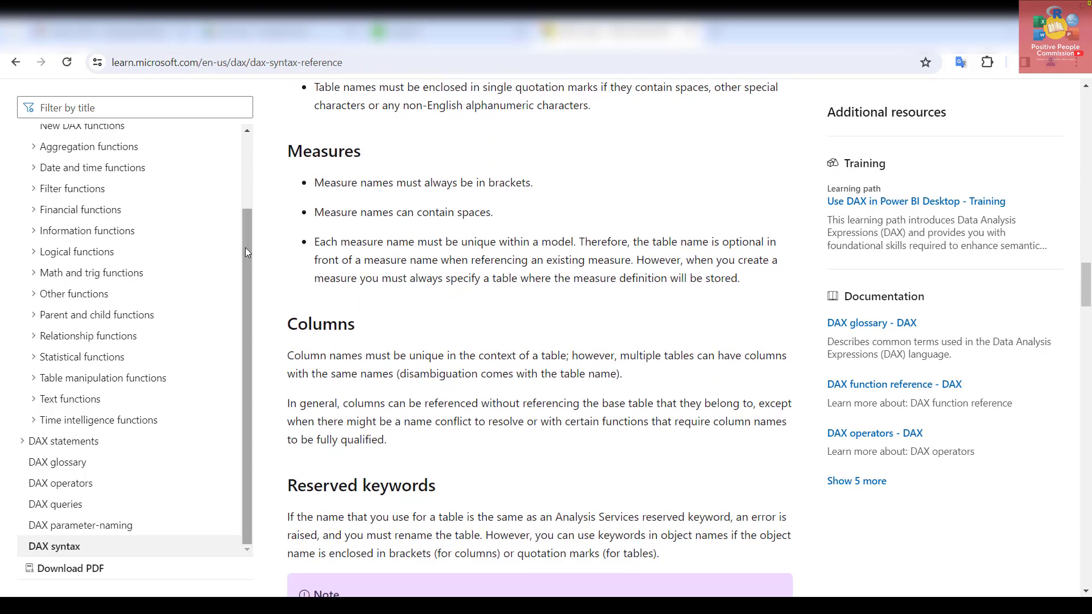
pyautogui.click(15, 63)
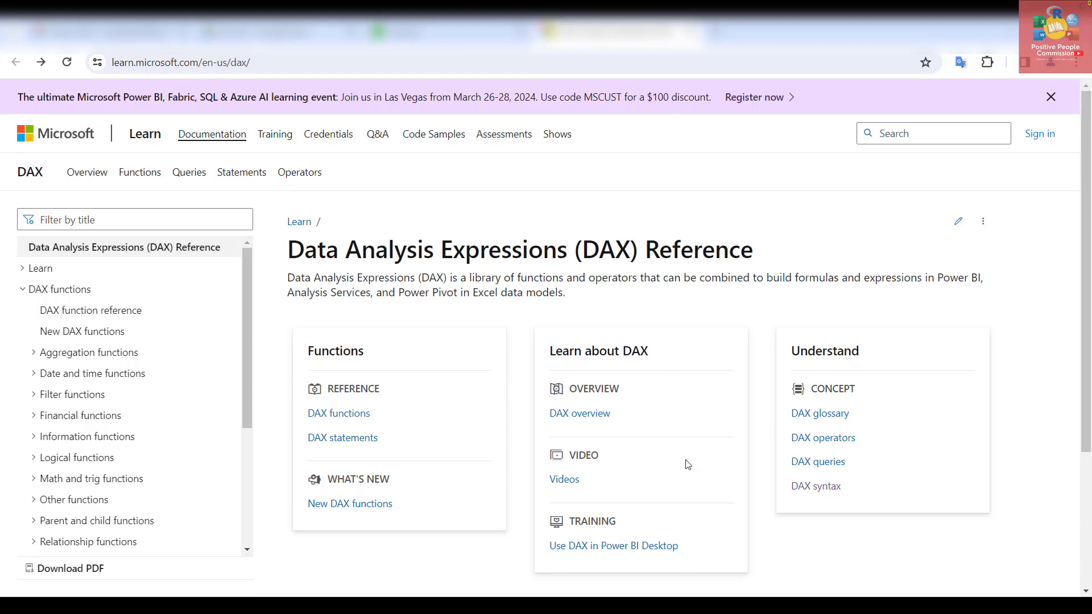
# Step: Go back to the DAX help slide in the PowerPoint slide show and switch to Power BI
pyautogui.moveTo(713, 581)
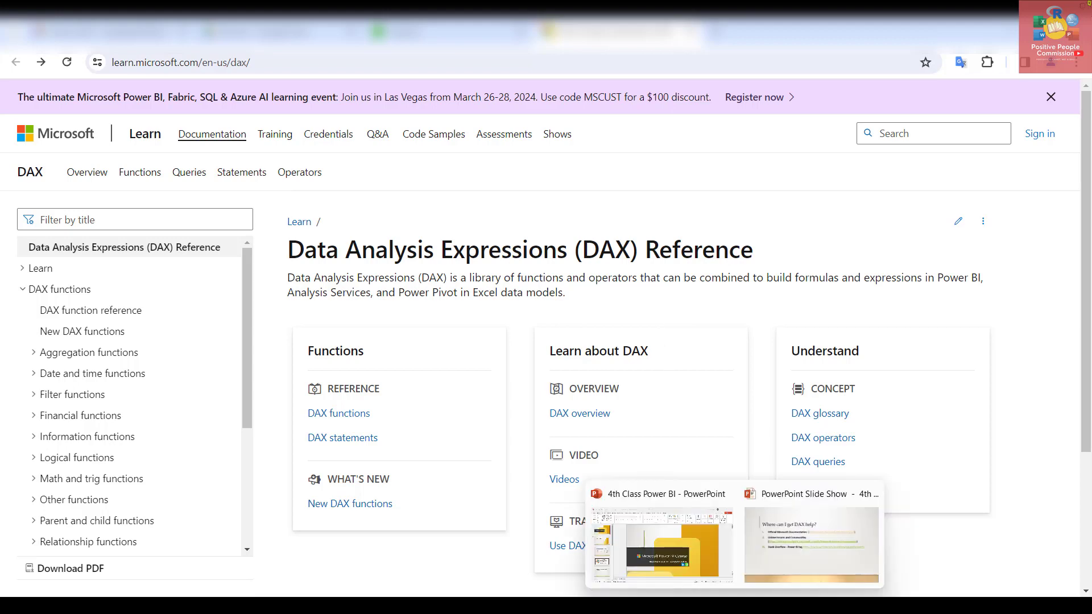
pyautogui.click(811, 539)
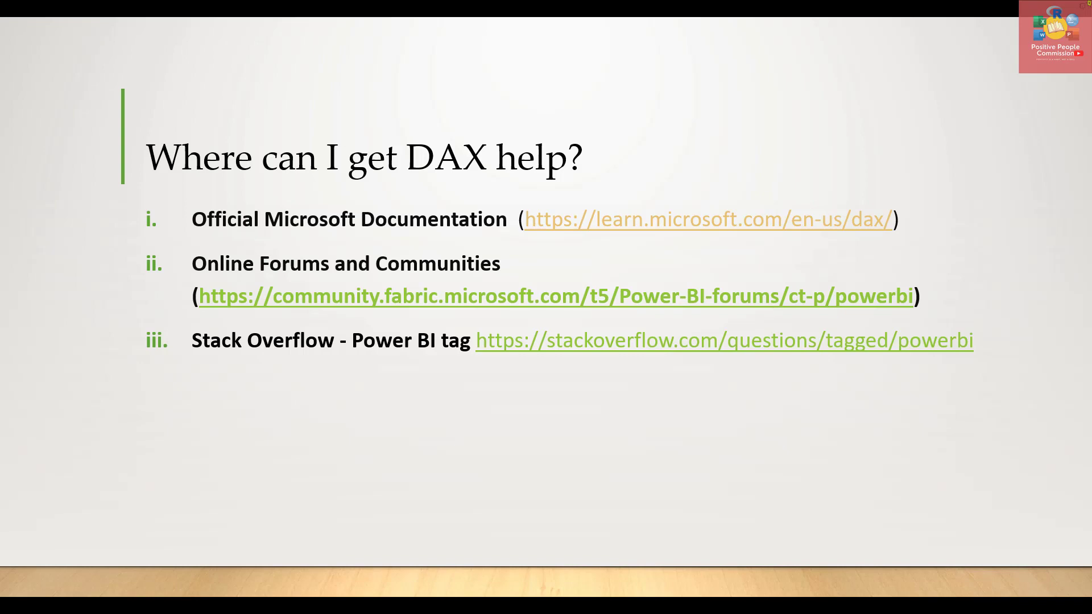
pyautogui.hotkey('alt', 'Tab')
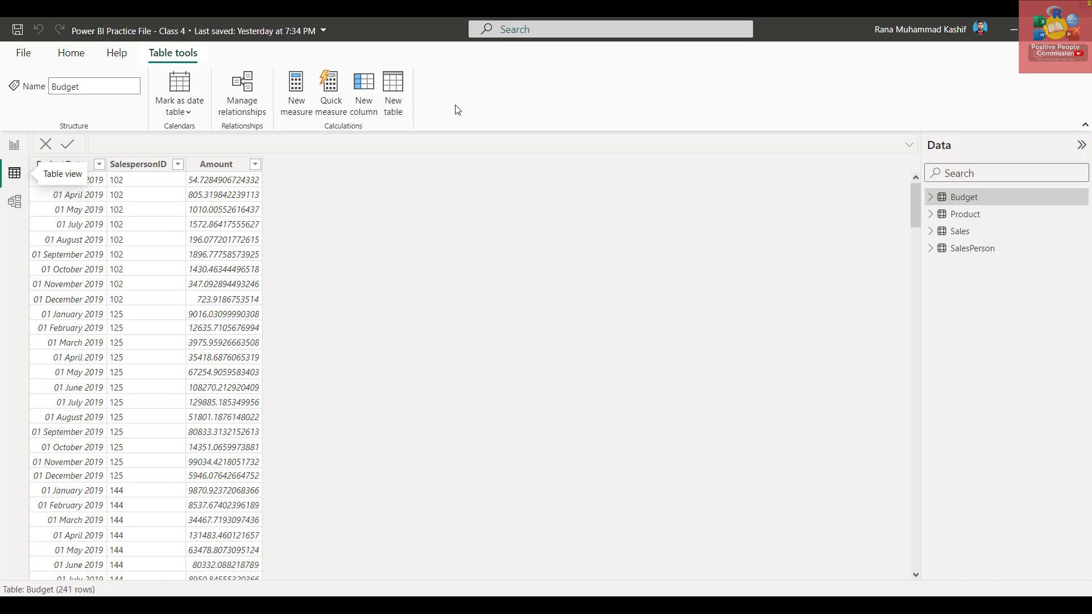
# Step: Add a new calculated table and clear the default text from its formula
pyautogui.click(400, 106)
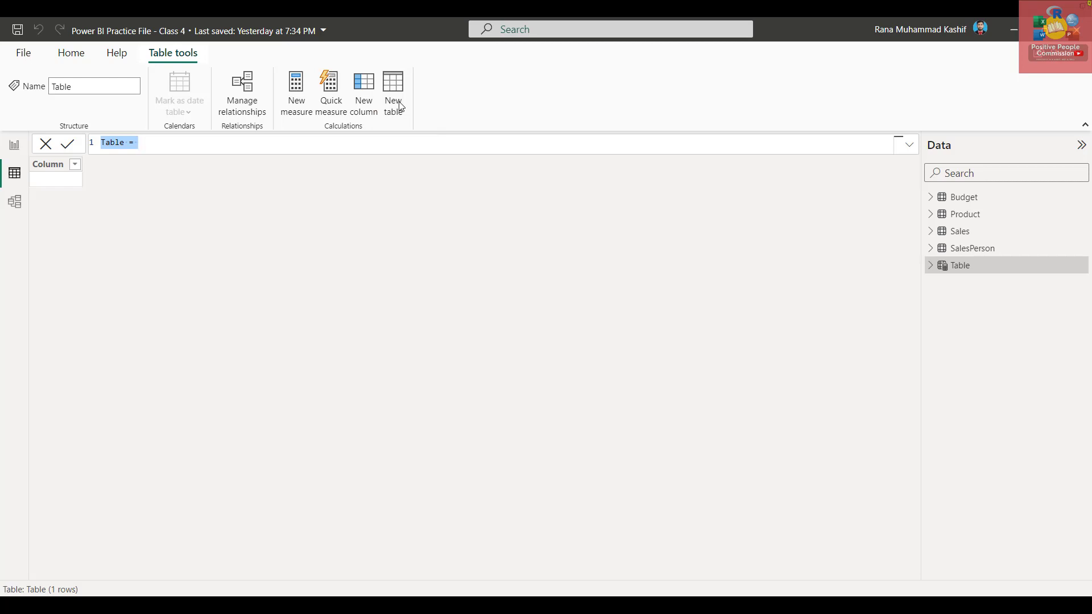
pyautogui.write('d')
pyautogui.press('Return')
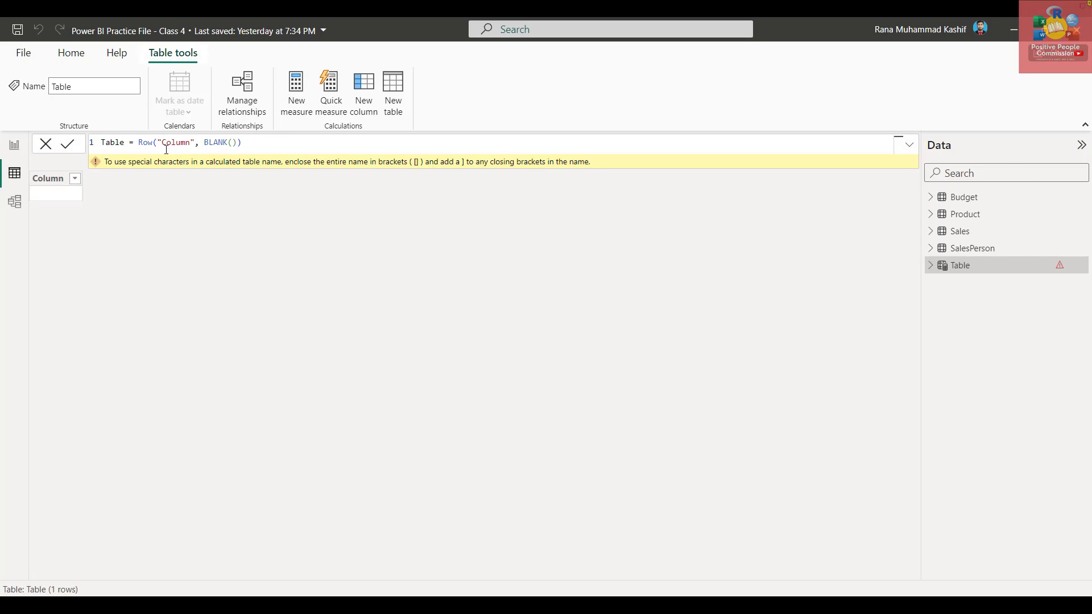
pyautogui.doubleClick(192, 143)
pyautogui.tripleClick(194, 143)
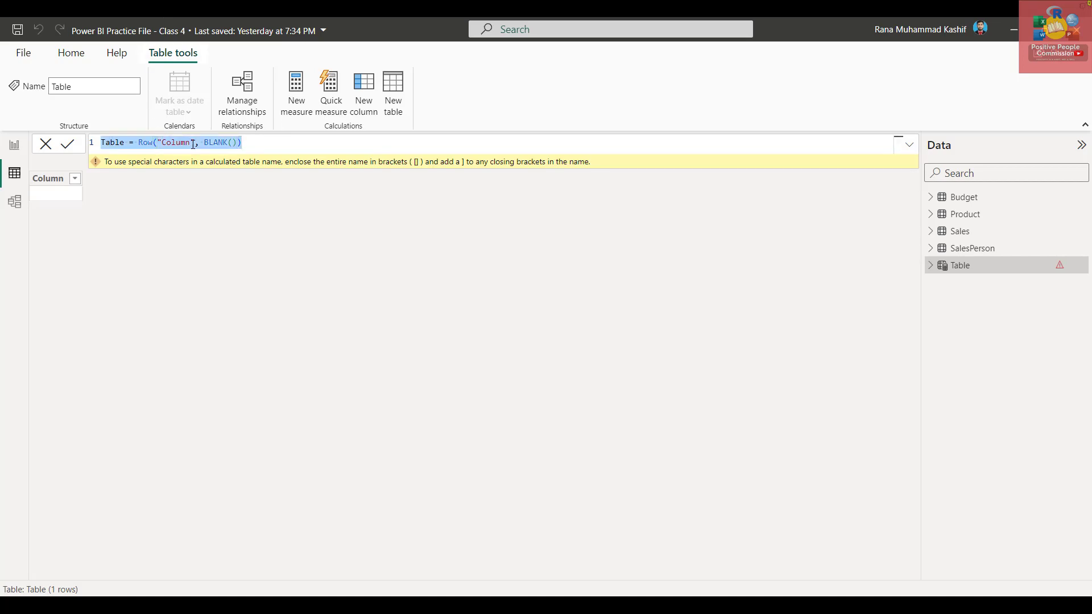
pyautogui.write('dAT')
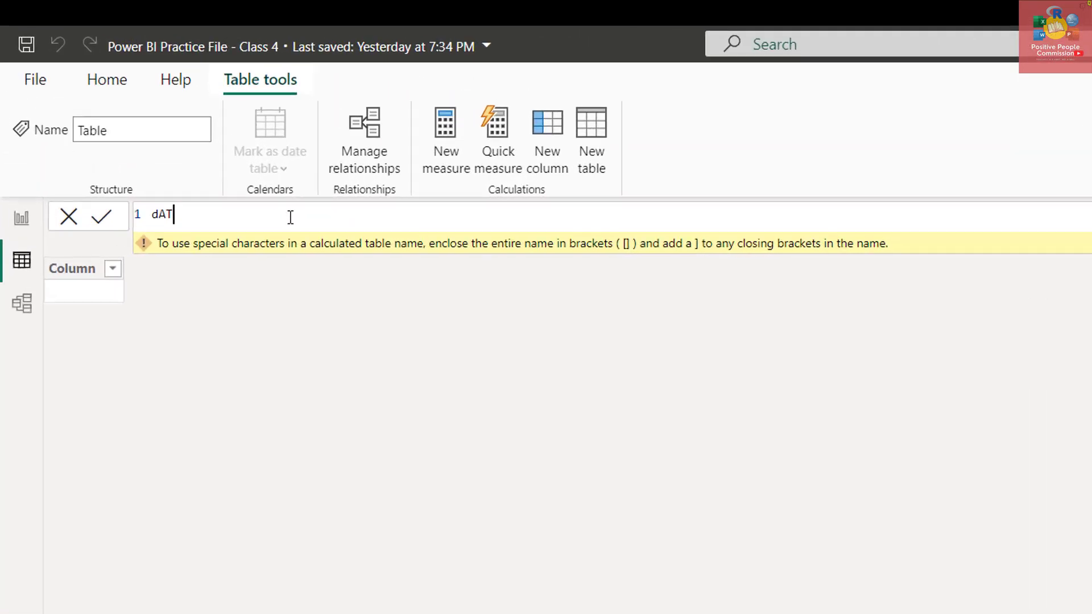
pyautogui.press('BackSpace')
pyautogui.press('BackSpace')
pyautogui.press('BackSpace')
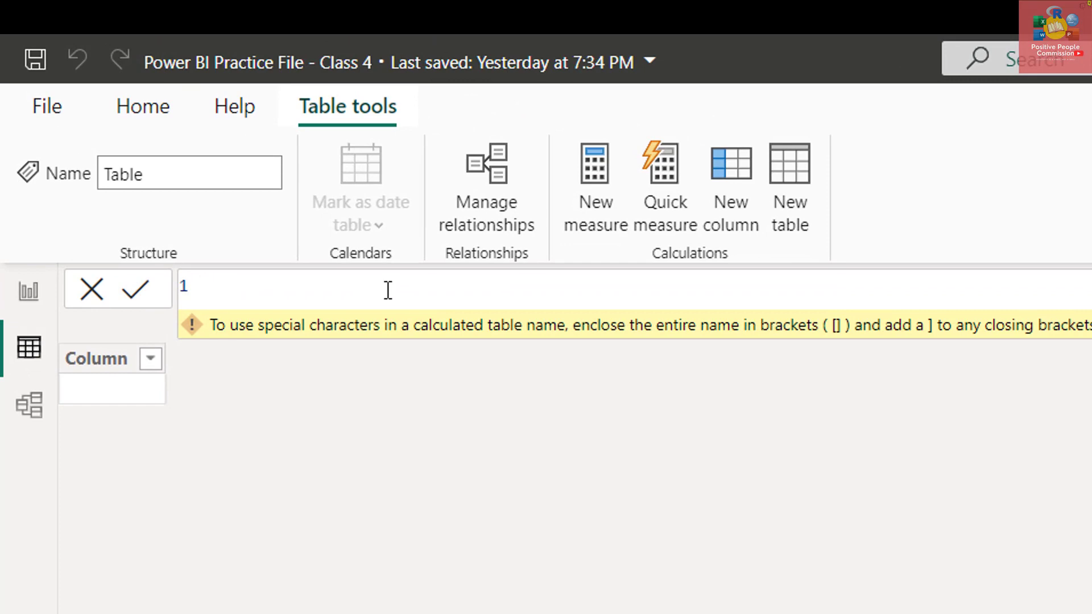
# Step: Define the new calculated table with the formula Date = CALENDARAUTO()
pyautogui.write('Date = ')
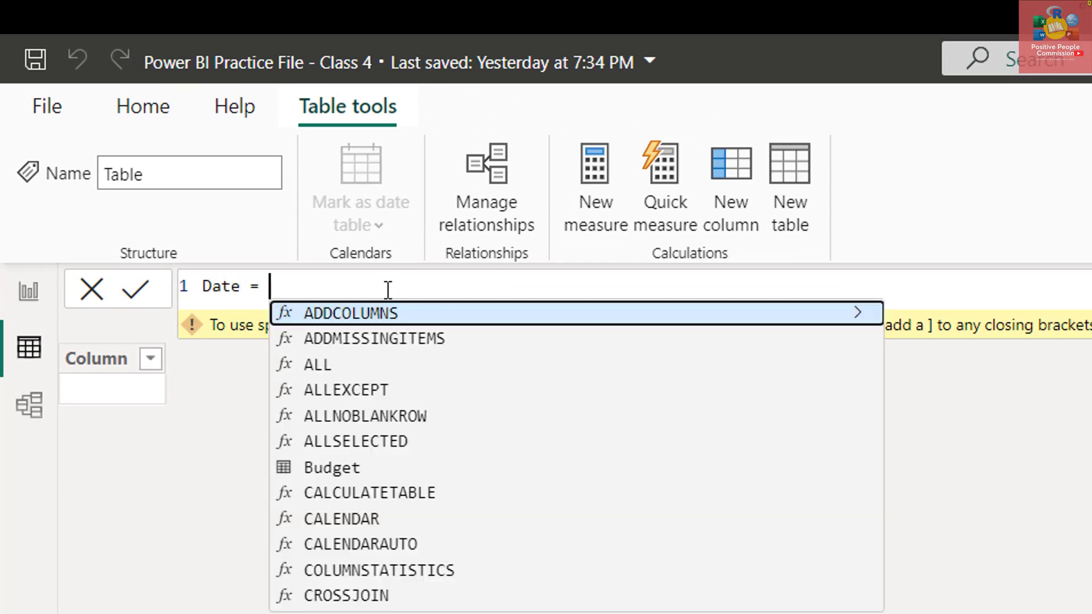
pyautogui.write('Cale')
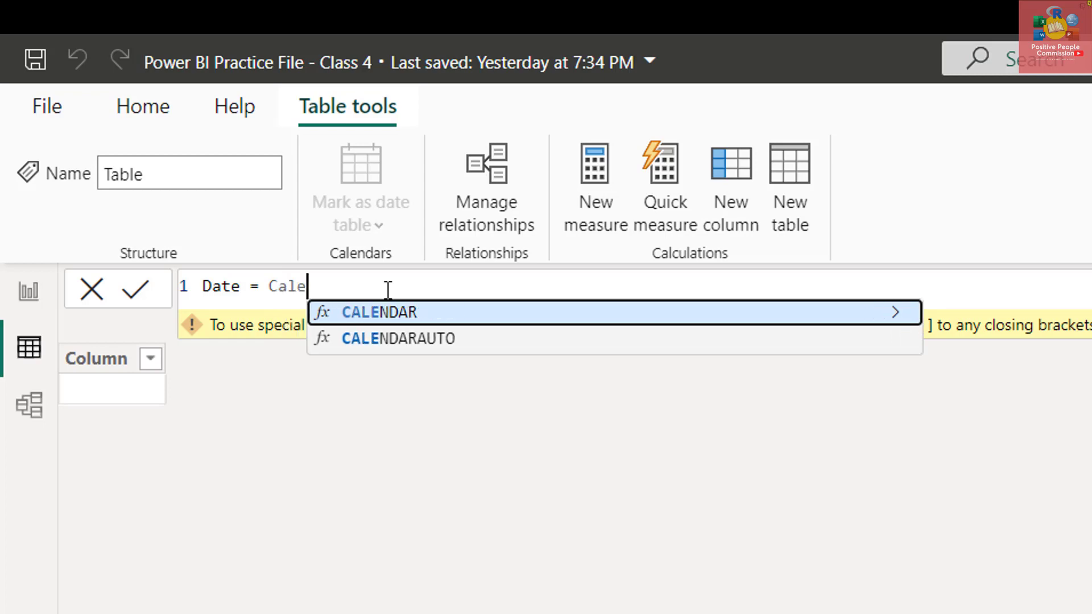
pyautogui.press('Down')
pyautogui.press('Tab')
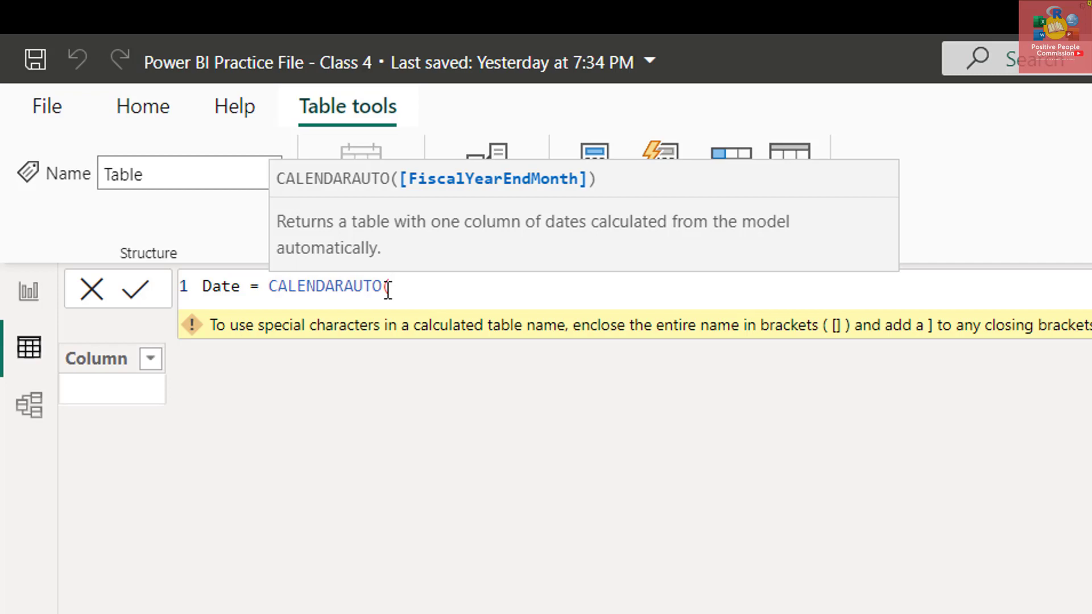
pyautogui.write(')')
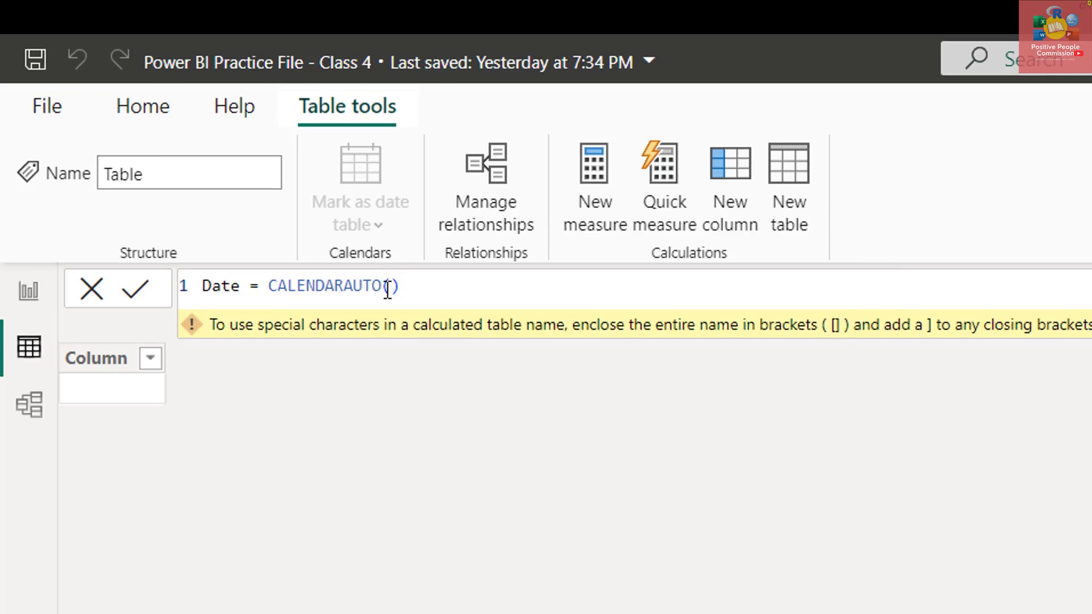
pyautogui.press('Return')
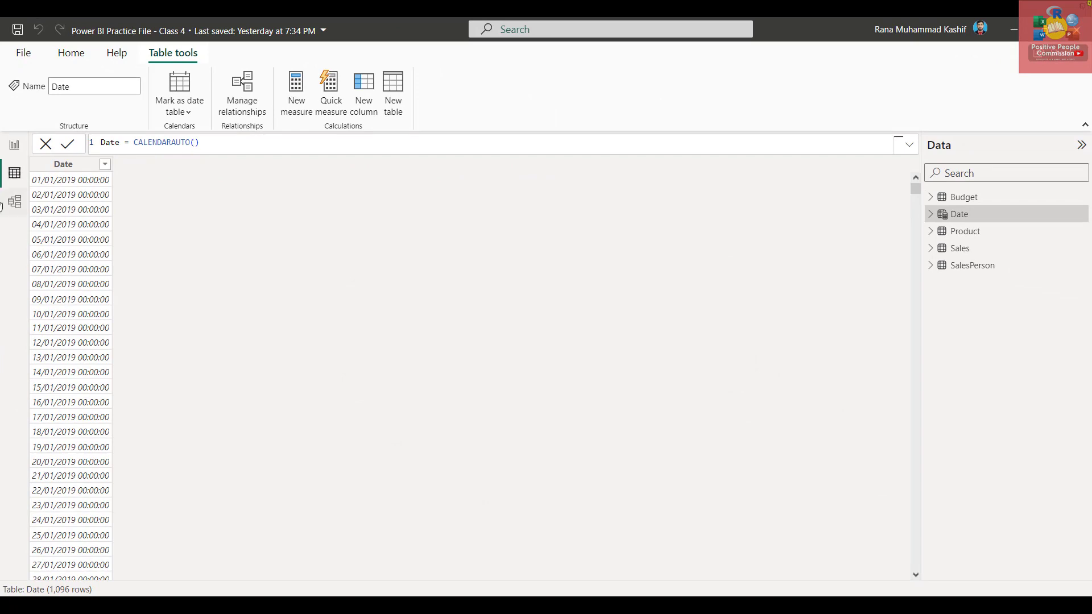
# Step: Change the data type of the Date table's Date column to Date
pyautogui.click(73, 165)
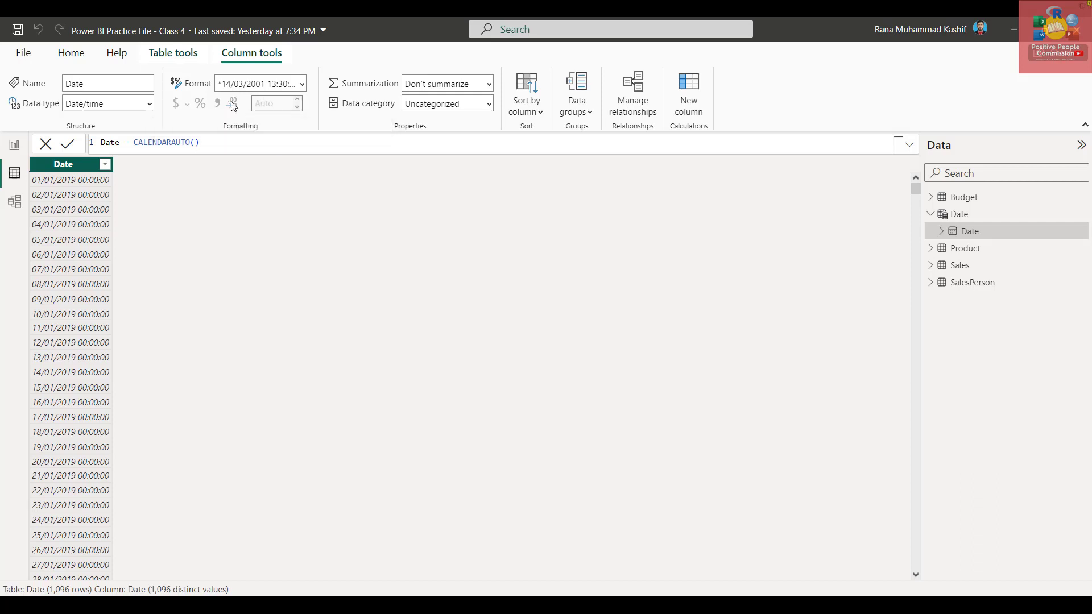
pyautogui.click(150, 104)
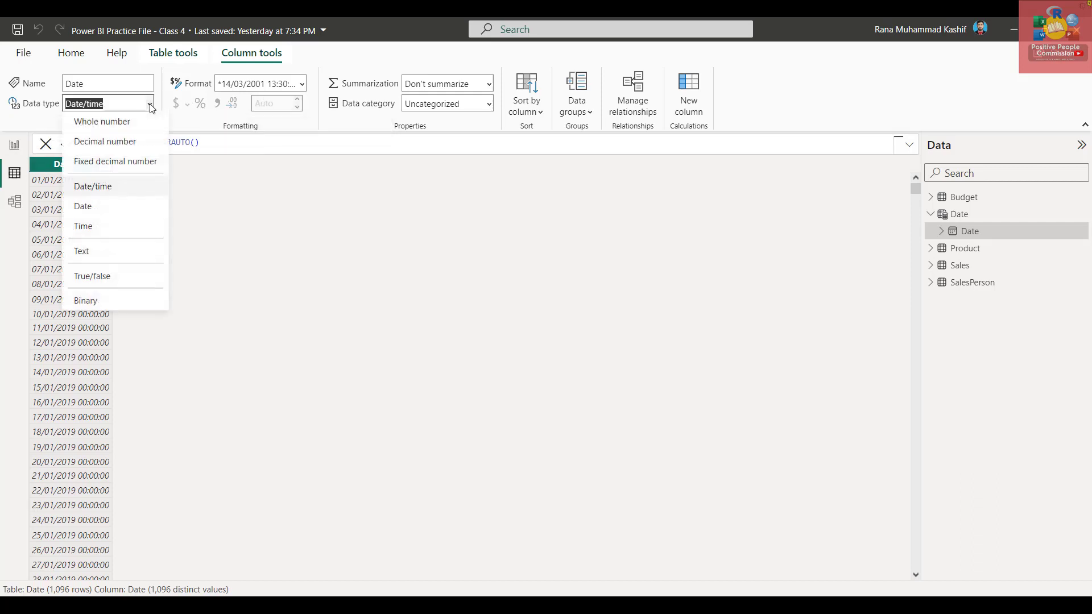
pyautogui.click(108, 206)
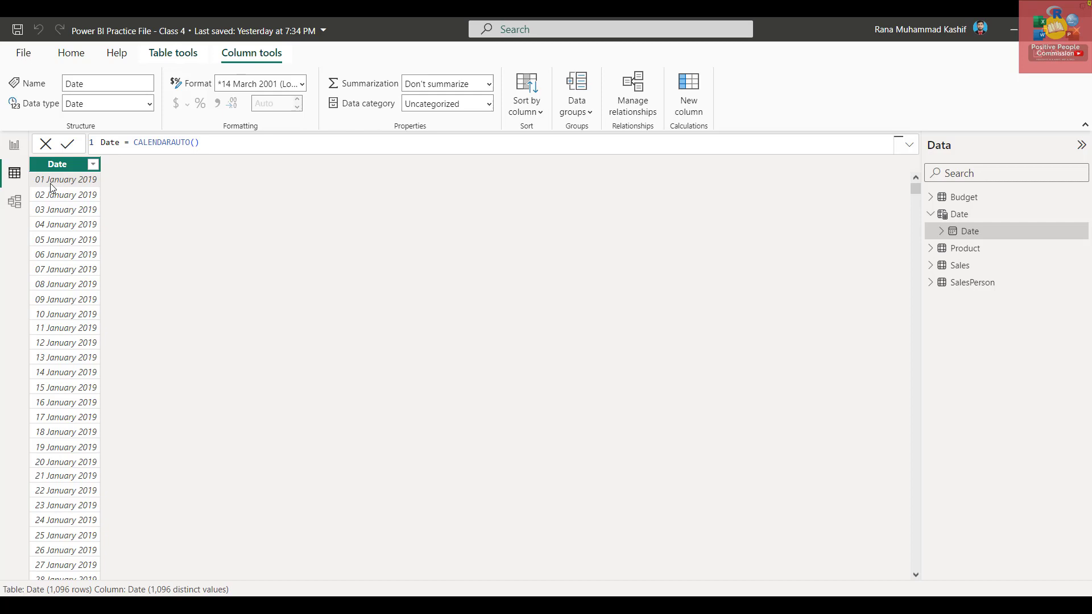
# Step: Set the display format of the Date column to 14/03/2001 (dd/mm/yyyy)
pyautogui.click(302, 84)
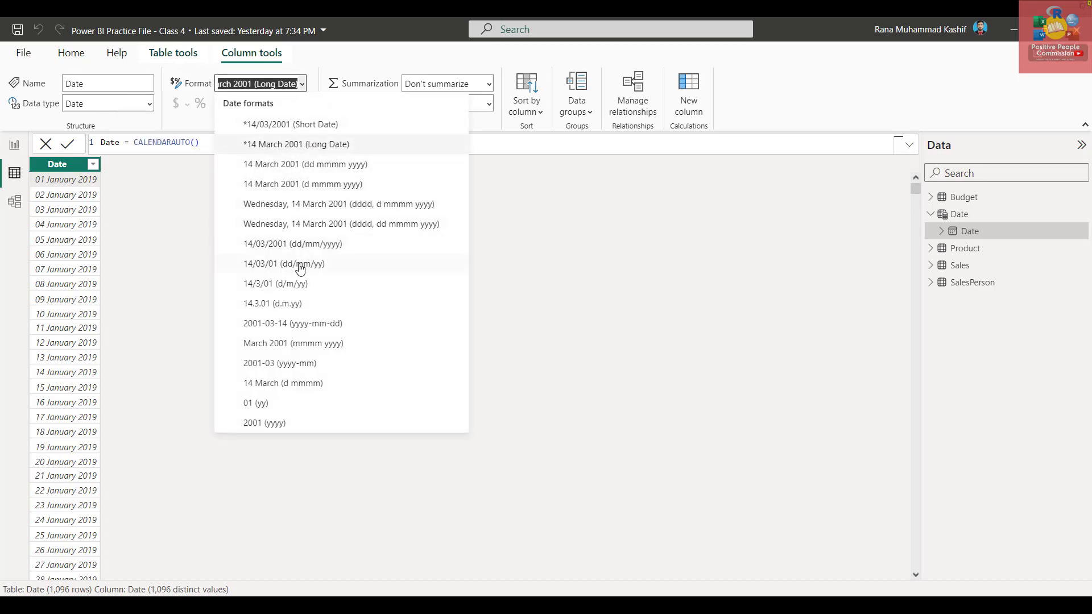
pyautogui.click(313, 250)
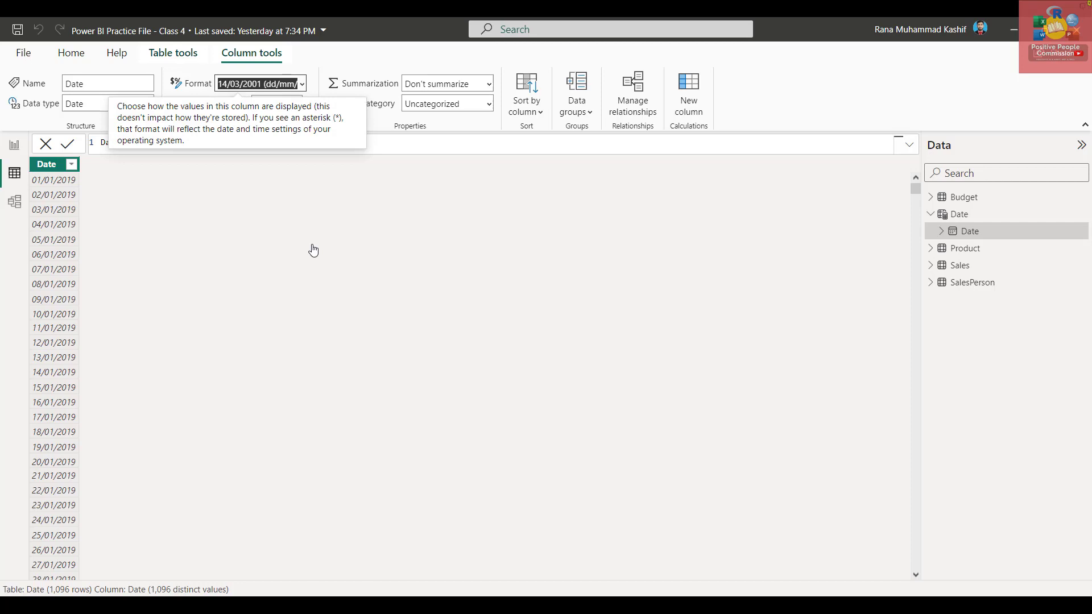
pyautogui.click(303, 84)
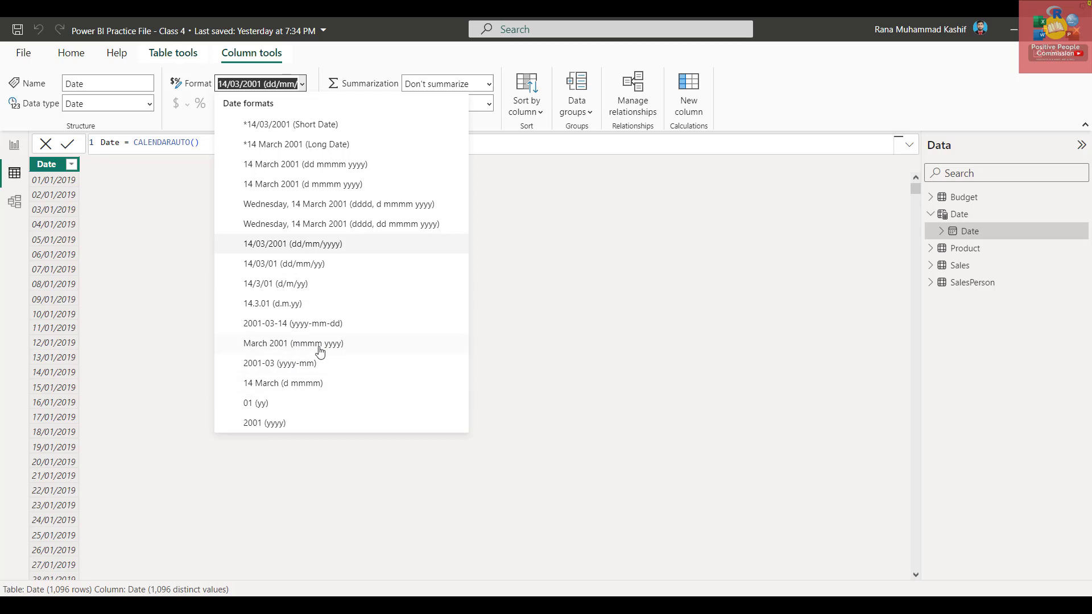
pyautogui.click(174, 224)
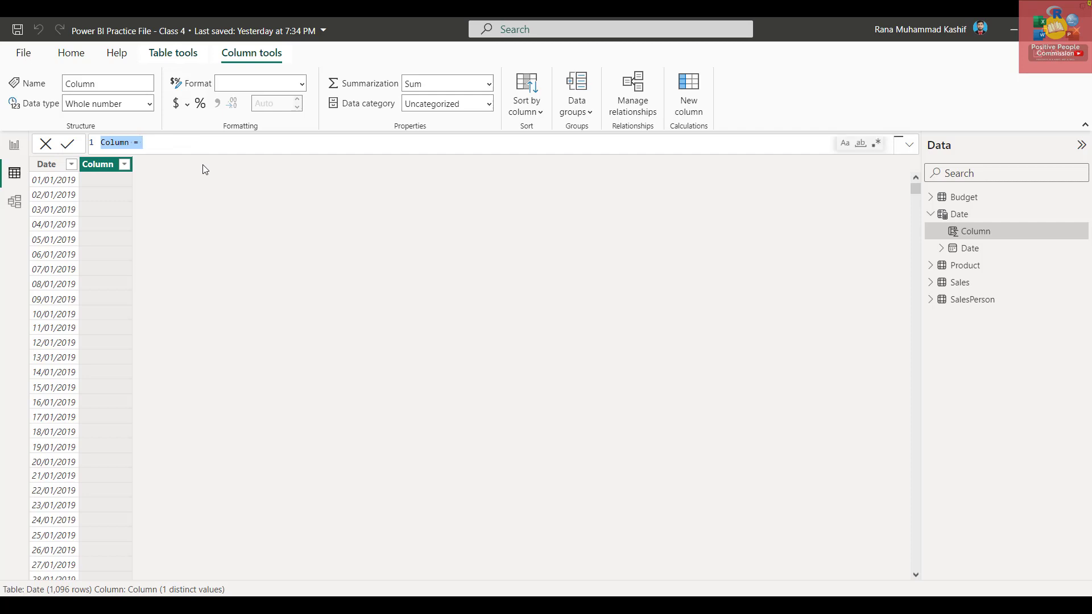
# Step: Define the new calculated column of the Date table with the formula Day = DAY('Date'[Date])
pyautogui.click(161, 138)
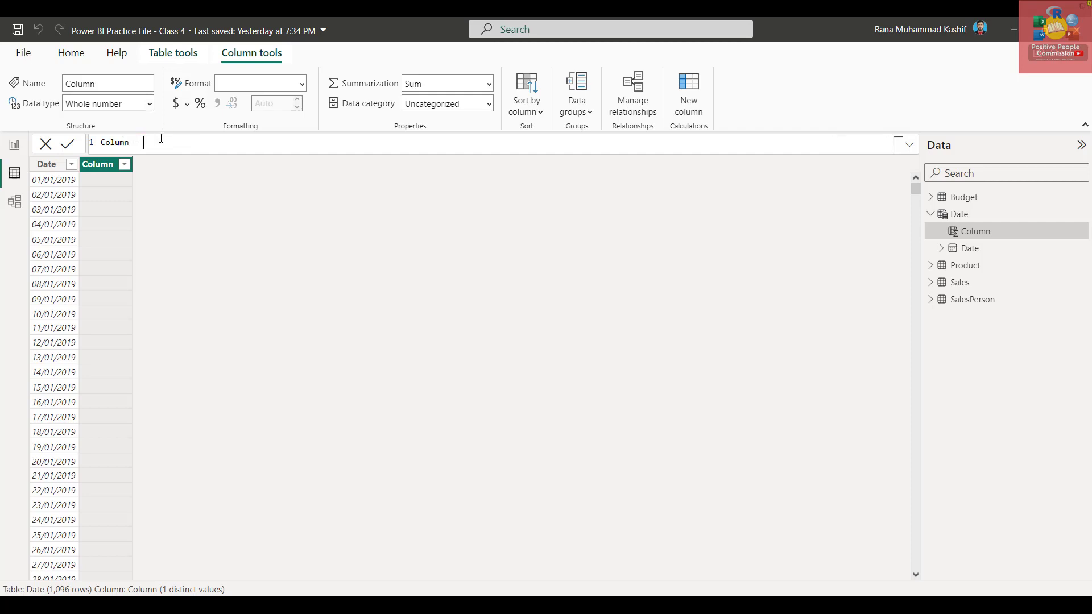
pyautogui.hotkey('ctrl', 'a')
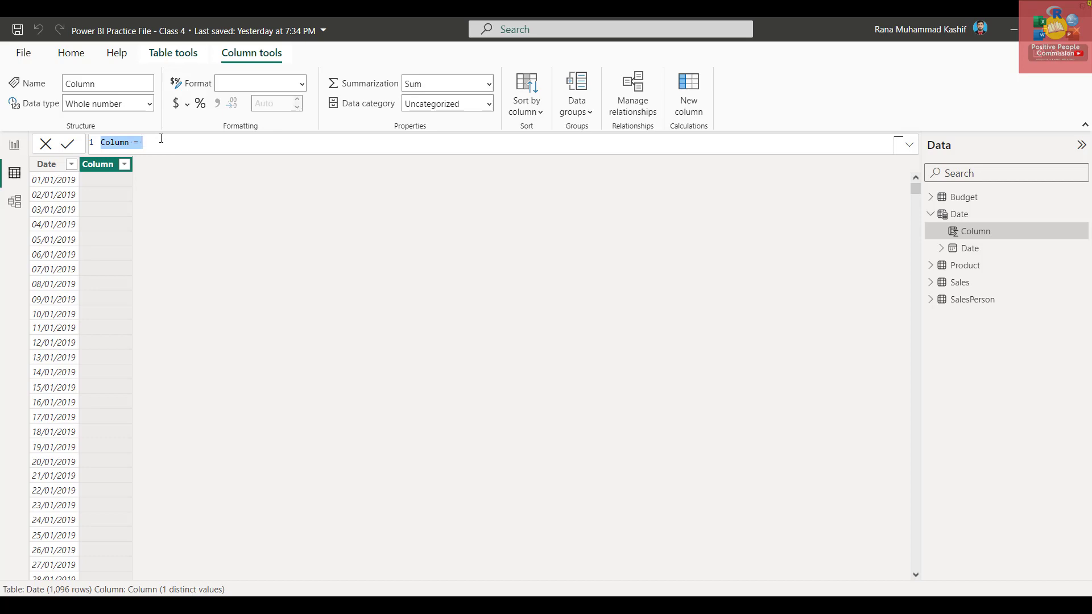
pyautogui.write('Day = Day')
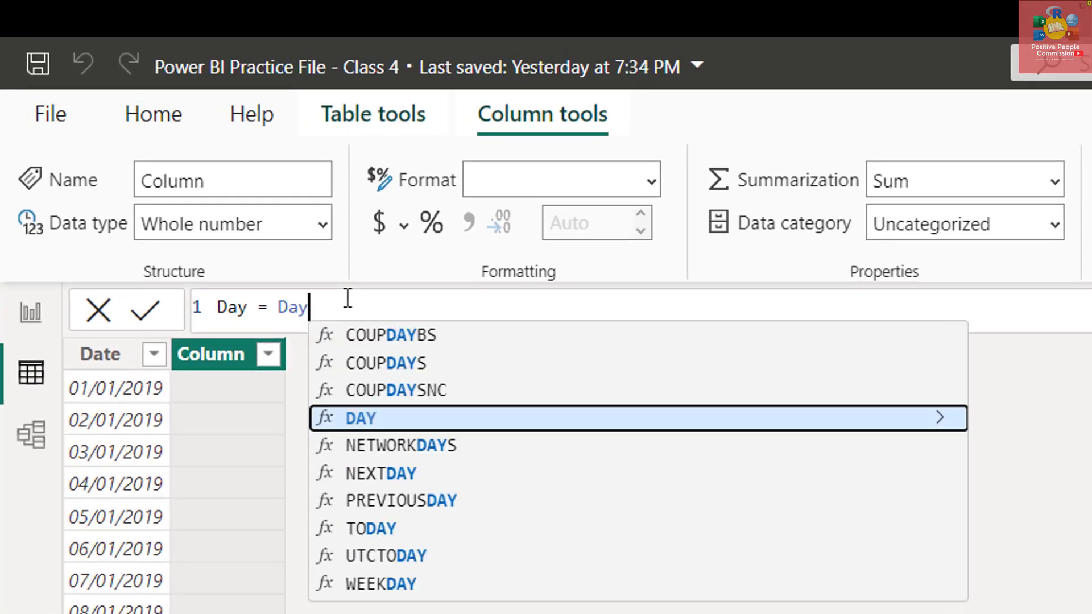
pyautogui.press('Tab')
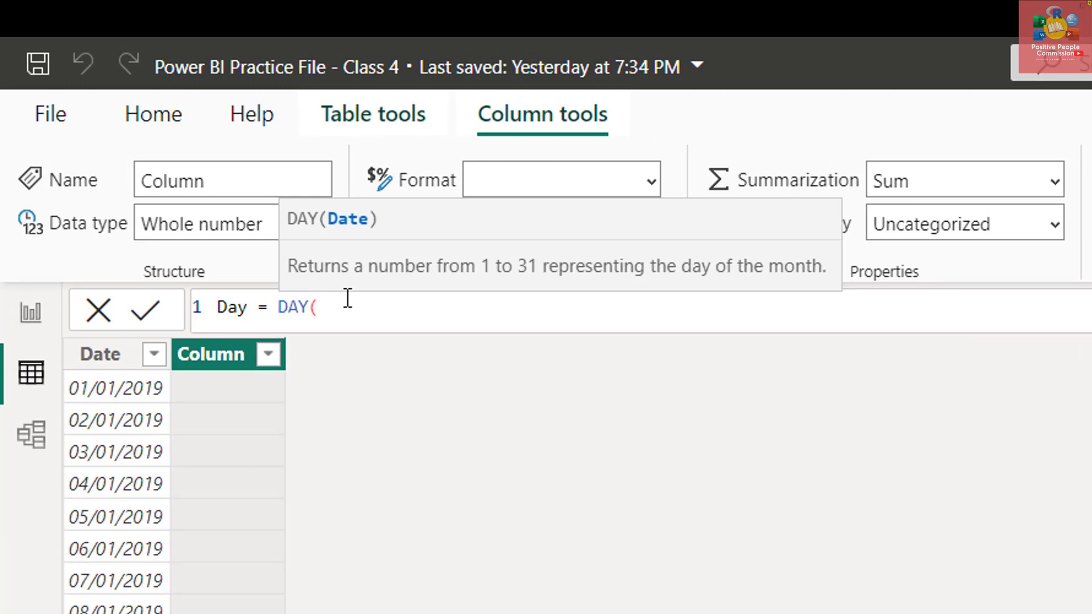
pyautogui.write('Dat')
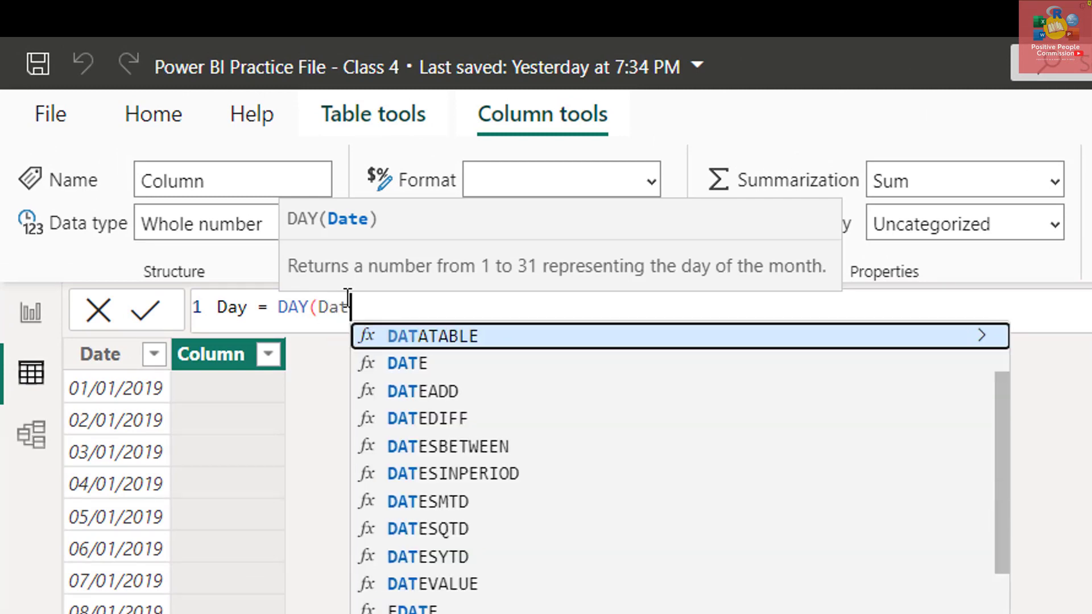
pyautogui.write('e')
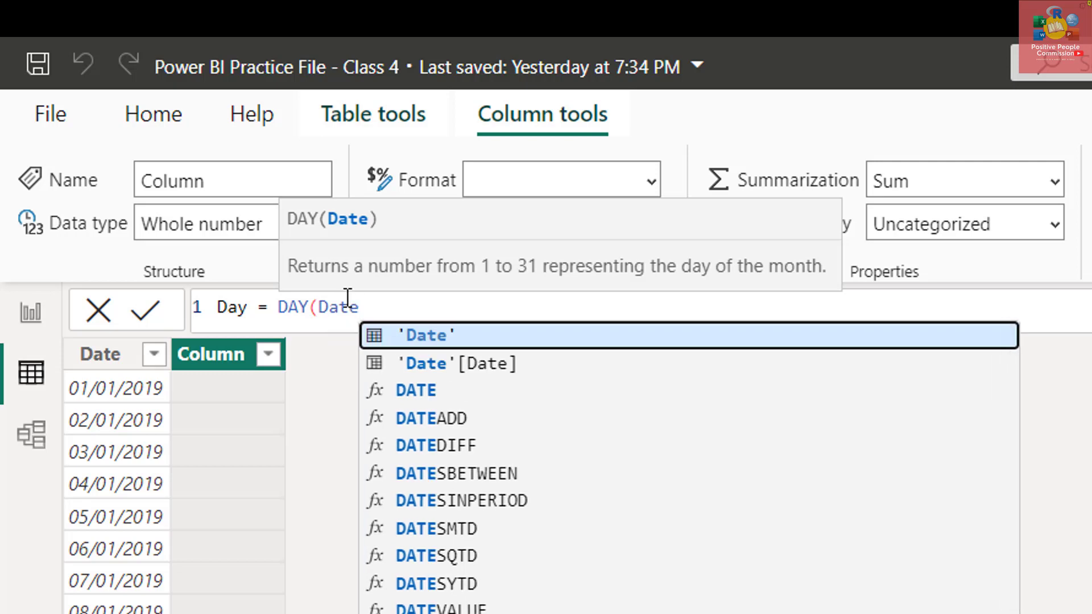
pyautogui.press('Down')
pyautogui.press('Tab')
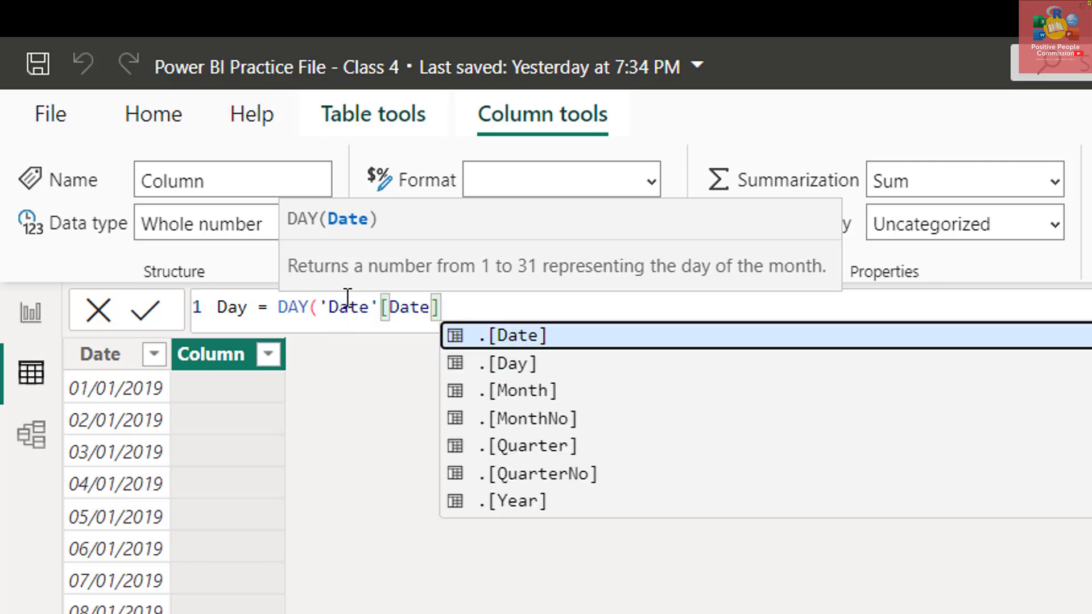
pyautogui.write(')')
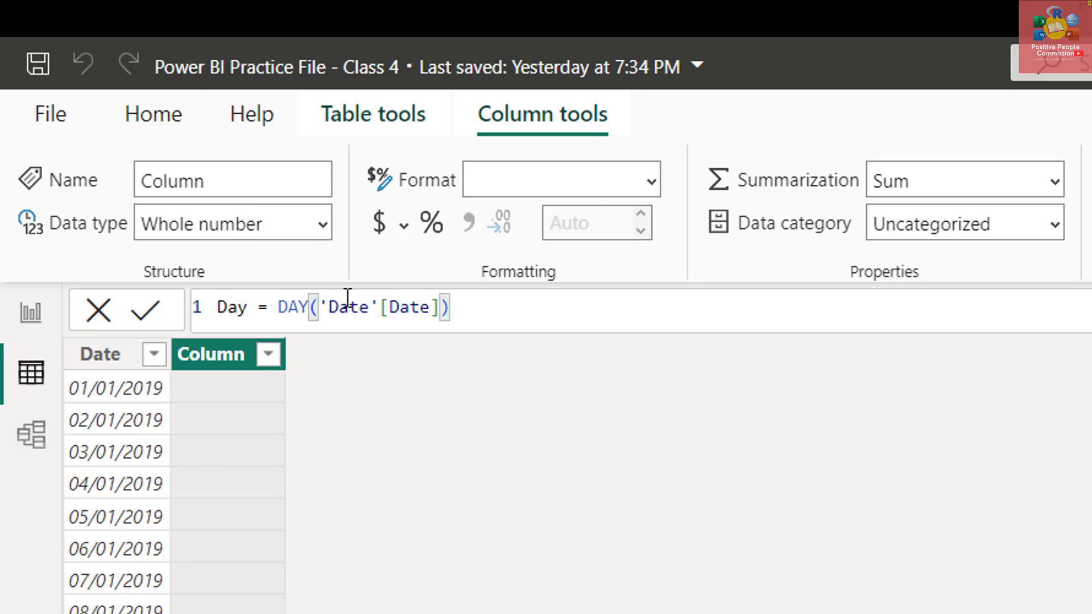
pyautogui.press('Return')
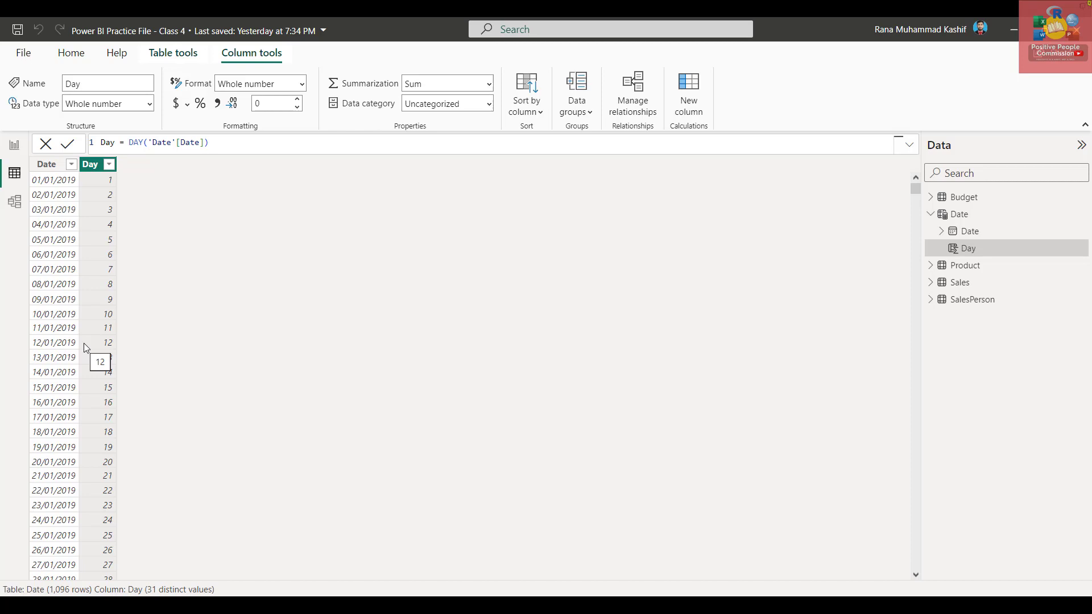
# Step: Add a calculated column to the Date table with the formula Month = FORMAT('Date'[Date],"mmmm") and check its values down the rows
pyautogui.click(677, 106)
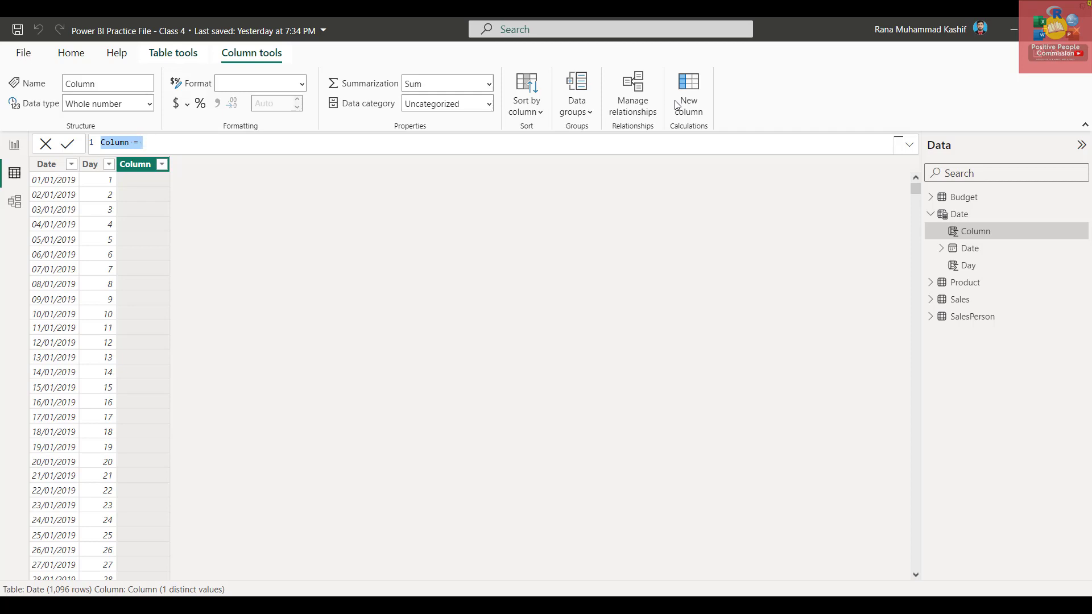
pyautogui.write('Month')
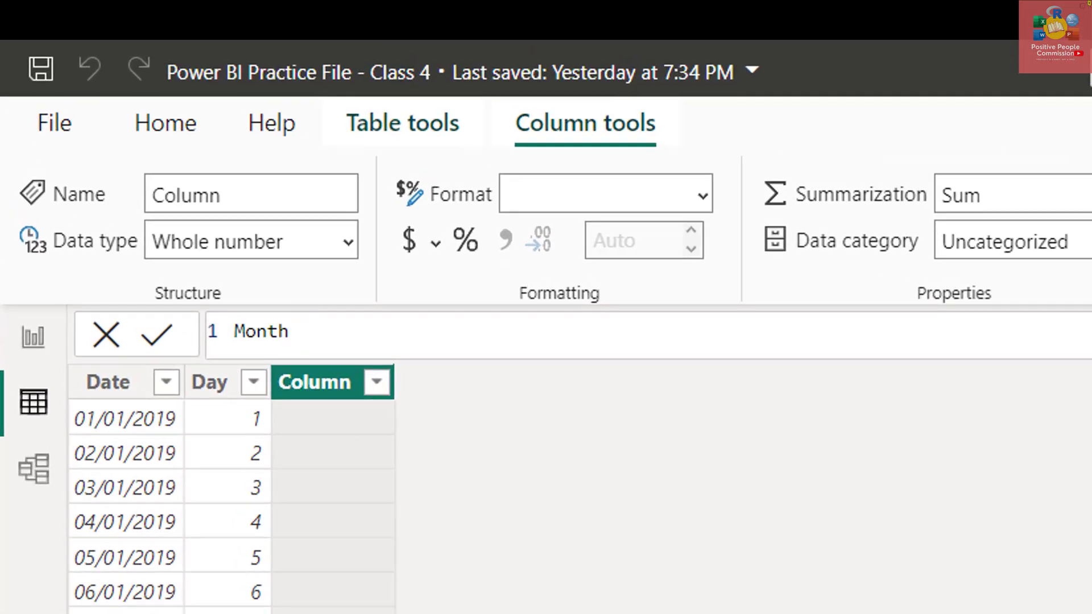
pyautogui.write(' =')
pyautogui.write('Forma')
pyautogui.press('Tab')
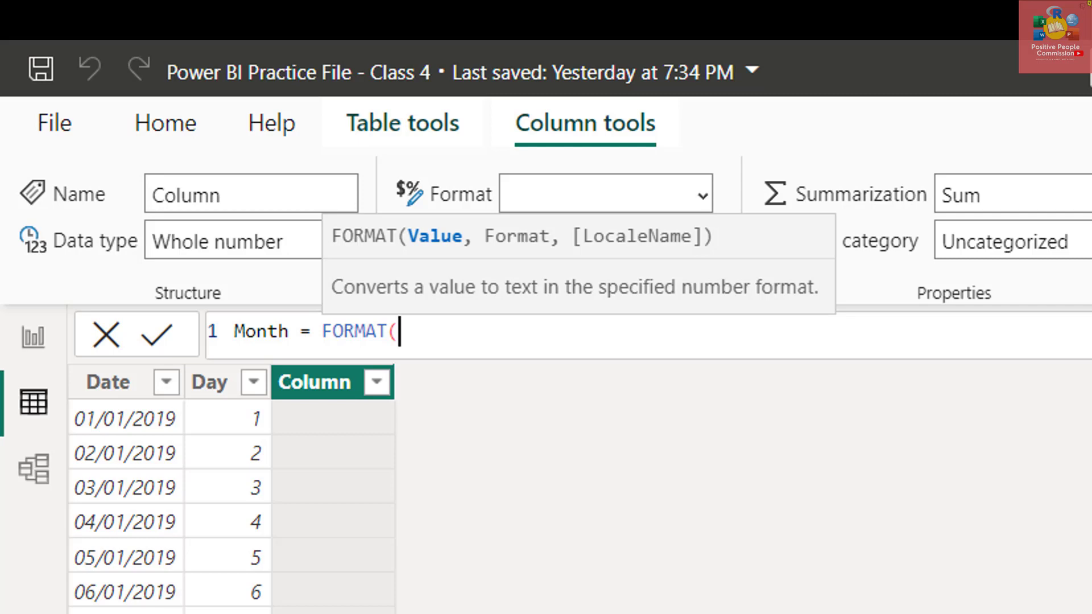
pyautogui.write('Date')
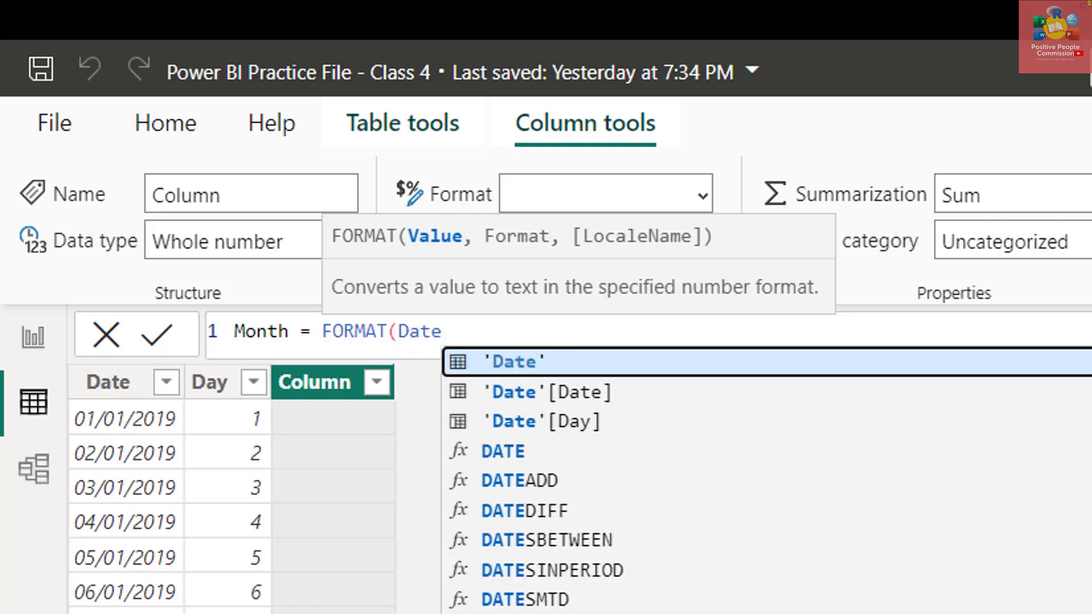
pyautogui.press('Down')
pyautogui.press('Tab')
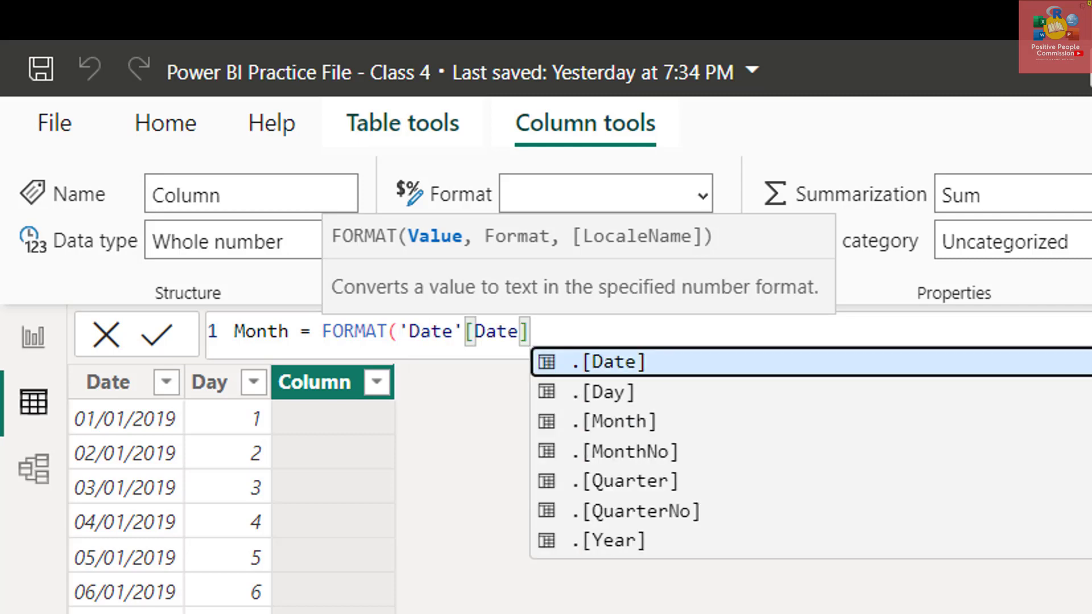
pyautogui.write(',')
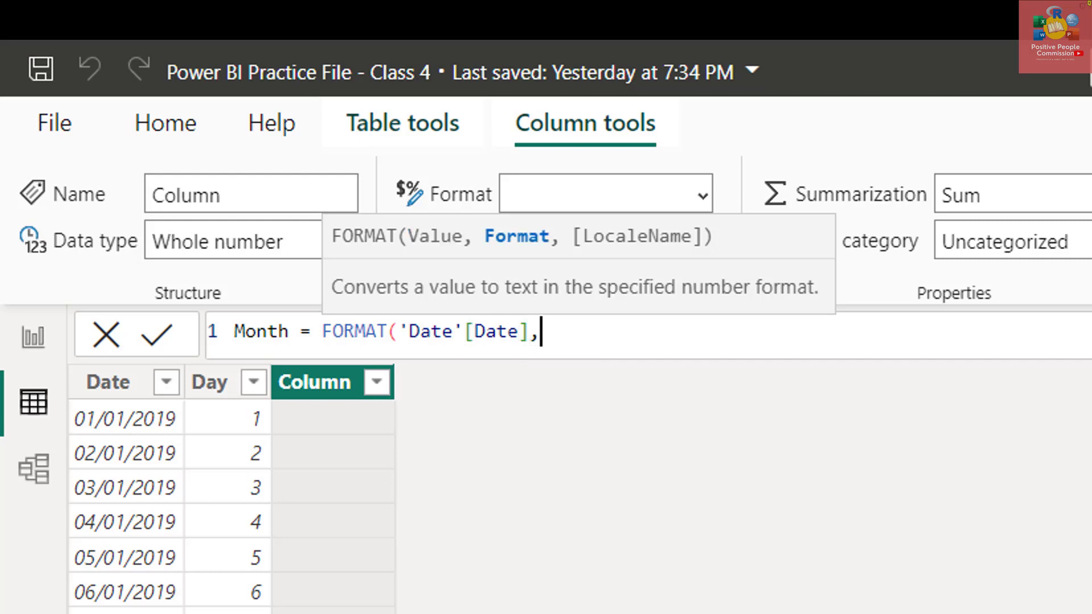
pyautogui.write('"mmmm')
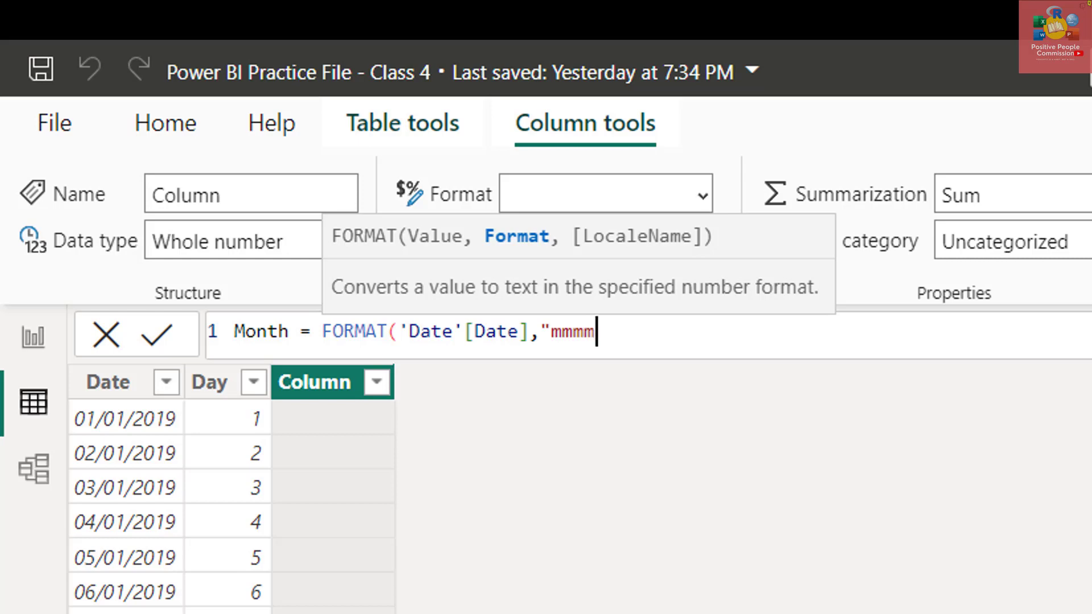
pyautogui.write('")')
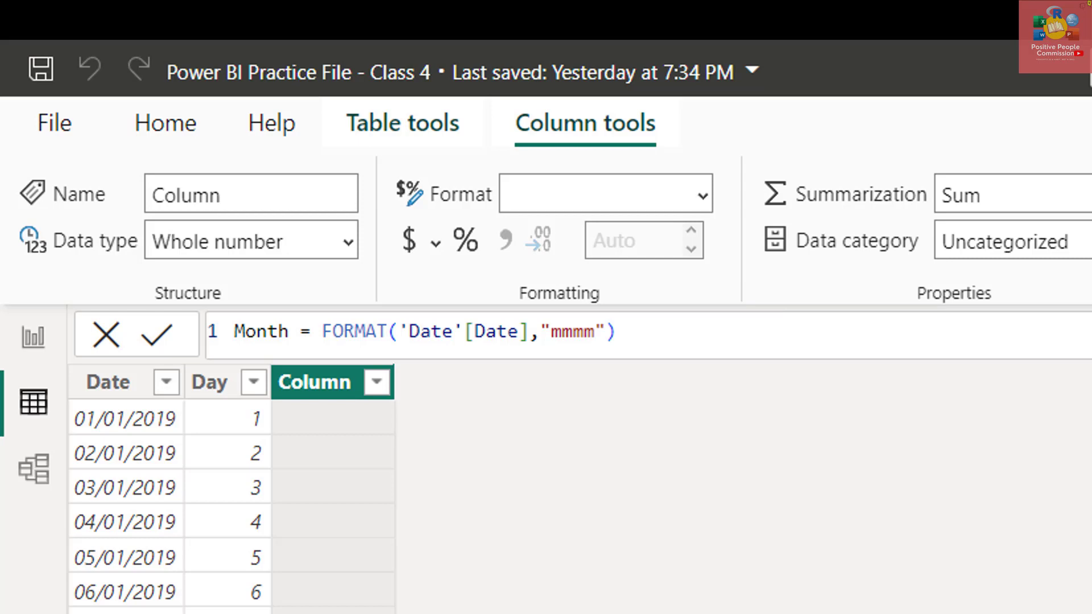
pyautogui.press('Return')
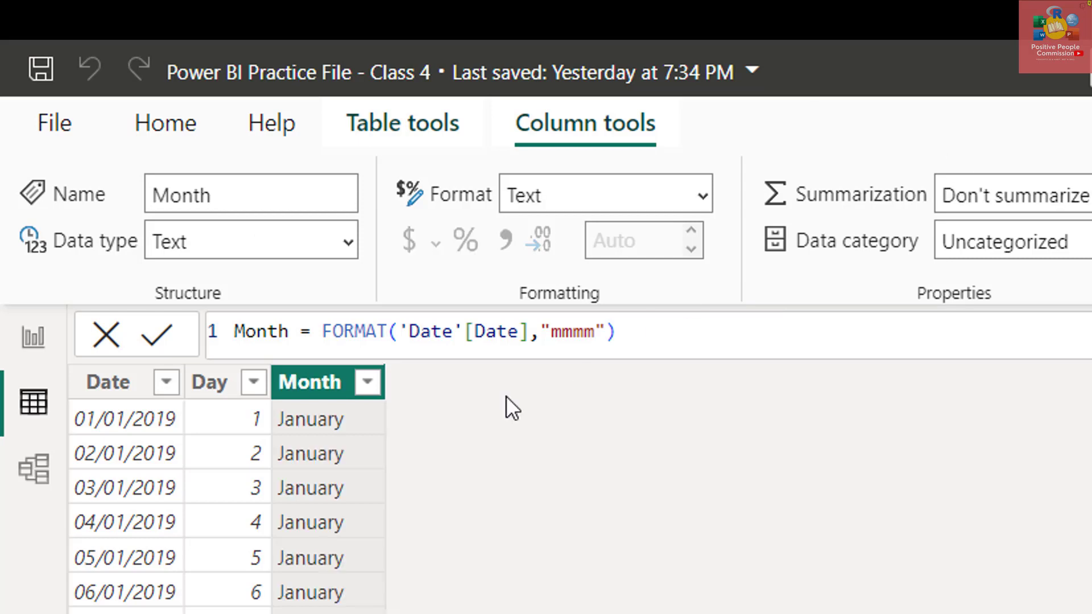
pyautogui.scroll(-13, 225, 506)
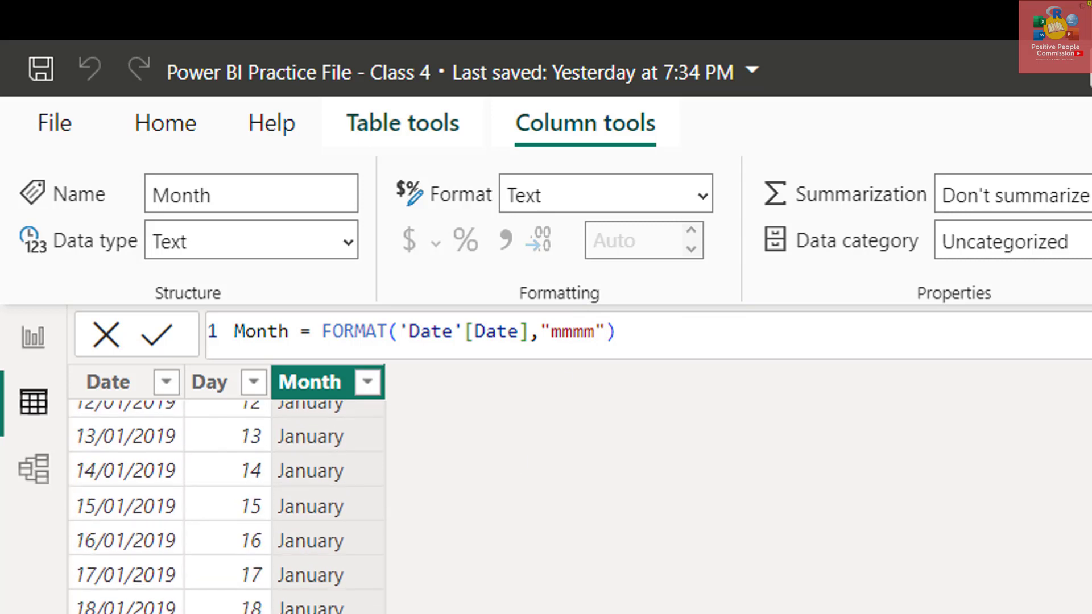
pyautogui.scroll(-4, 225, 506)
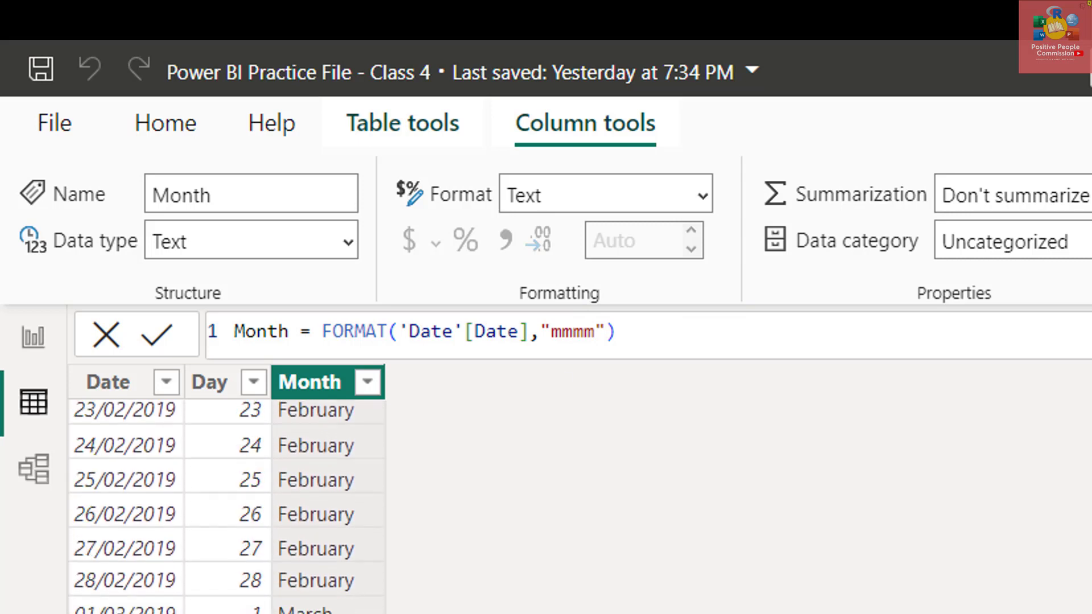
pyautogui.scroll(18, 225, 506)
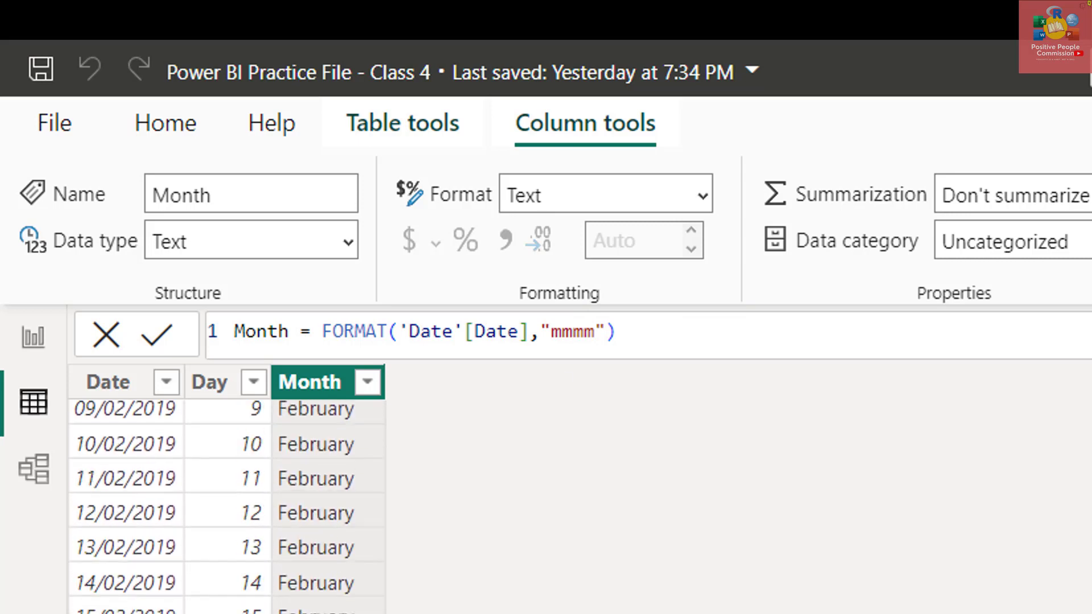
# Step: Shorten the format string in the Month column's formula to "mm" and apply it
pyautogui.click(579, 347)
pyautogui.press('BackSpace')
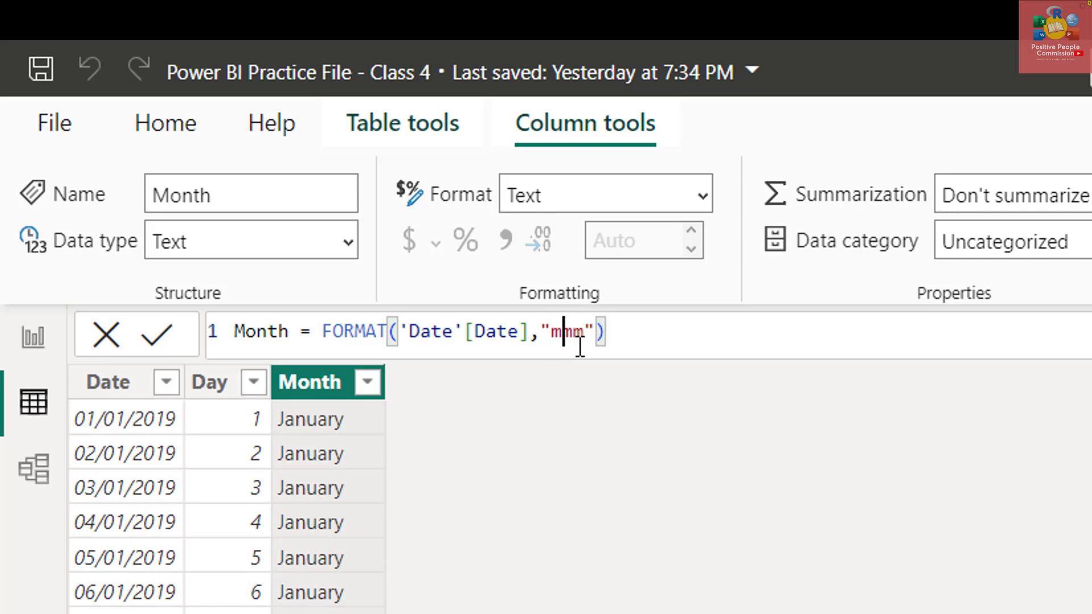
pyautogui.press('BackSpace')
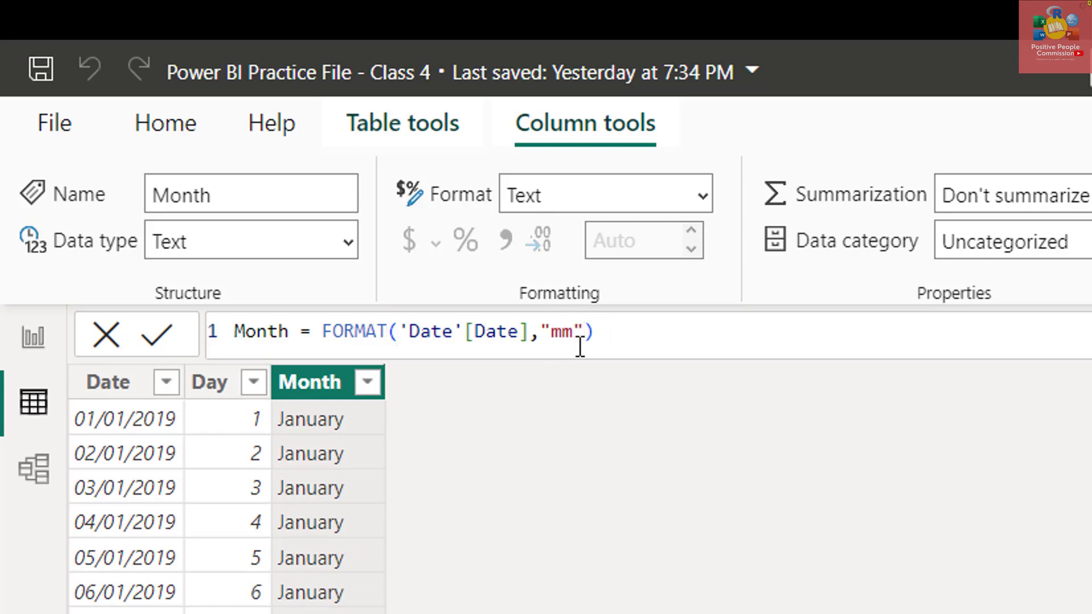
pyautogui.press('Return')
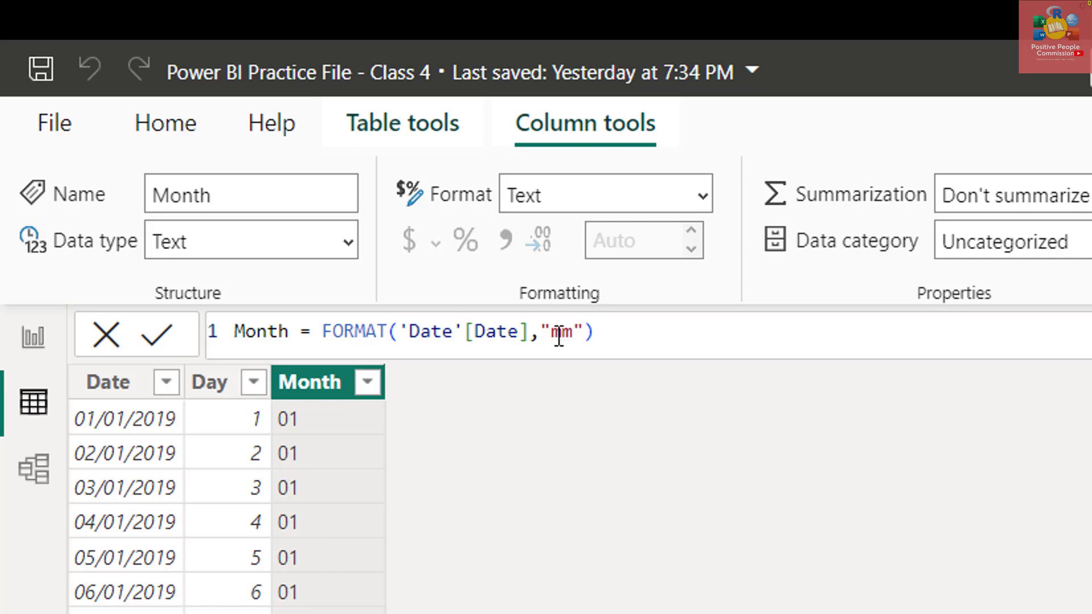
# Step: Change the format string in the Month column's formula to "mmm" and apply it
pyautogui.doubleClick(559, 335)
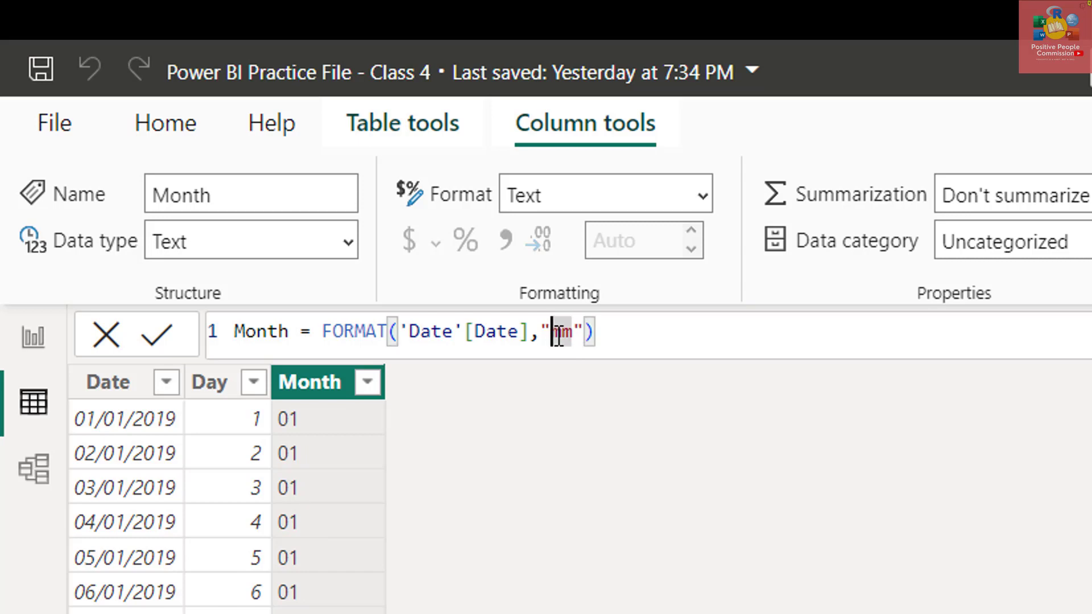
pyautogui.write('mm')
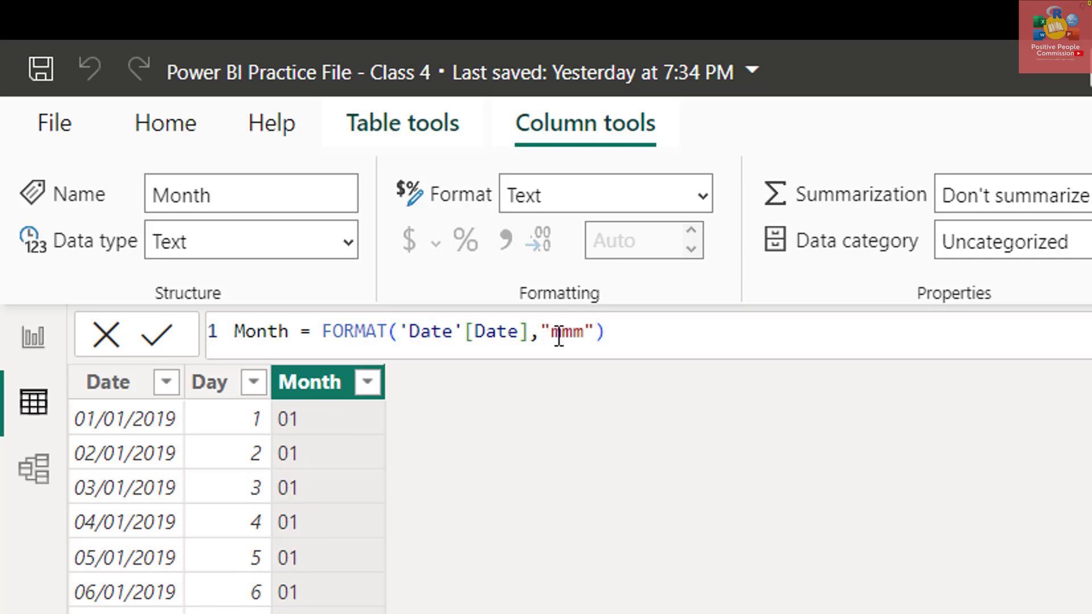
pyautogui.press('Return')
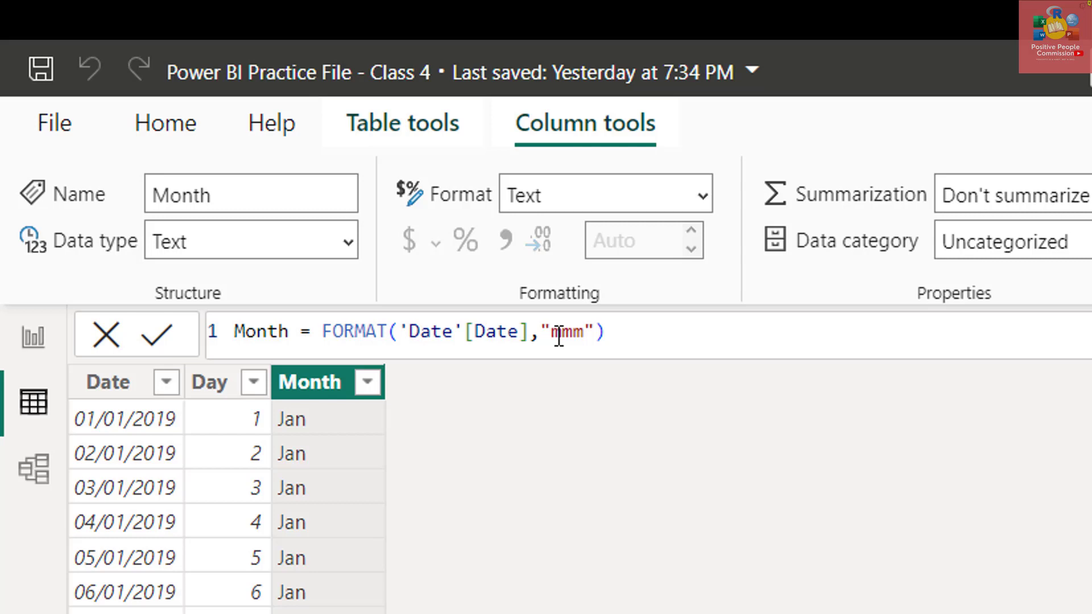
# Step: Set the format string in the Month column's formula back to "mmmm" and apply it
pyautogui.doubleClick(565, 336)
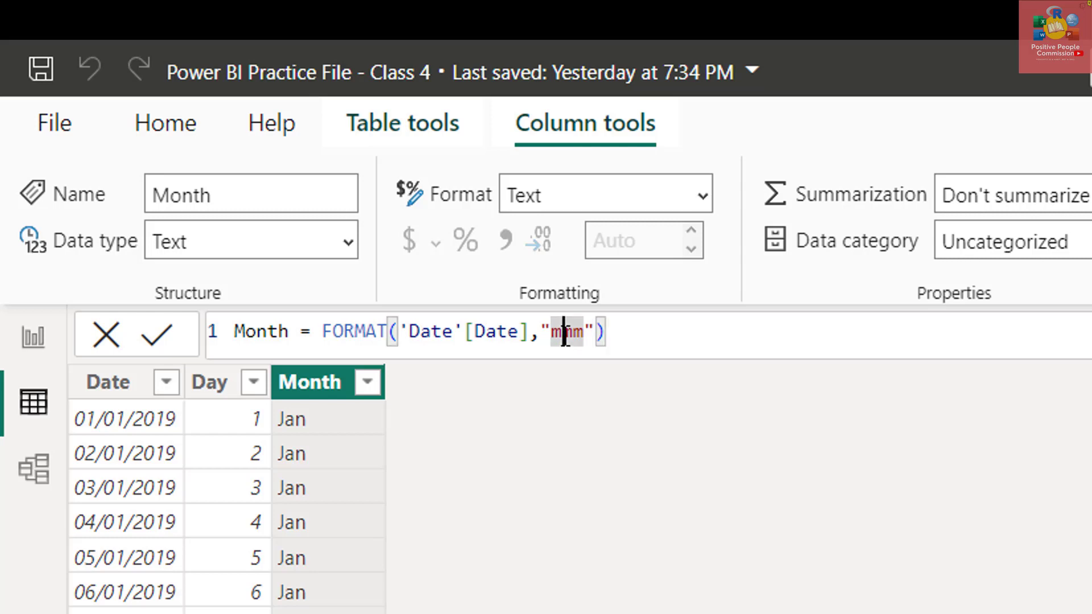
pyautogui.write('mmmm')
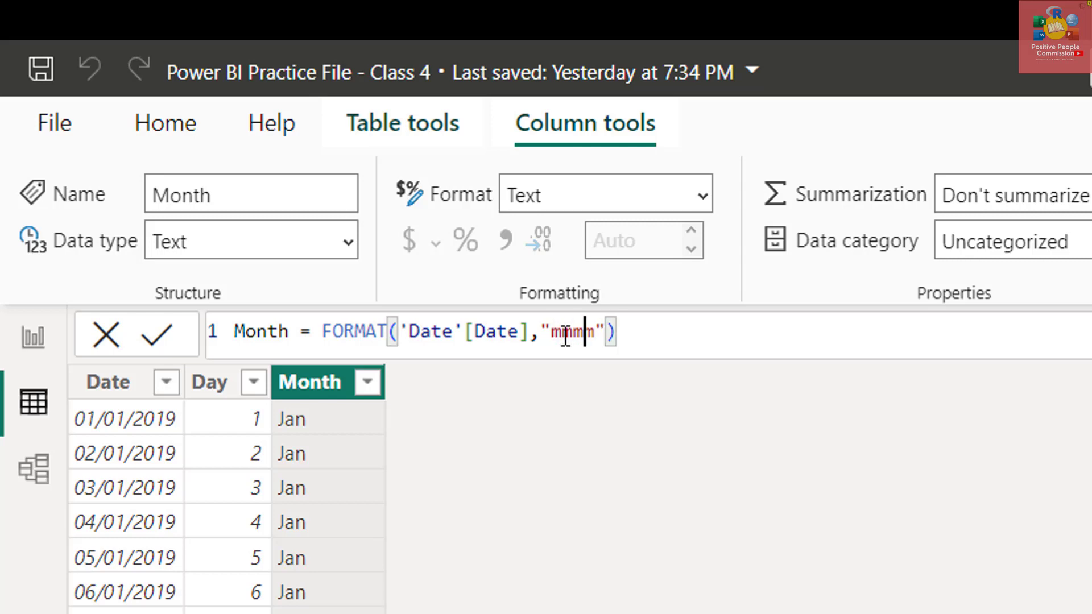
pyautogui.press('Return')
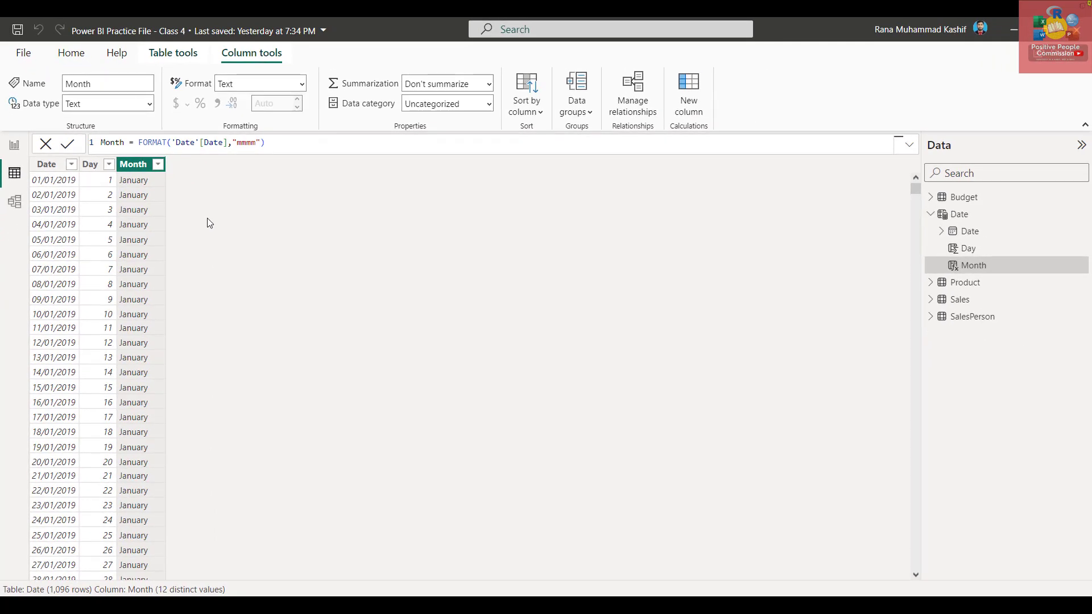
# Step: Add a calculated column to the Date table with the formula Month Number = MONTH('Date'[Date].[Date])
pyautogui.click(699, 103)
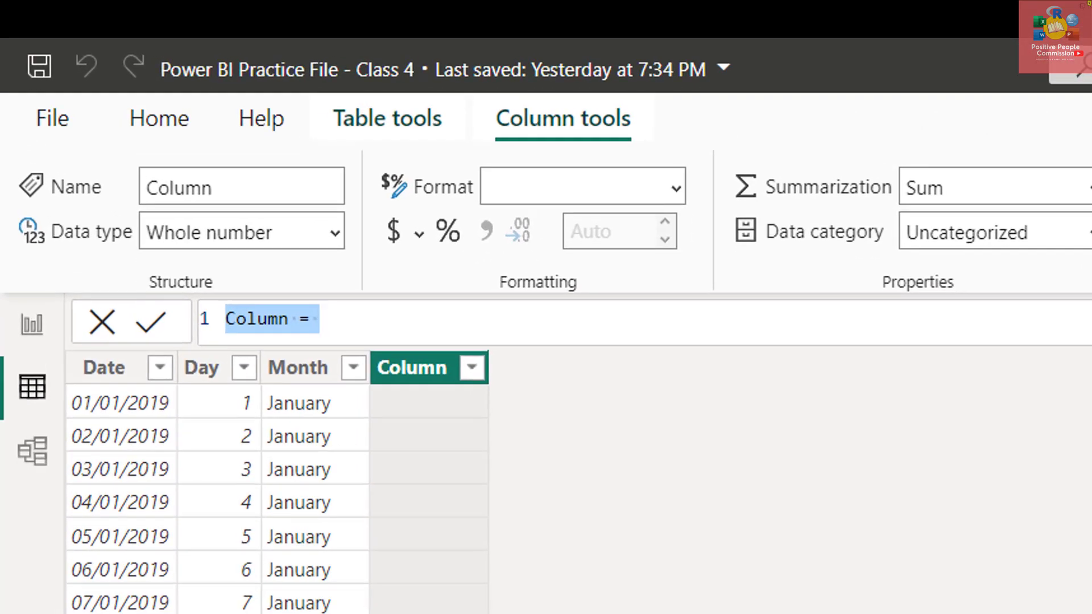
pyautogui.write('Month N')
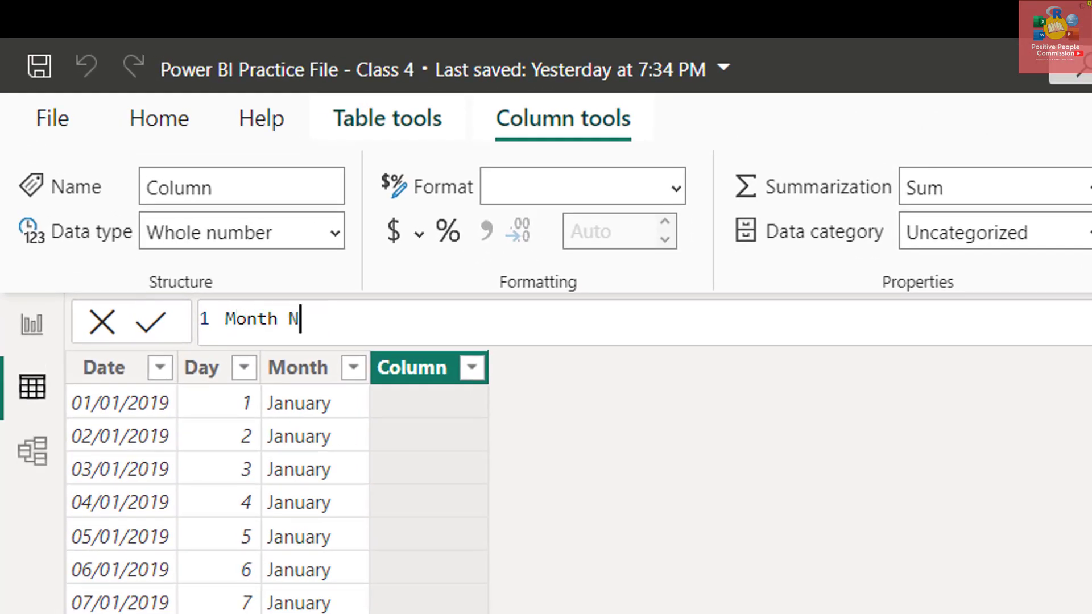
pyautogui.write('umber = ')
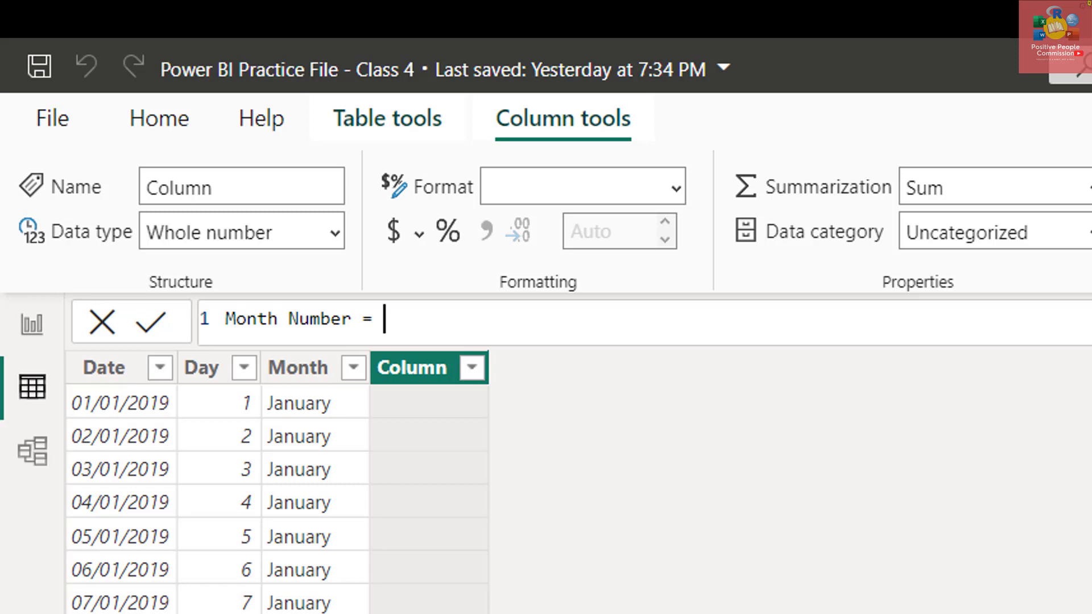
pyautogui.write('MOnt')
pyautogui.press('Tab')
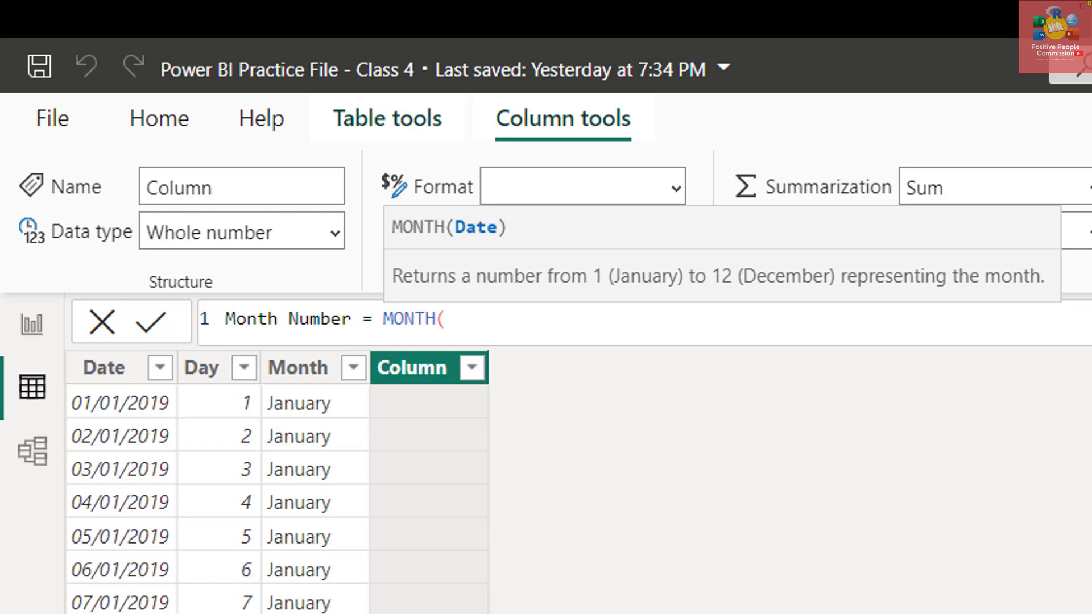
pyautogui.write('Date')
pyautogui.press('Down')
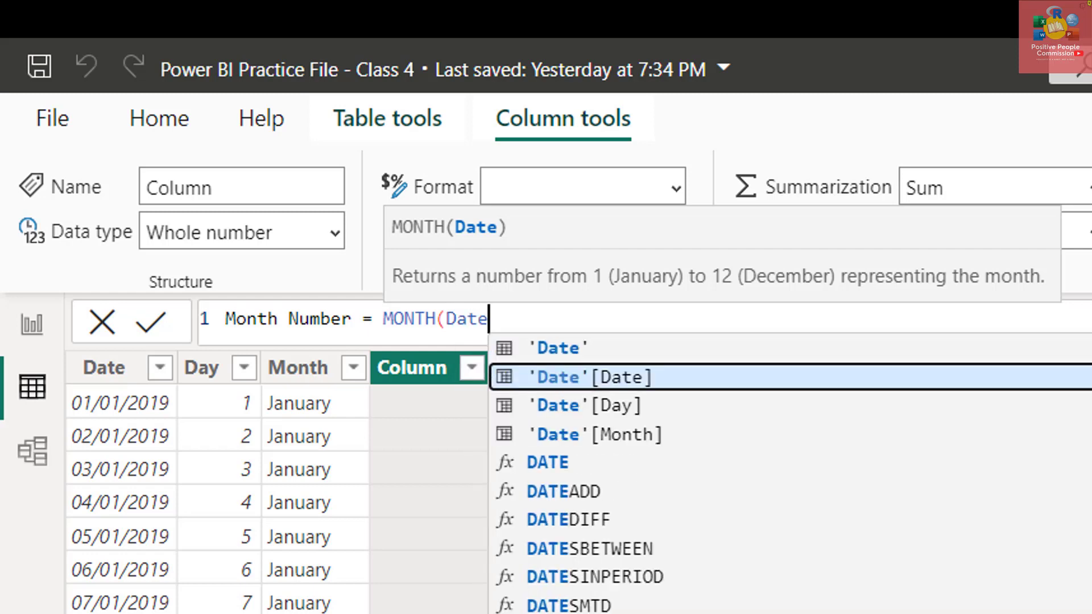
pyautogui.press('Tab')
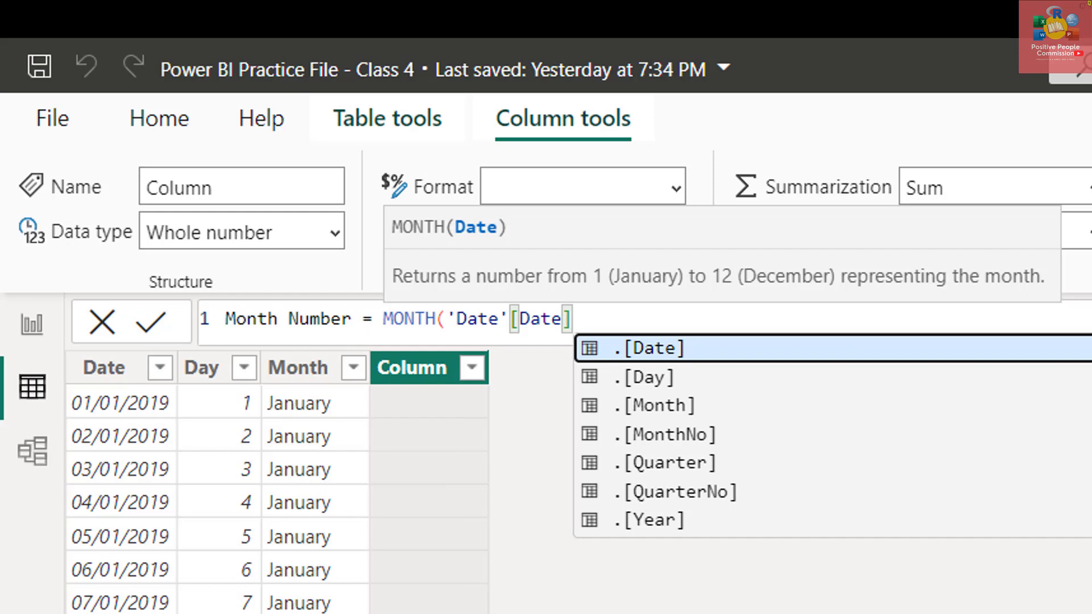
pyautogui.write('.')
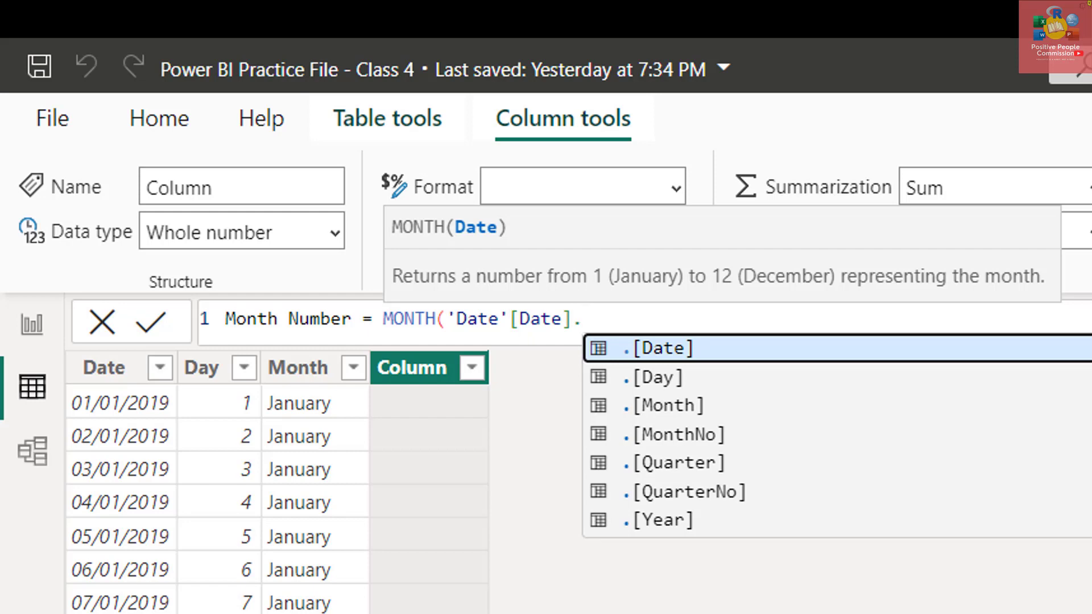
pyautogui.press('Tab')
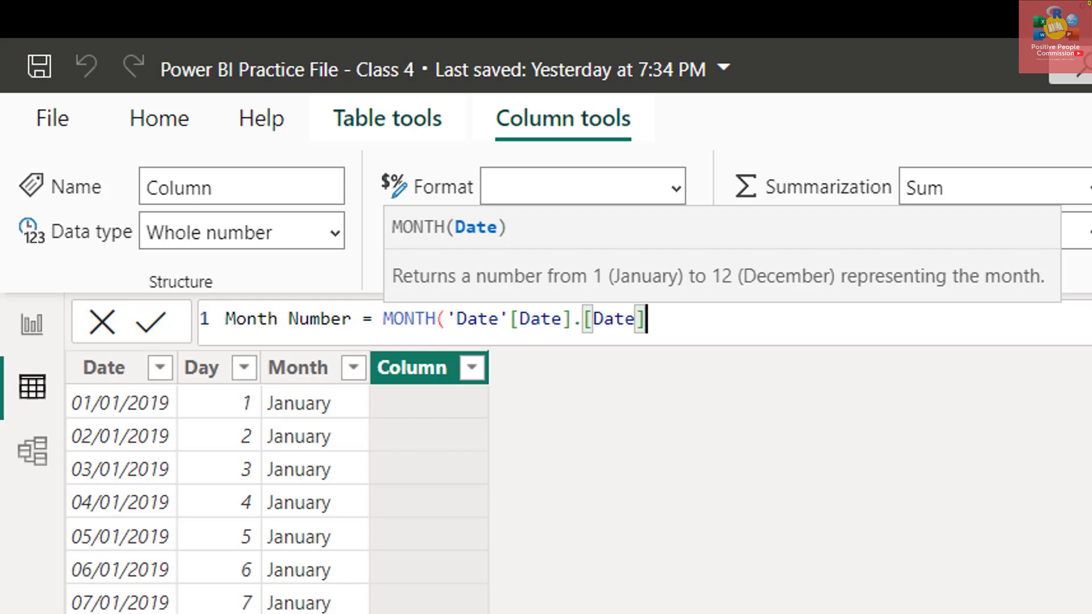
pyautogui.write(')')
pyautogui.press('Return')
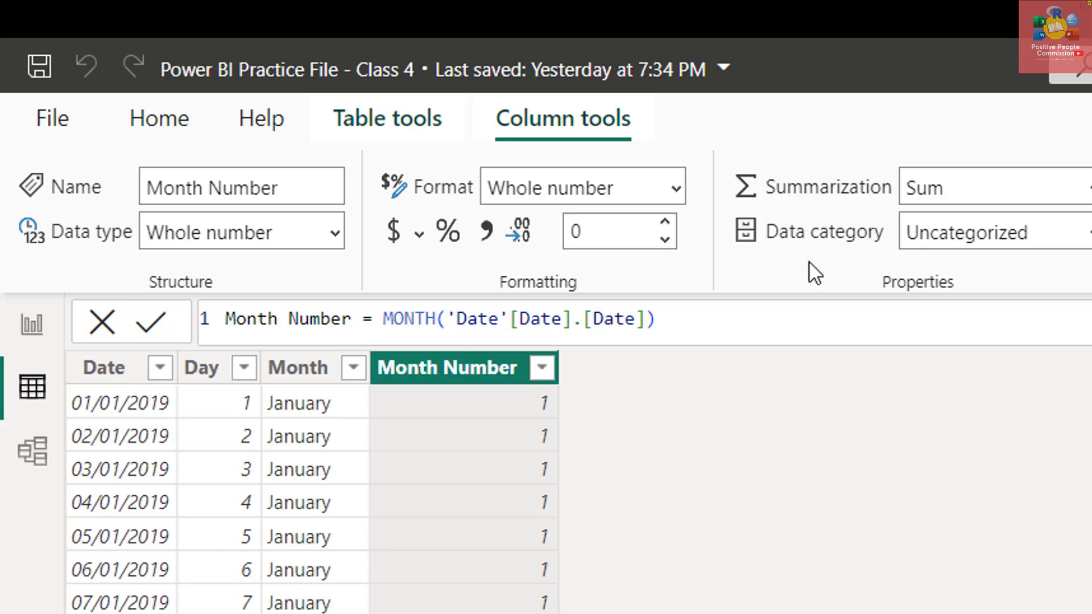
# Step: Re-enter the .[Date] part at the end of the Month Number formula and check the column's values down the rows
pyautogui.click(650, 317)
pyautogui.press('BackSpace')
pyautogui.press('BackSpace')
pyautogui.press('BackSpace')
pyautogui.press('BackSpace')
pyautogui.press('BackSpace')
pyautogui.press('BackSpace')
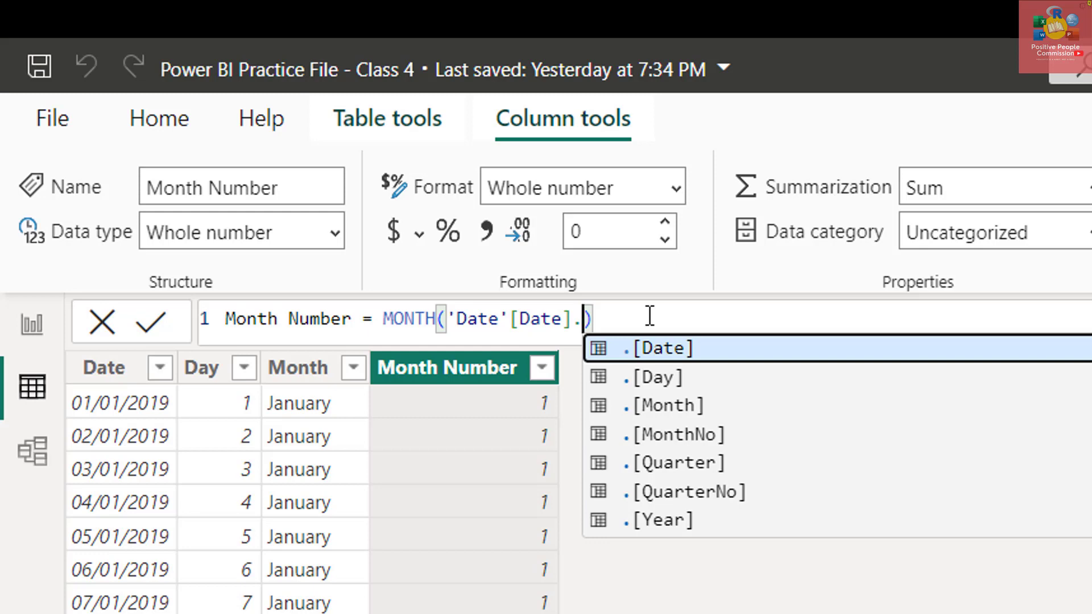
pyautogui.press('Tab')
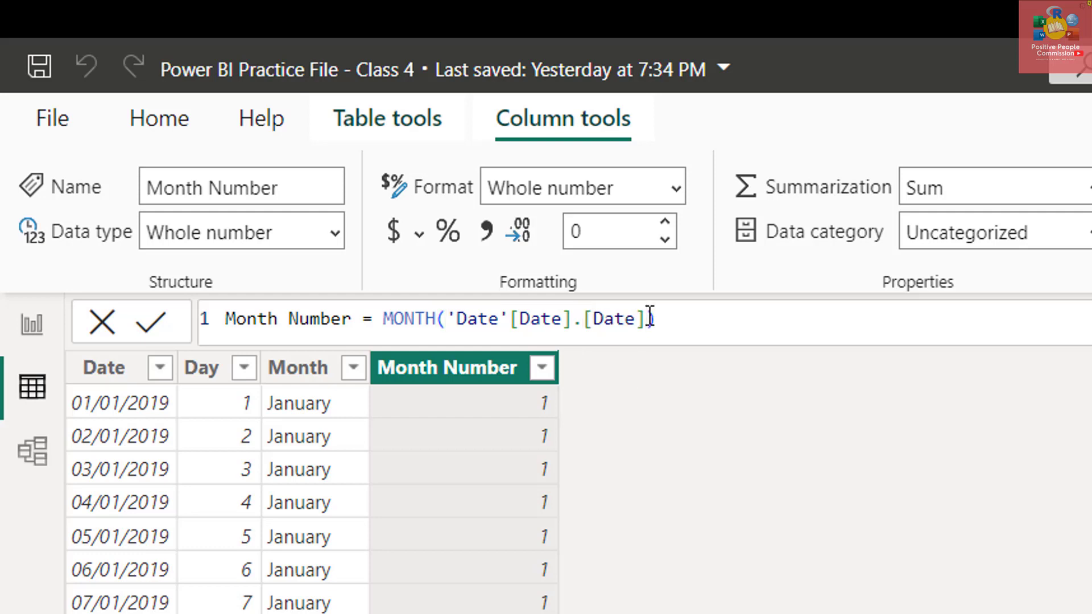
pyautogui.scroll(-8, 353, 594)
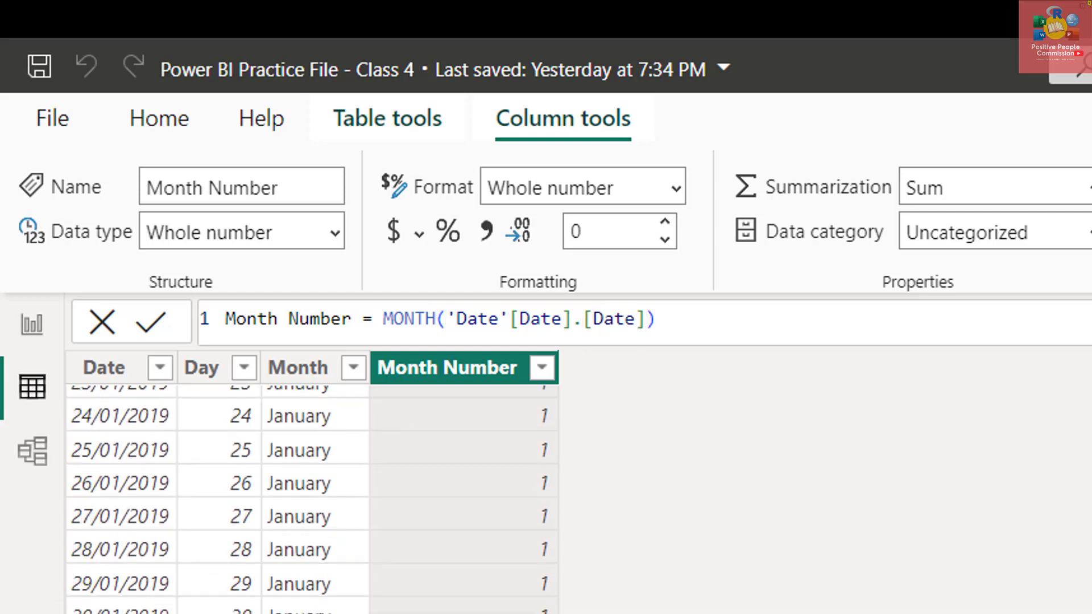
pyautogui.scroll(-20, 312, 500)
pyautogui.scroll(3, 312, 500)
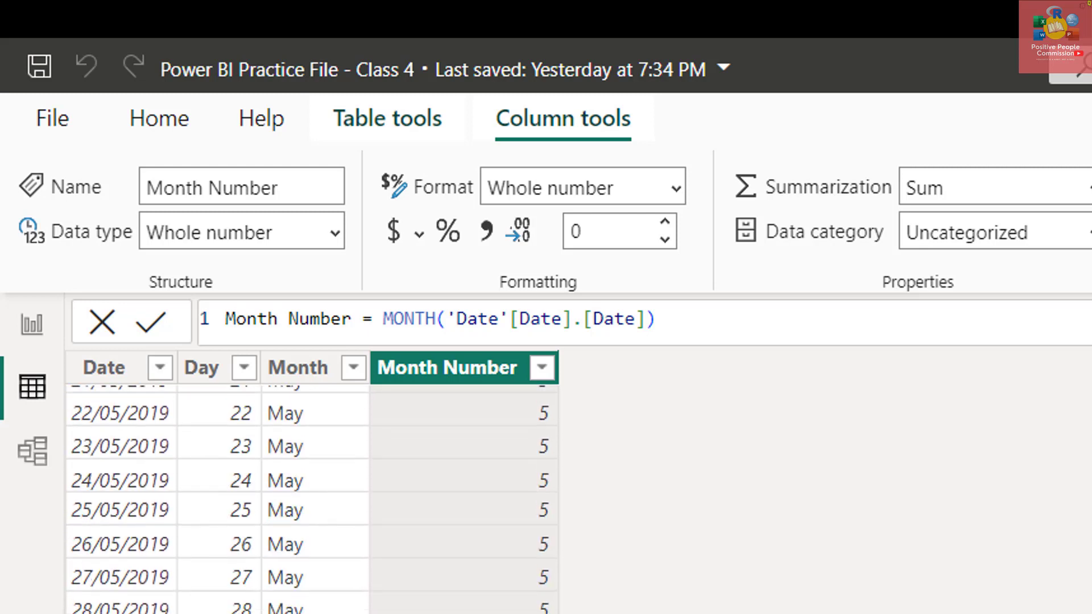
pyautogui.scroll(20, 312, 500)
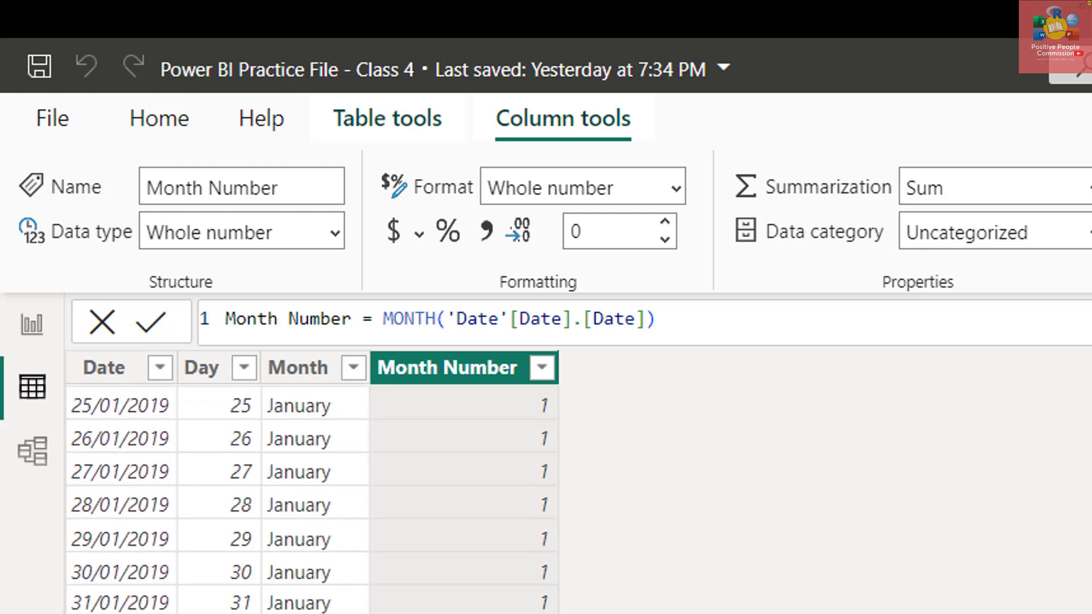
# Step: Replace .[Date] with .[MonthNo] in the Month Number formula, apply it, and check the column's values down the rows
pyautogui.click(650, 319)
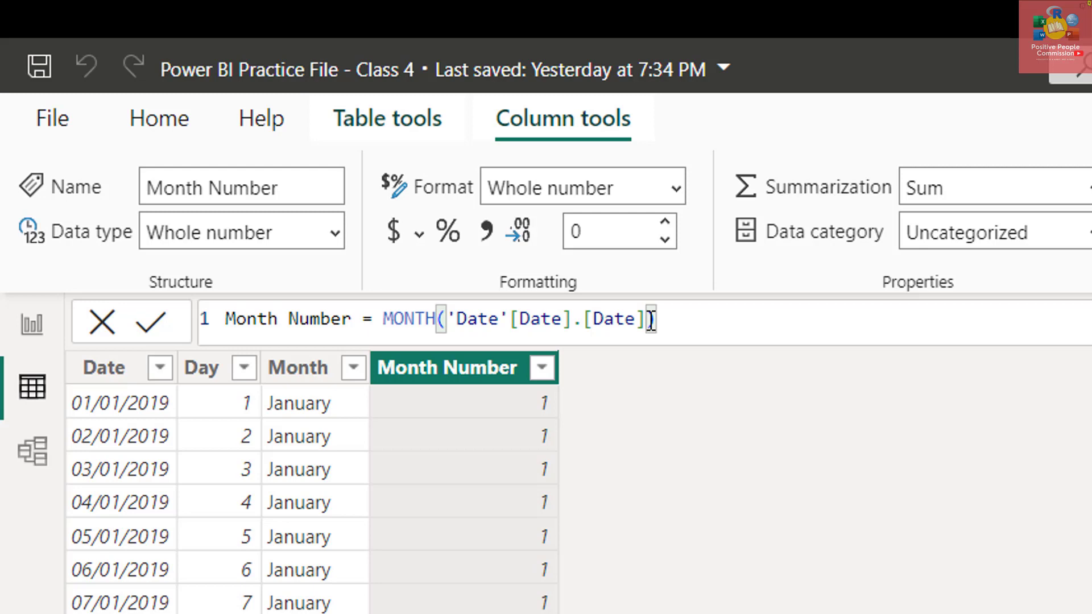
pyautogui.press('BackSpace')
pyautogui.press('BackSpace')
pyautogui.press('BackSpace')
pyautogui.press('BackSpace')
pyautogui.press('BackSpace')
pyautogui.press('BackSpace')
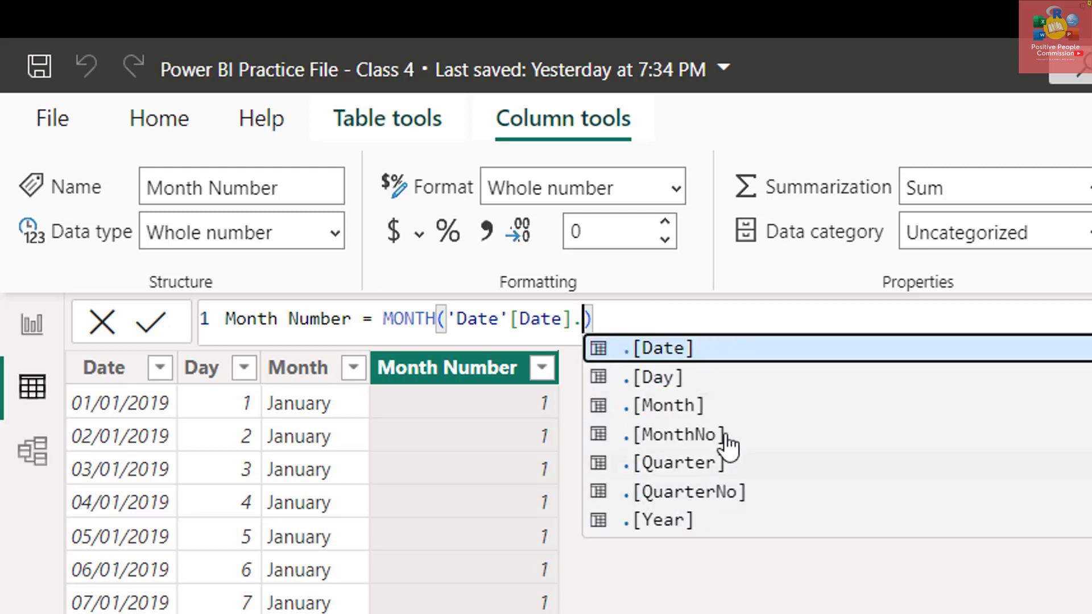
pyautogui.click(725, 435)
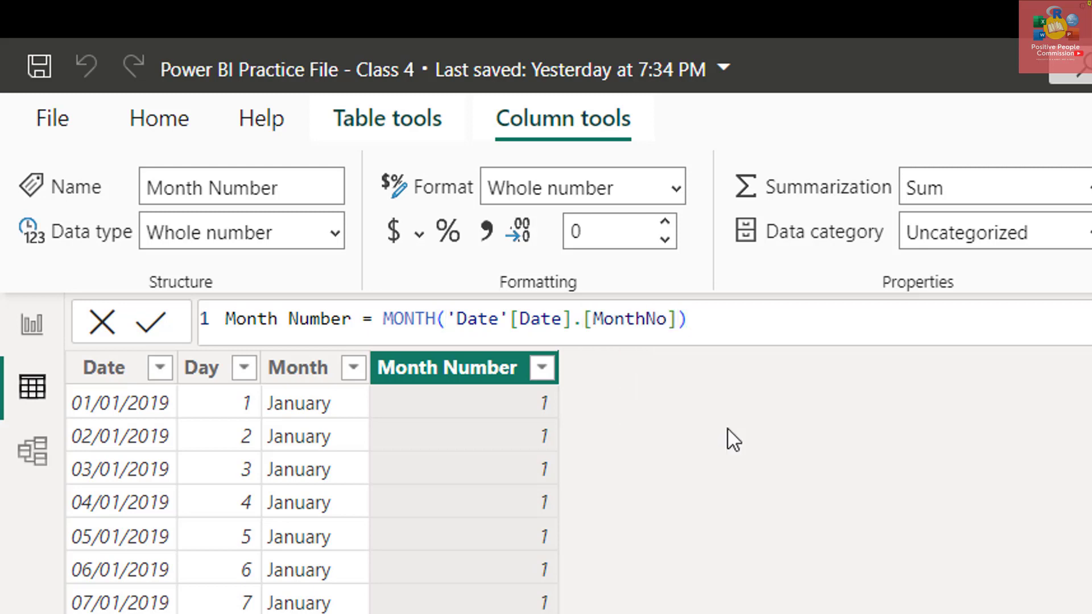
pyautogui.press('Return')
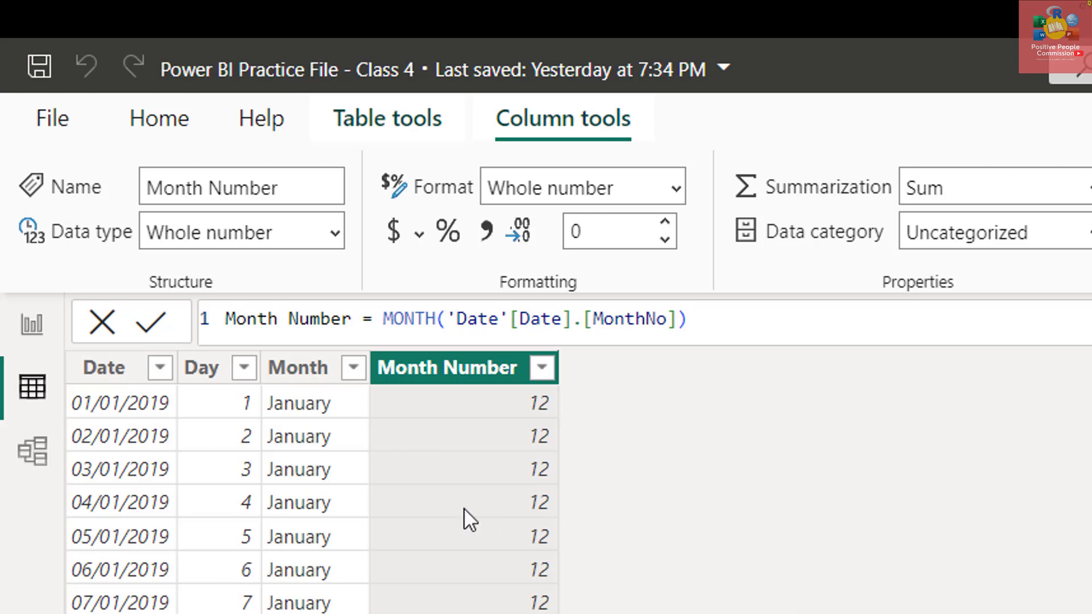
pyautogui.scroll(-8, 463, 507)
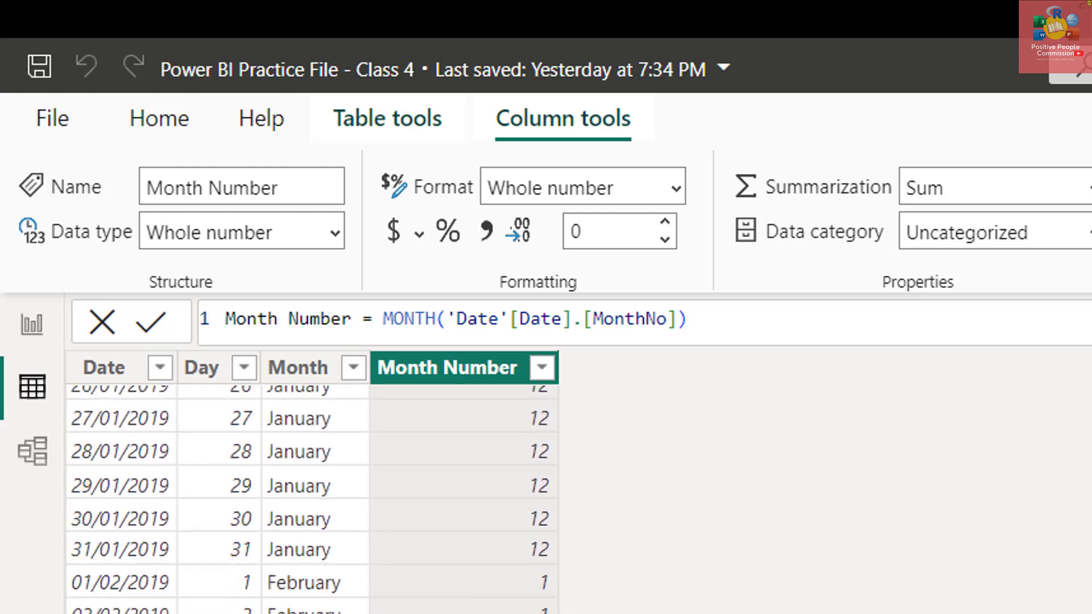
pyautogui.scroll(-20, 311, 499)
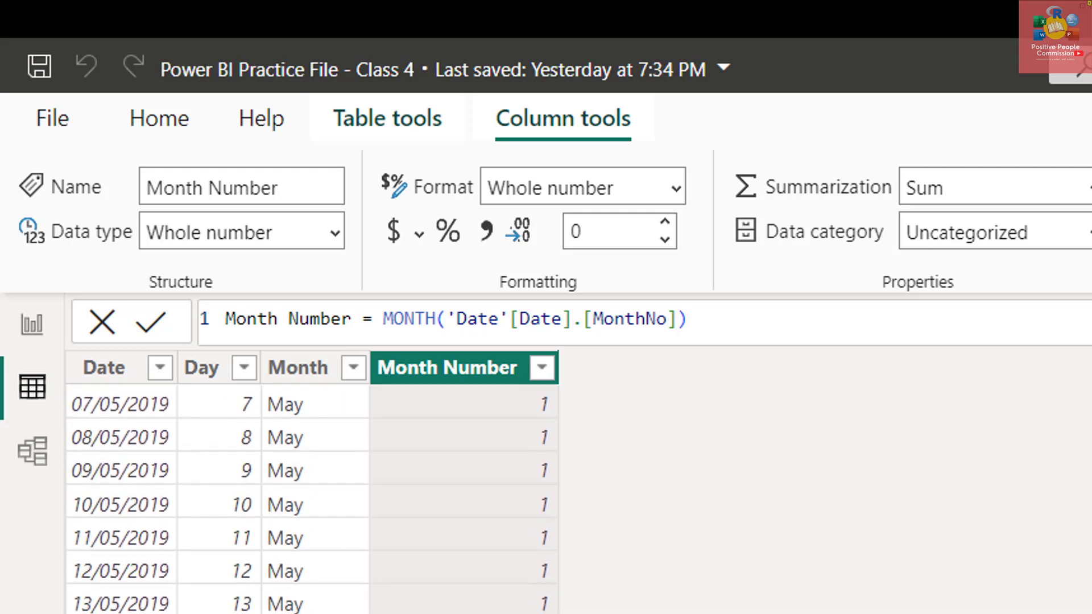
pyautogui.scroll(-20, 311, 499)
pyautogui.scroll(20, 311, 499)
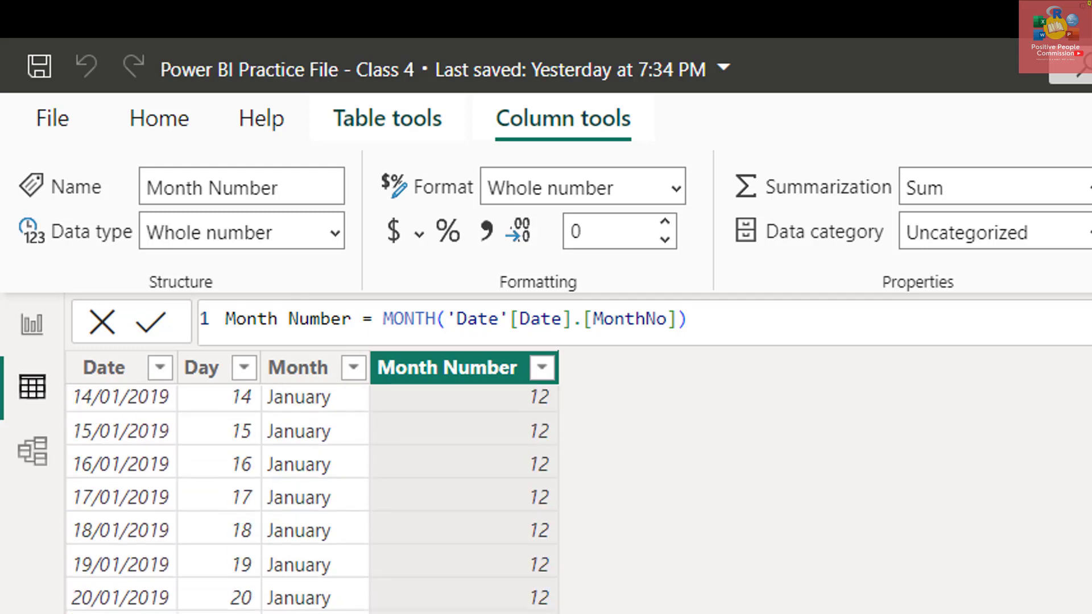
pyautogui.scroll(5, 312, 499)
# Step: Set the Month Number formula back to MONTH('Date'[Date].[Date]) and apply it
pyautogui.click(679, 321)
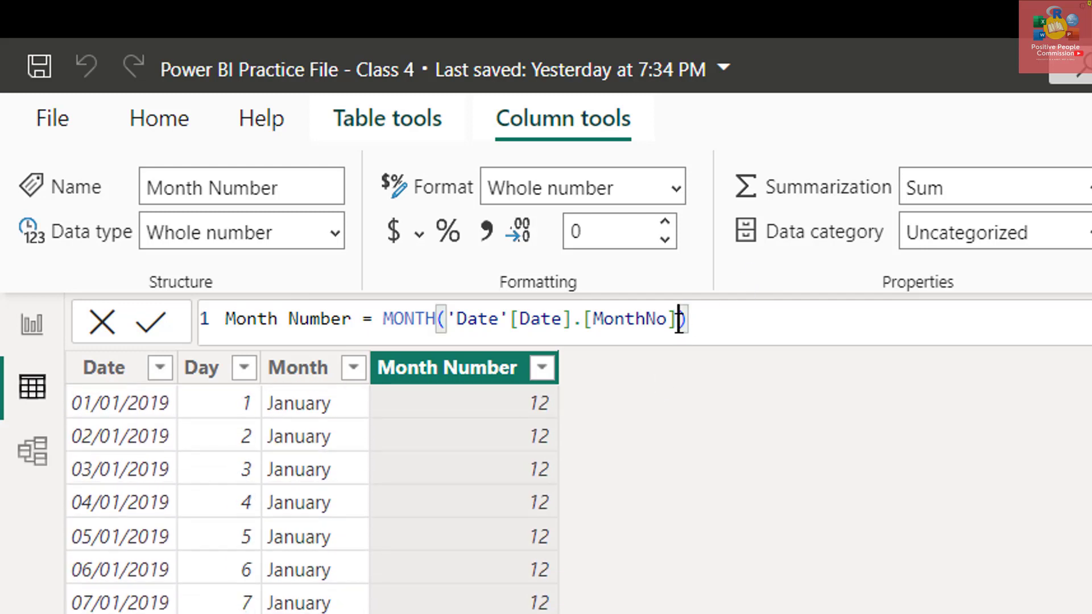
pyautogui.press('BackSpace')
pyautogui.press('BackSpace')
pyautogui.press('BackSpace')
pyautogui.press('BackSpace')
pyautogui.press('BackSpace')
pyautogui.press('BackSpace')
pyautogui.press('BackSpace')
pyautogui.press('BackSpace')
pyautogui.press('BackSpace')
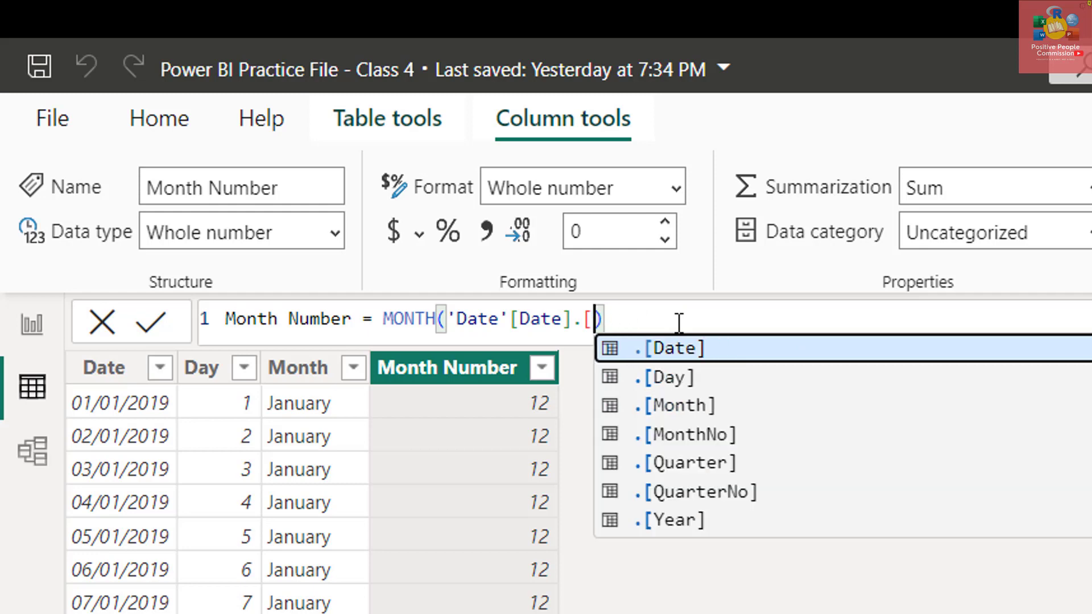
pyautogui.press('Down')
pyautogui.press('Up')
pyautogui.press('Tab')
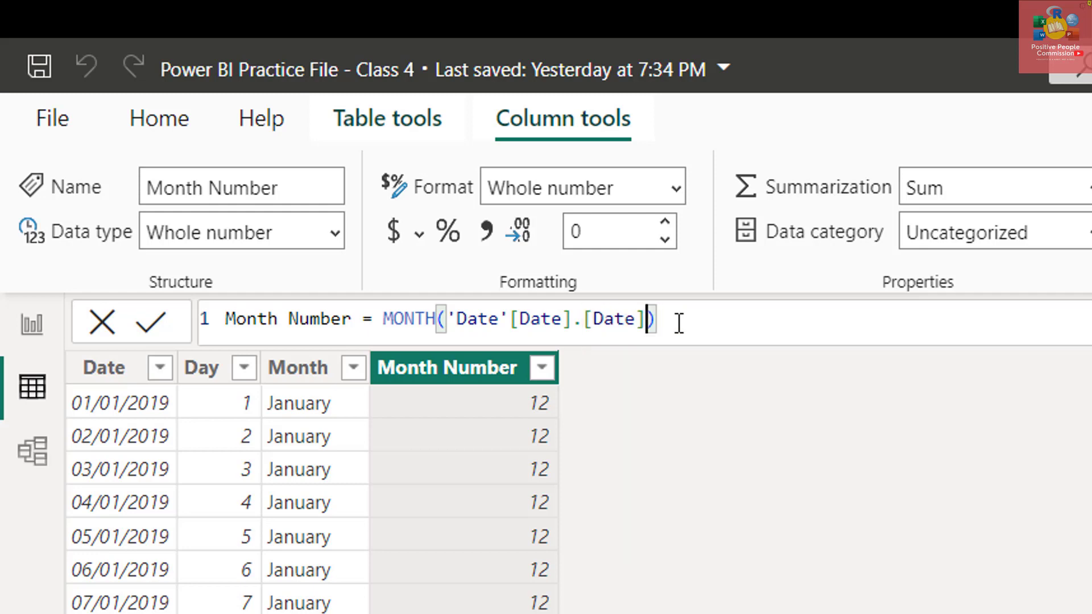
pyautogui.press('Return')
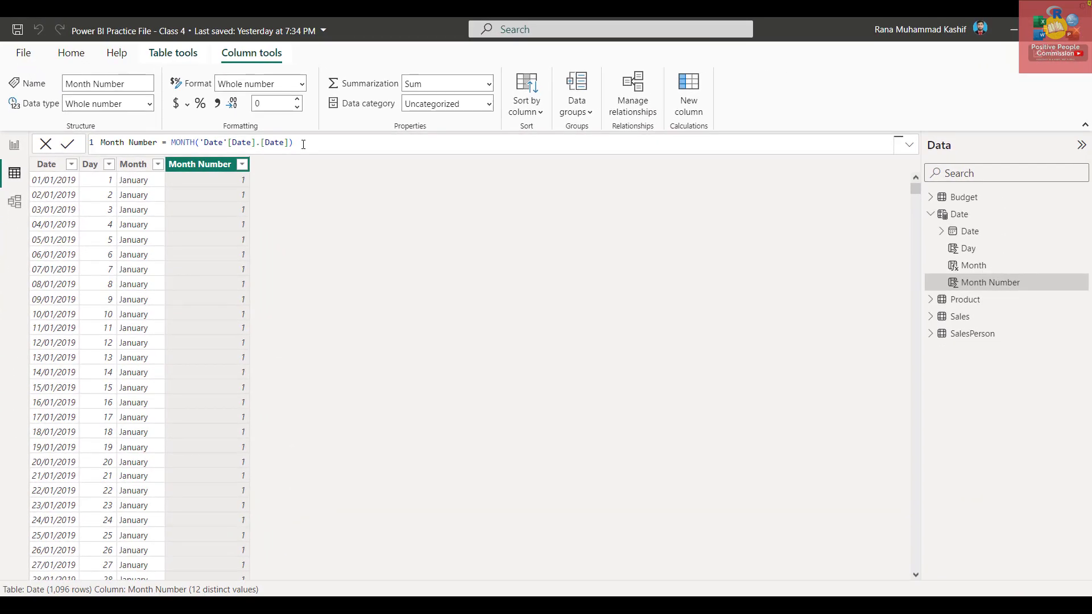
# Step: Add a calculated column to the Date table with the formula Year = YEAR('Date'[Date]) and check its values down the rows
pyautogui.click(689, 91)
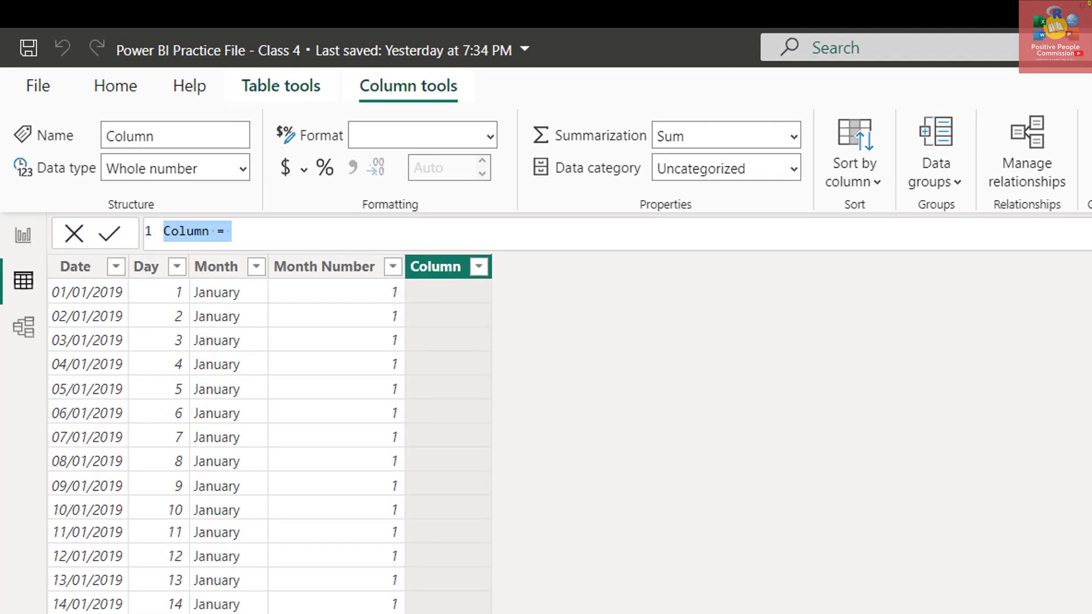
pyautogui.write('Year')
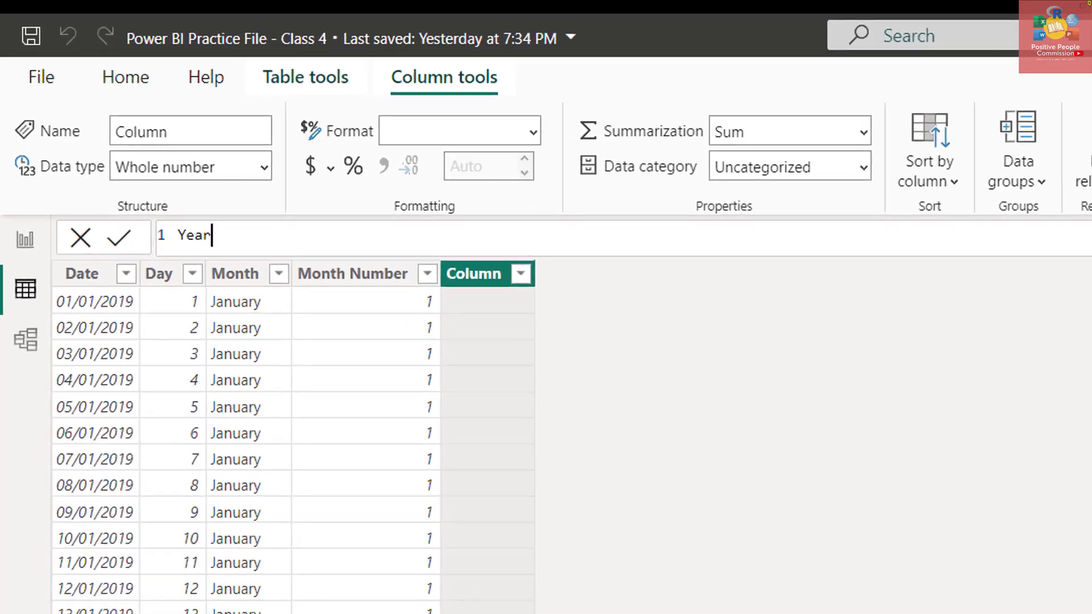
pyautogui.write(' = ')
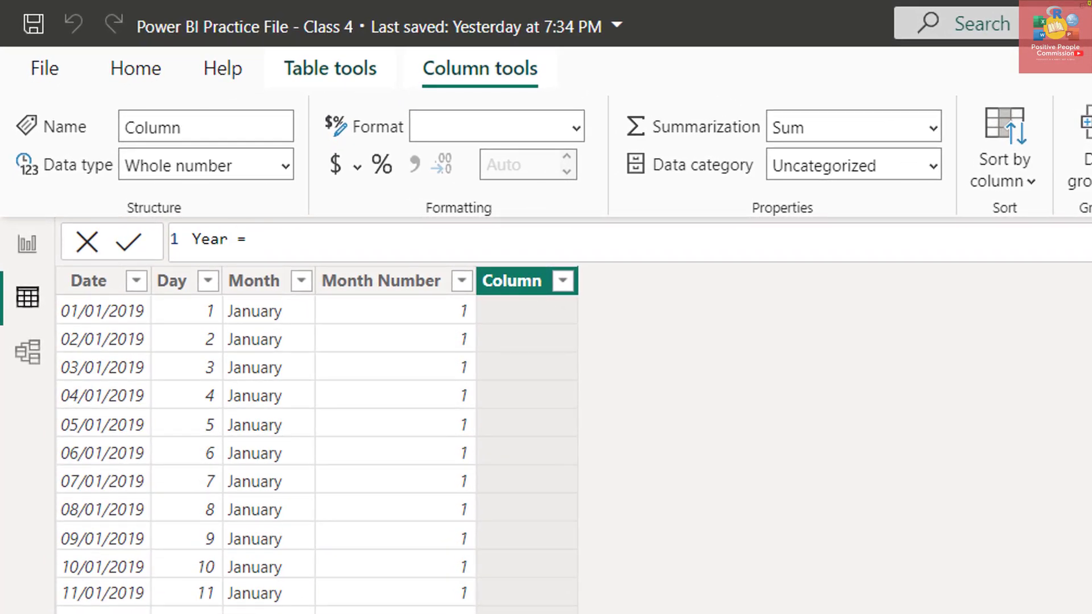
pyautogui.write('Year')
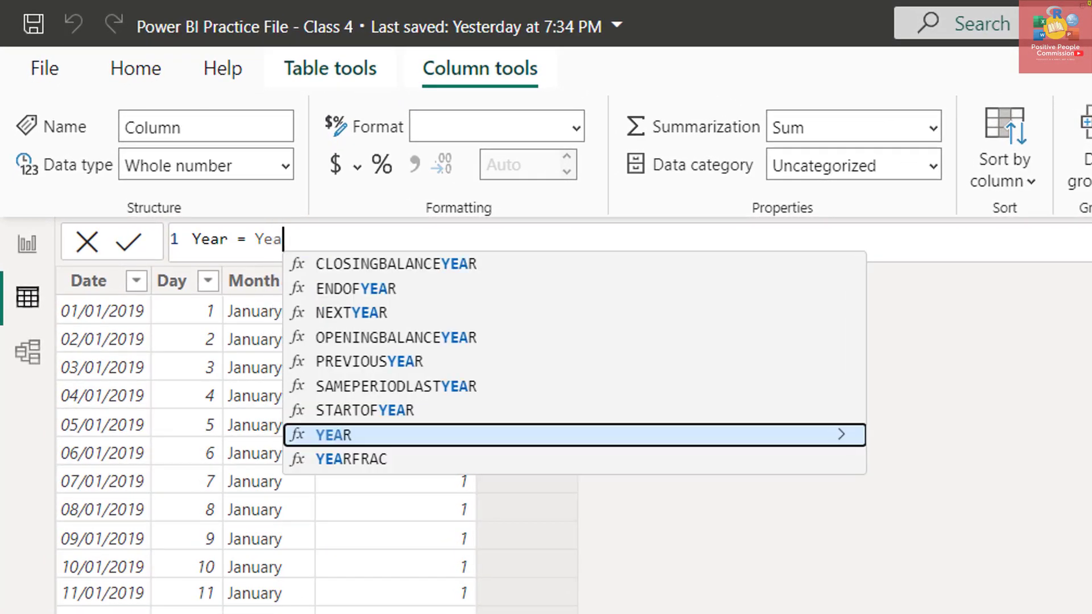
pyautogui.press('Tab')
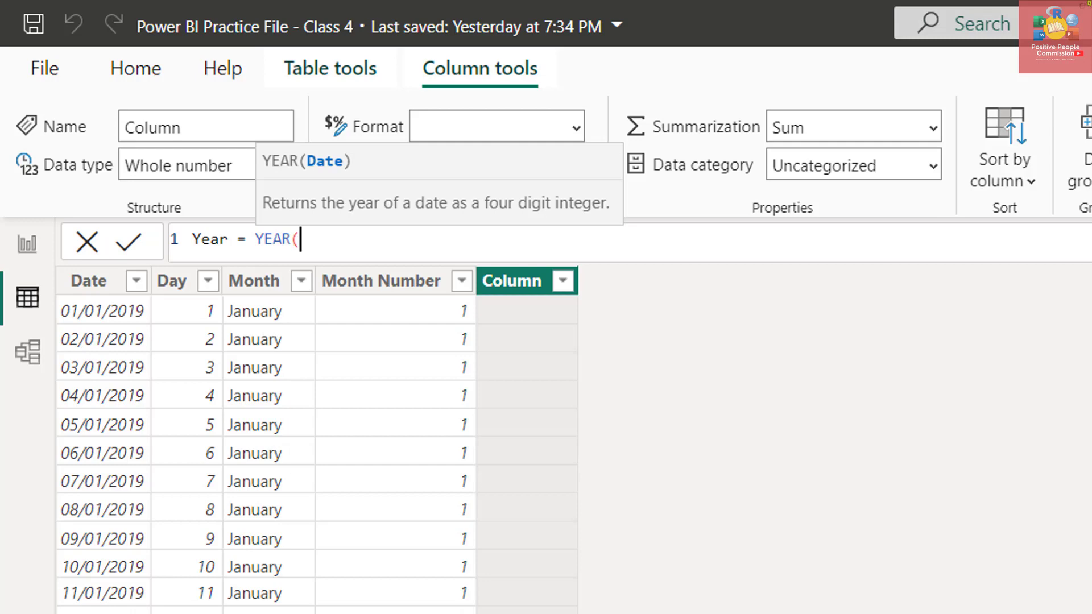
pyautogui.write('Date')
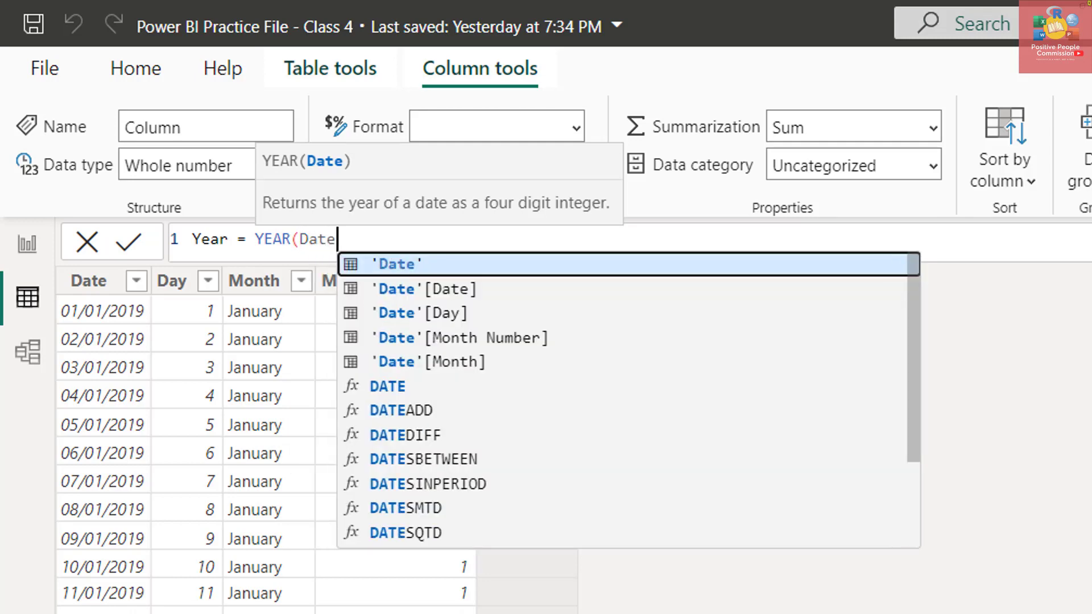
pyautogui.press('Down')
pyautogui.press('Tab')
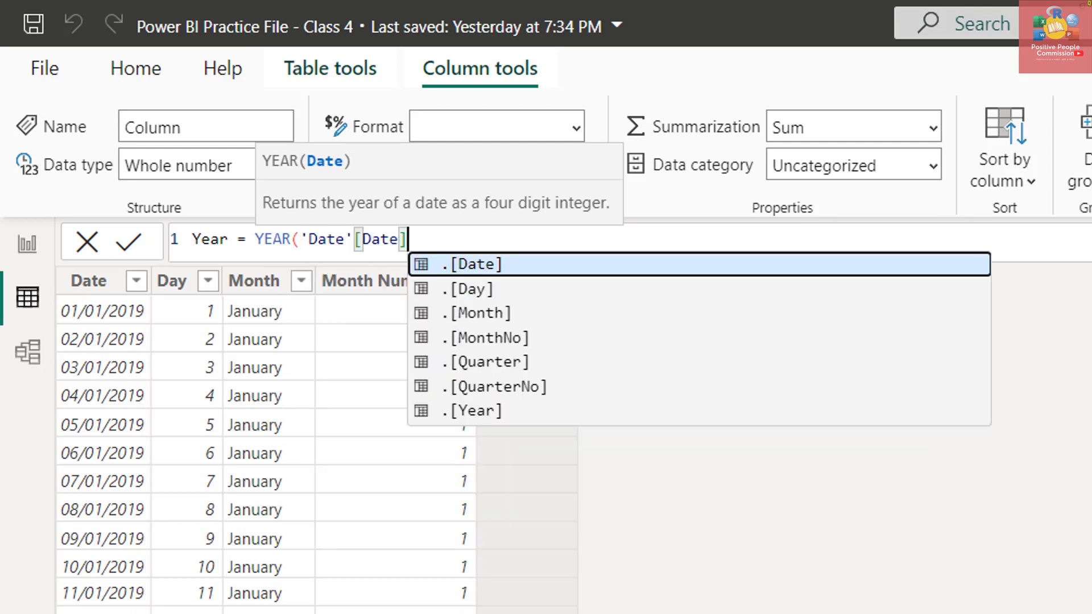
pyautogui.write(')')
pyautogui.press('Return')
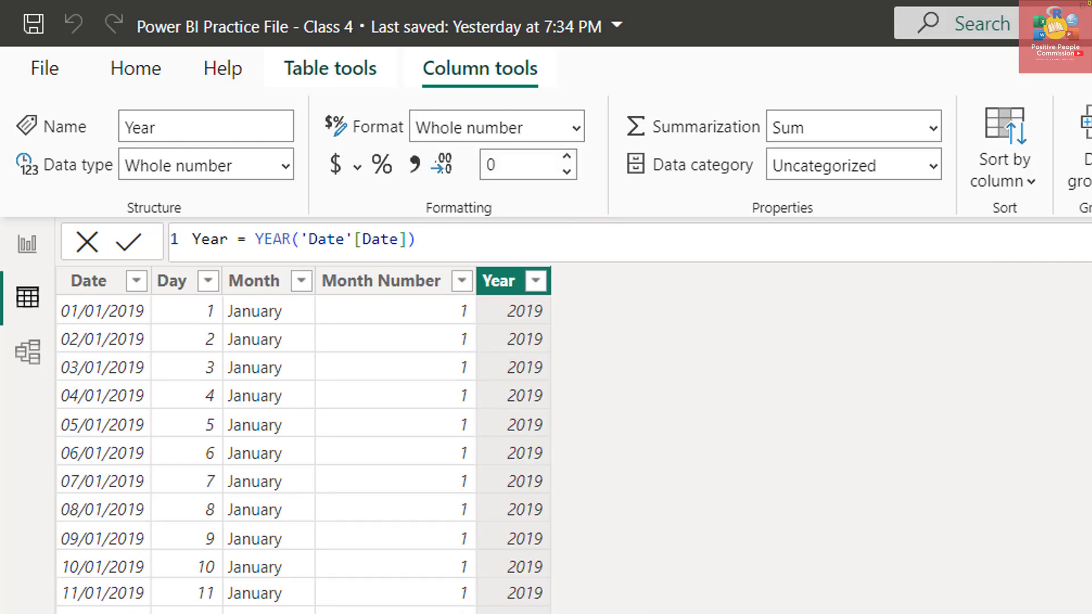
pyautogui.scroll(-20, 281, 593)
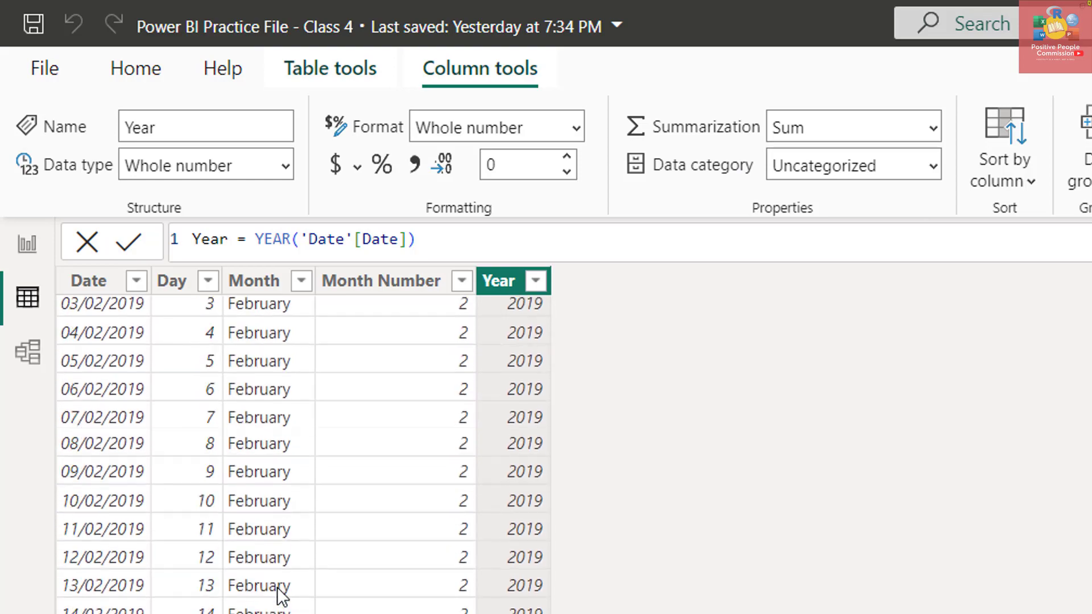
pyautogui.scroll(-20, 280, 594)
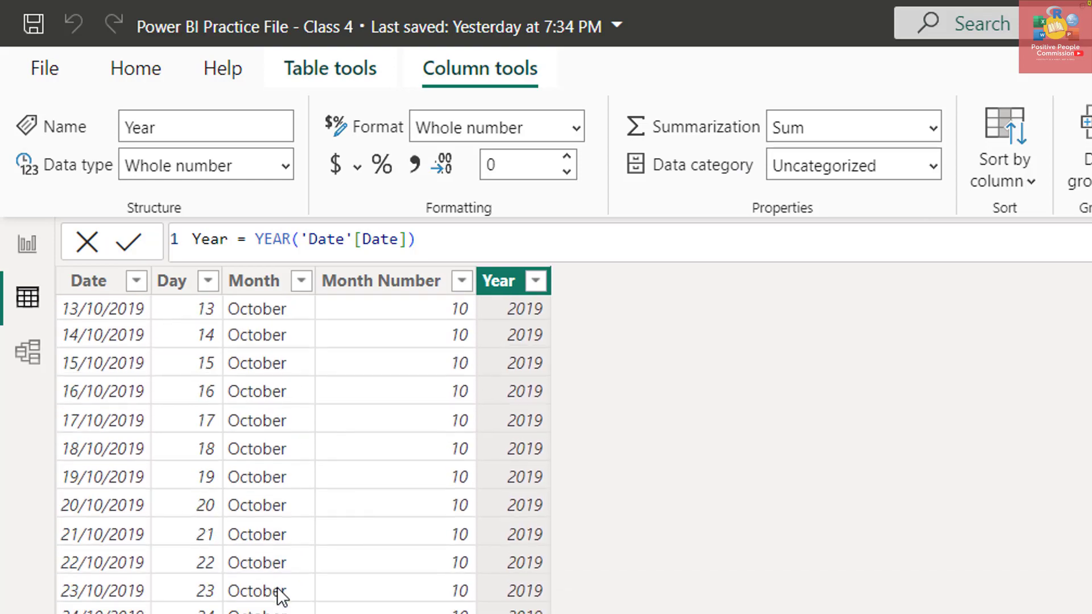
# Step: Add a calculated column to the Date table with the formula Quarter = QUARTER('Date'[Date]) and check its values down the rows
pyautogui.scroll(-20, 280, 595)
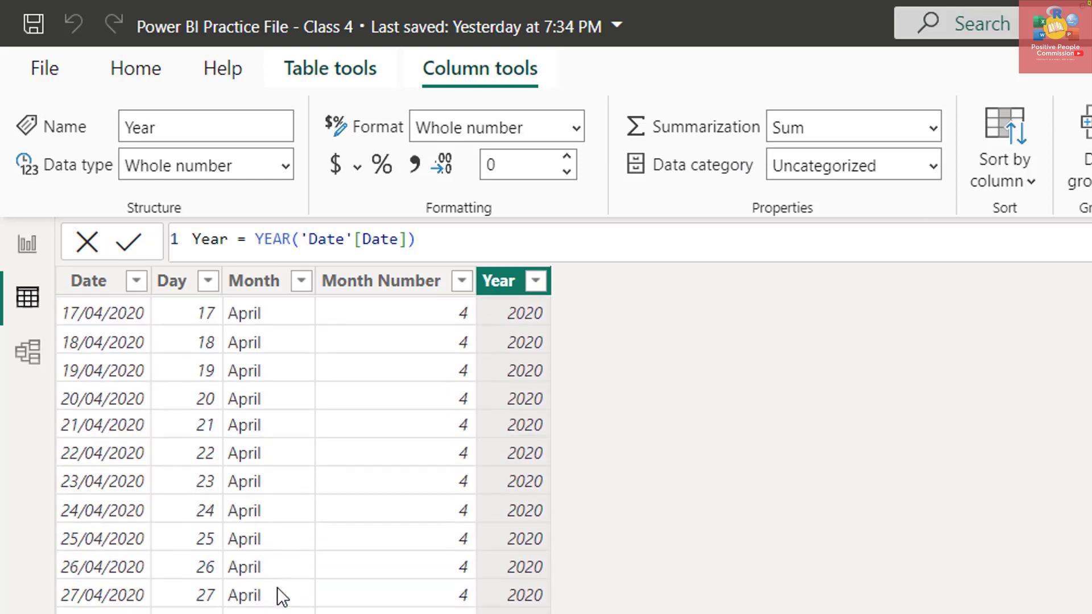
pyautogui.scroll(20, 281, 597)
pyautogui.scroll(20, 280, 596)
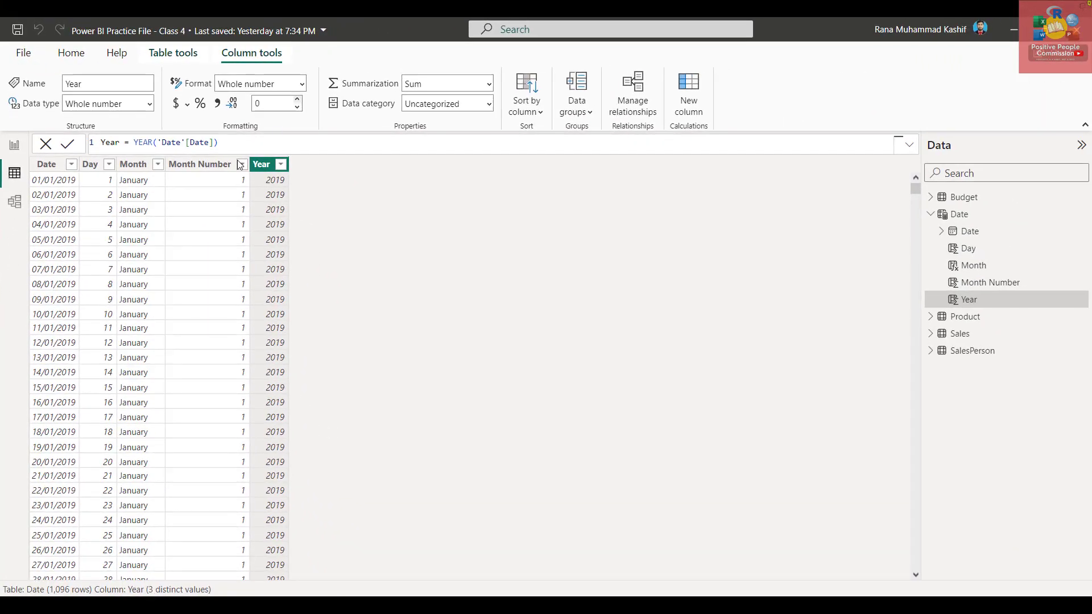
pyautogui.click(690, 101)
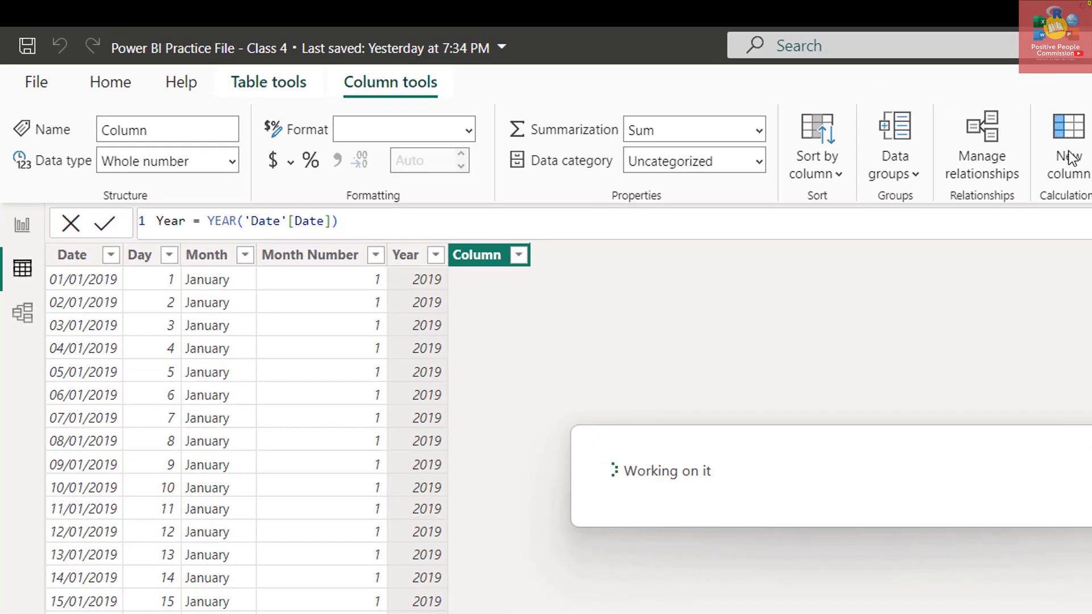
pyautogui.write('uarter ')
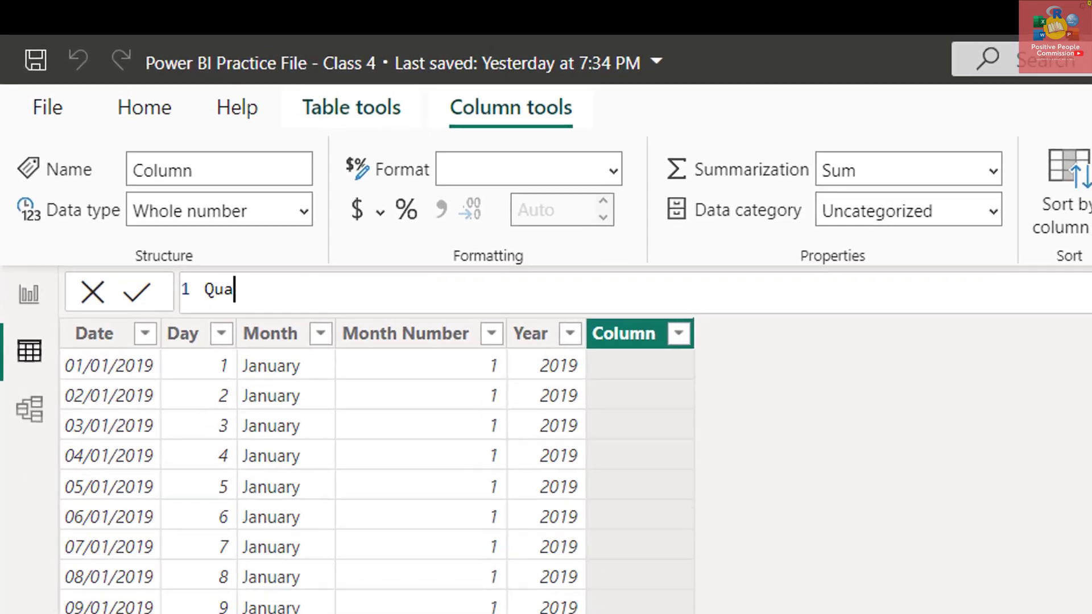
pyautogui.write('= ')
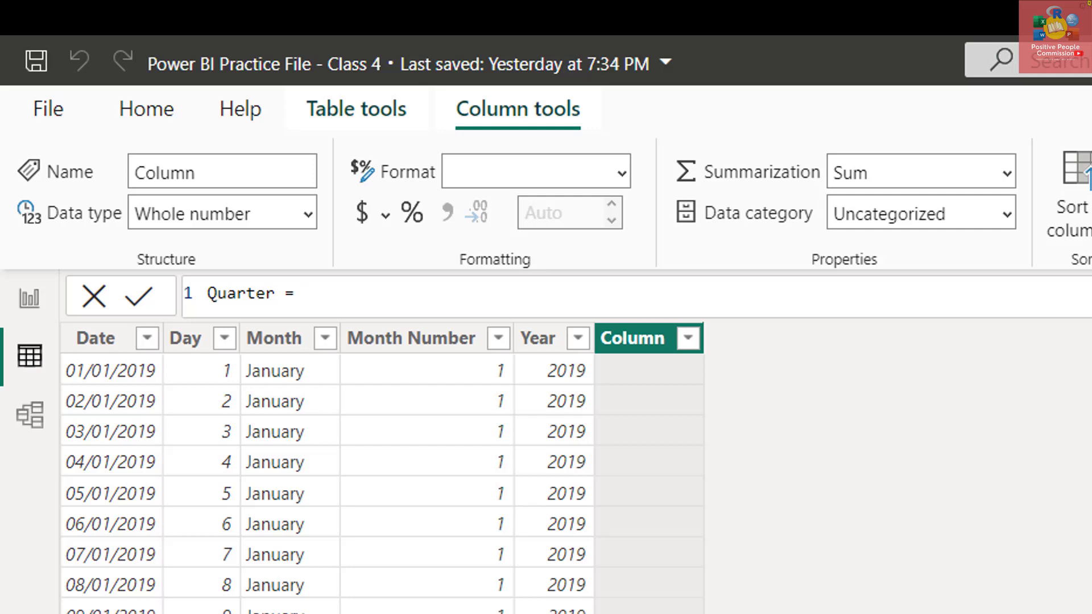
pyautogui.write('Quarter')
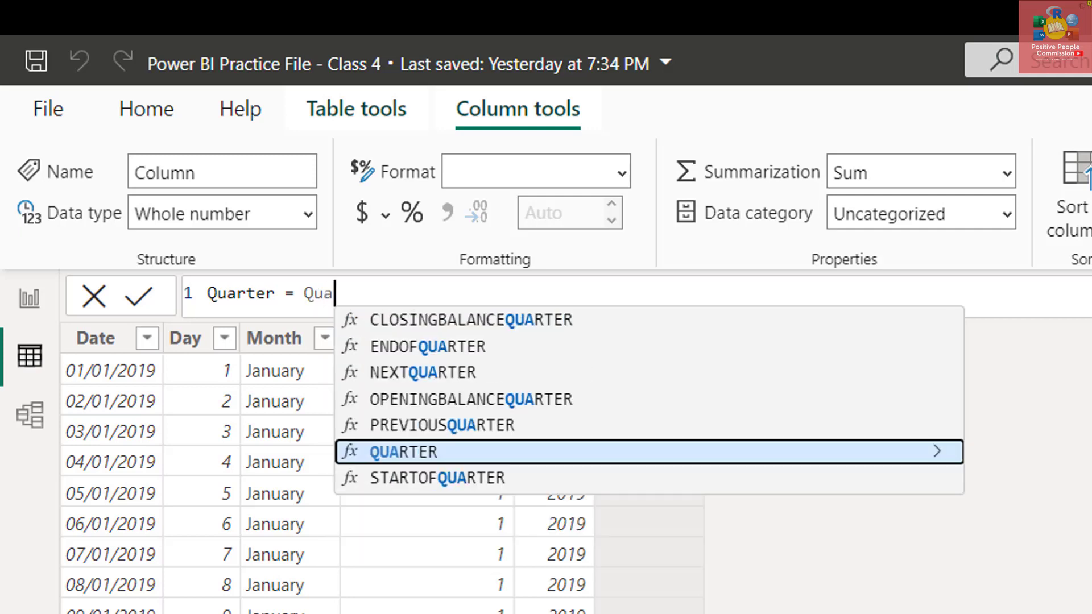
pyautogui.press('Tab')
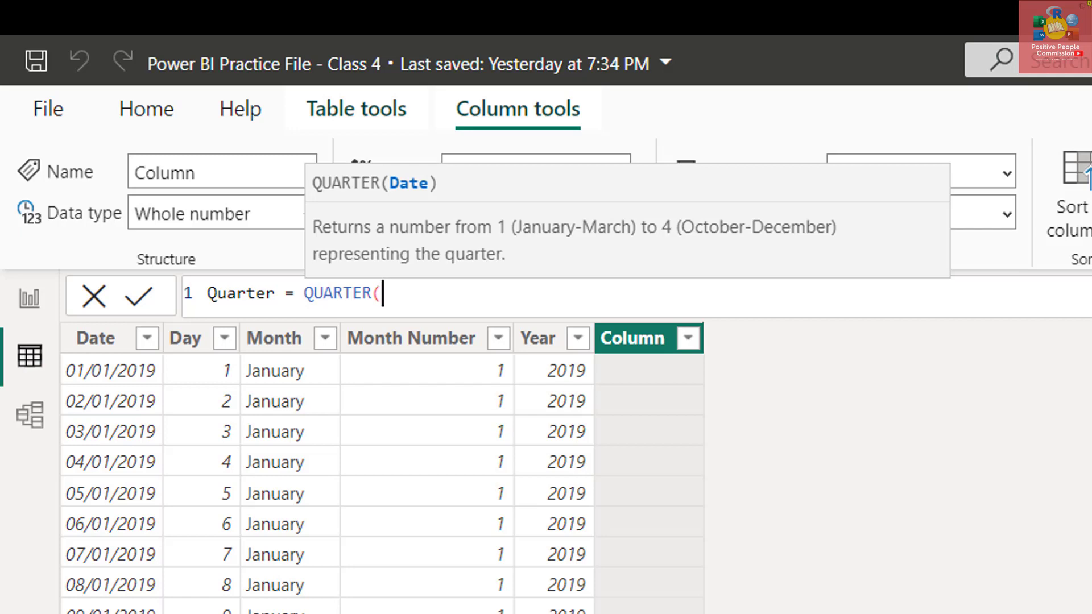
pyautogui.write('Date')
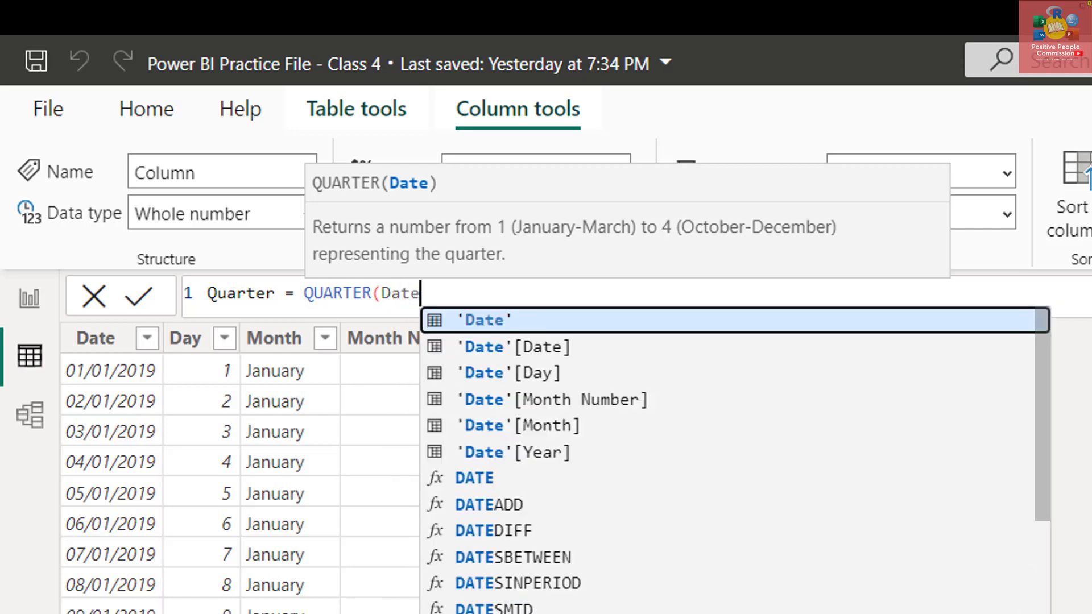
pyautogui.press('Down')
pyautogui.press('Tab')
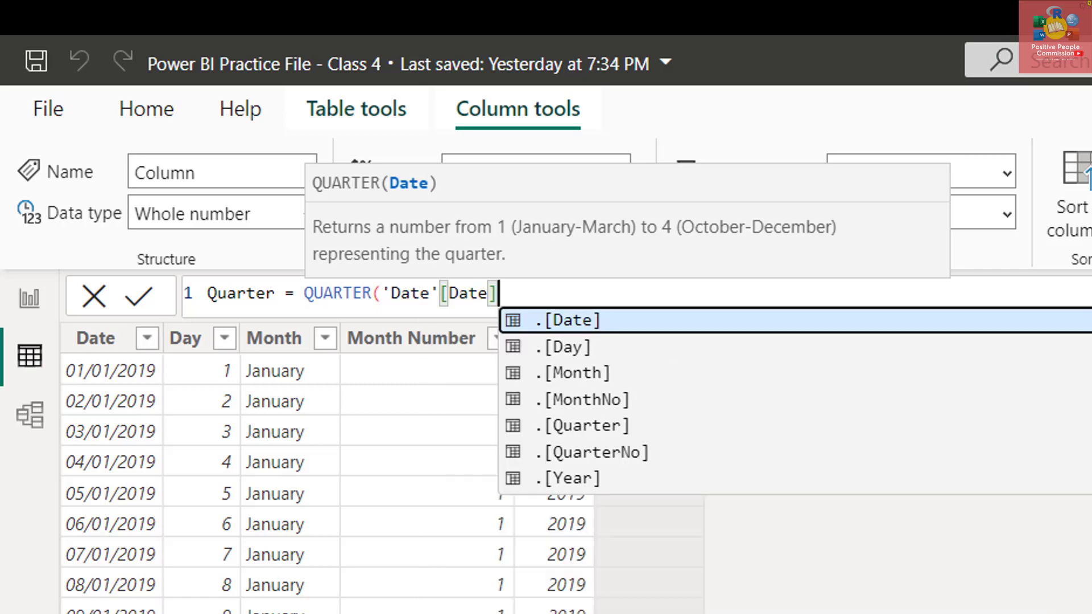
pyautogui.write(')')
pyautogui.press('Return')
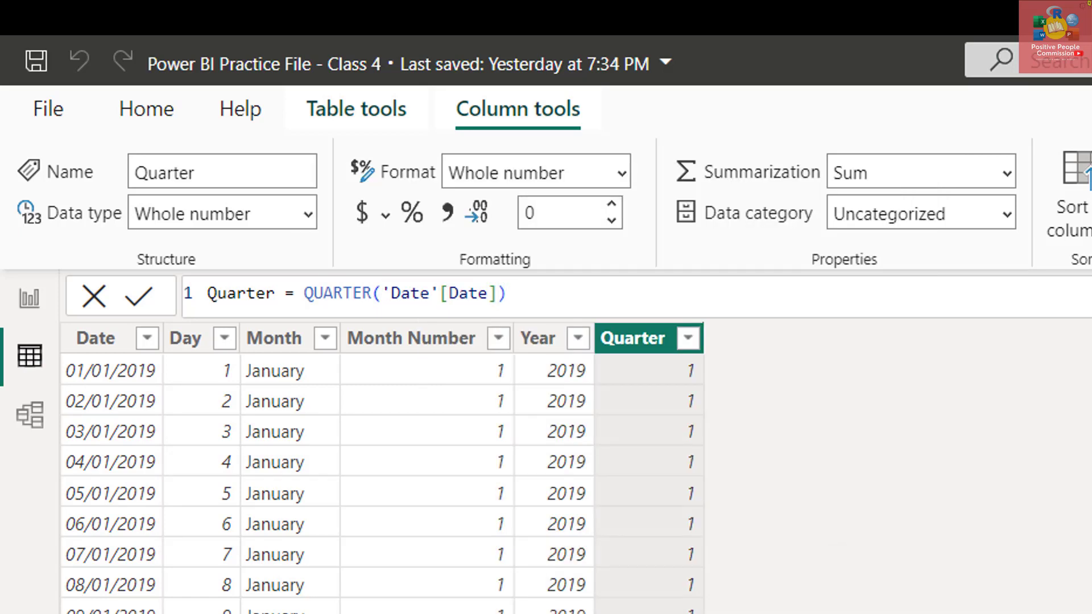
pyautogui.scroll(-20, 594, 607)
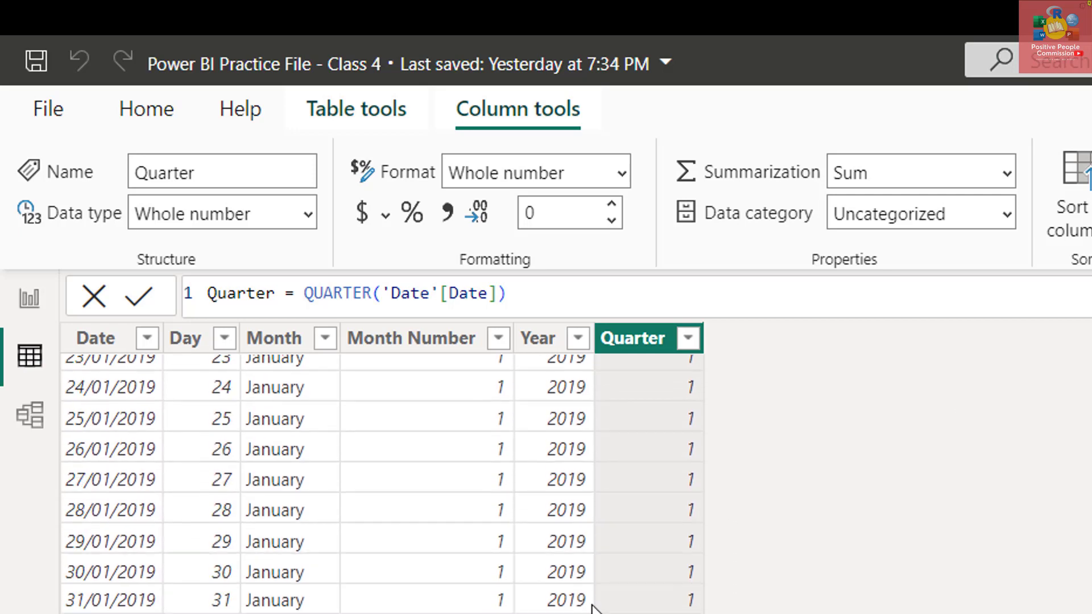
pyautogui.scroll(-20, 594, 607)
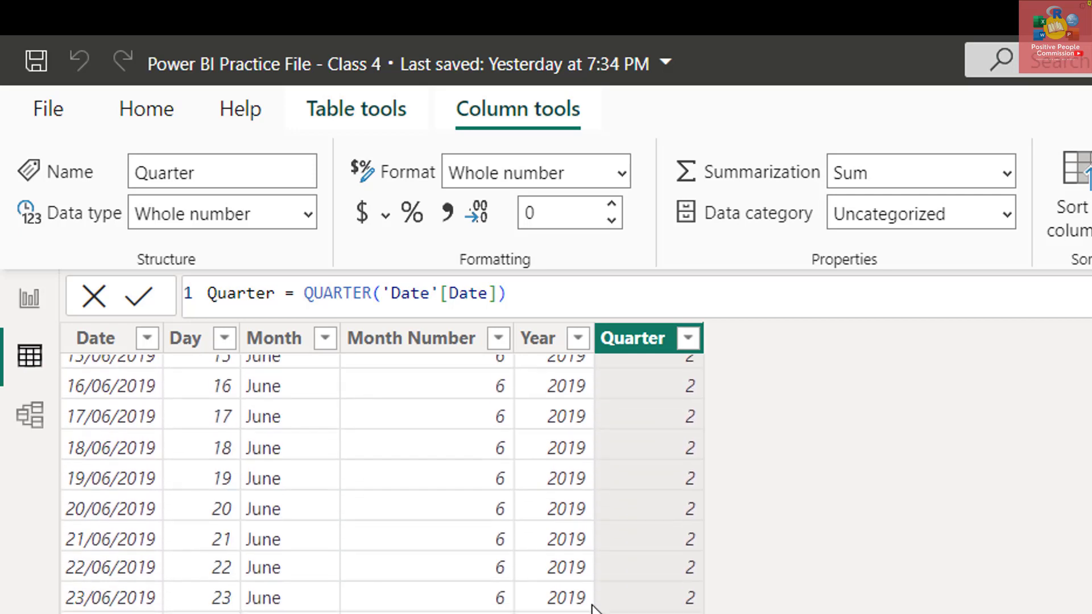
pyautogui.scroll(20, 594, 608)
pyautogui.scroll(20, 594, 607)
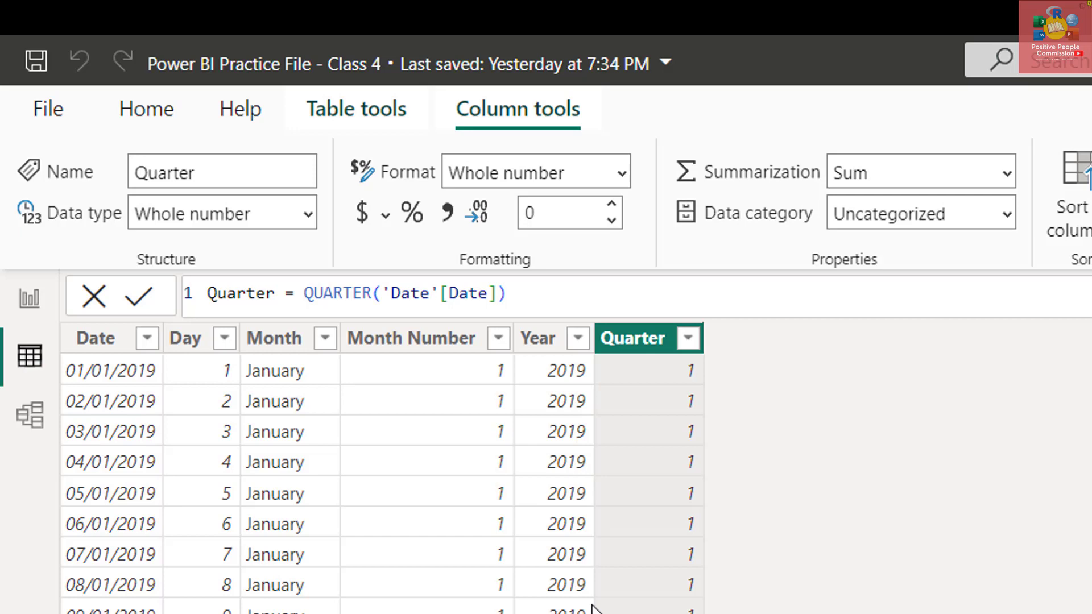
# Step: Change the Quarter formula to "Qtr" & QUARTER('Date'[Date]) and apply it
pyautogui.click(302, 291)
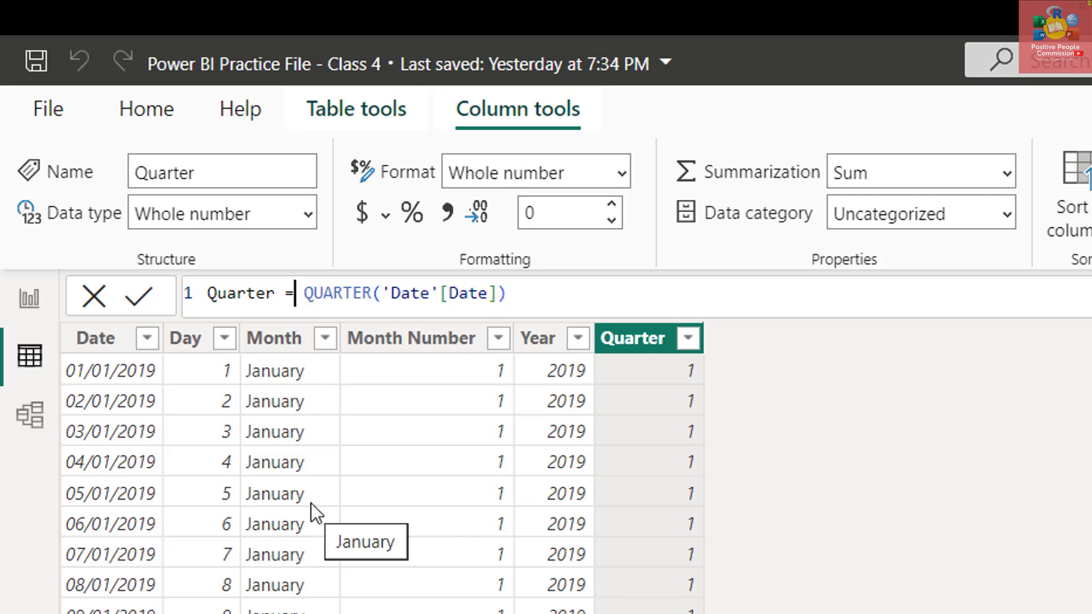
pyautogui.write('"')
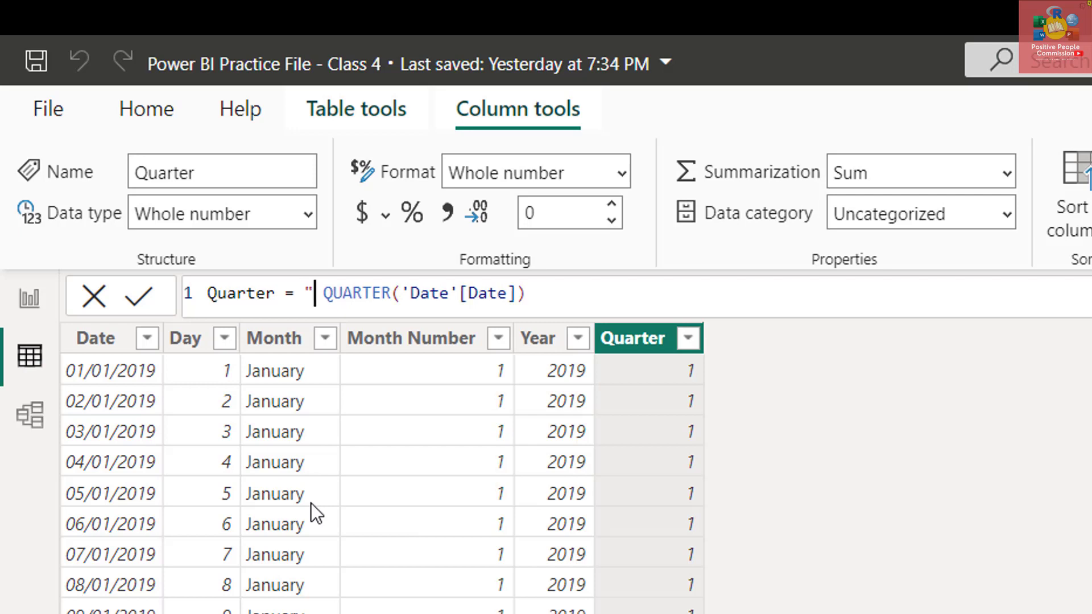
pyautogui.write('Qtr"')
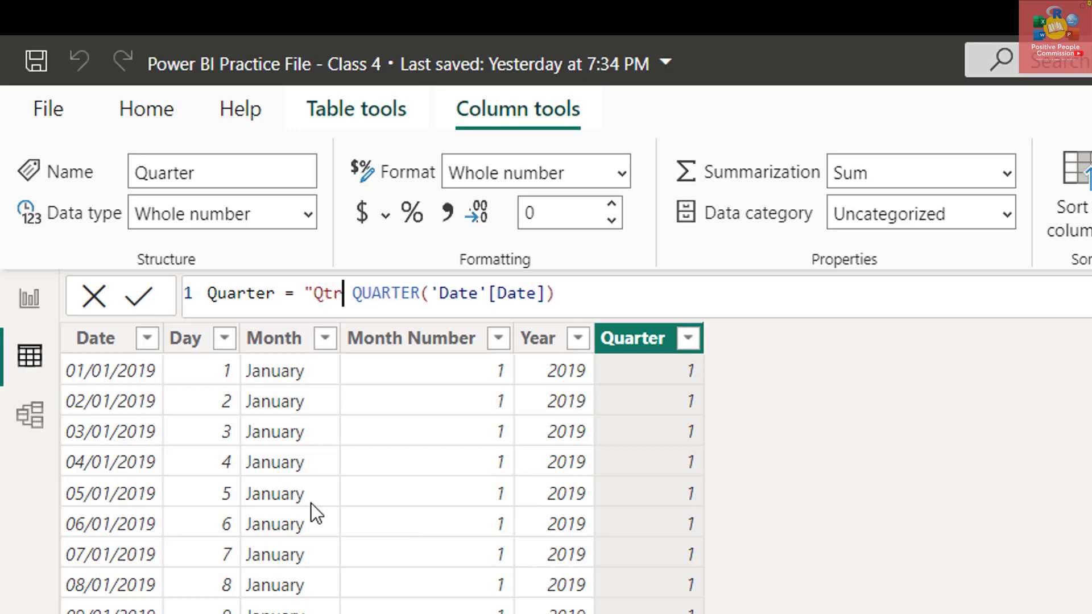
pyautogui.write(' &')
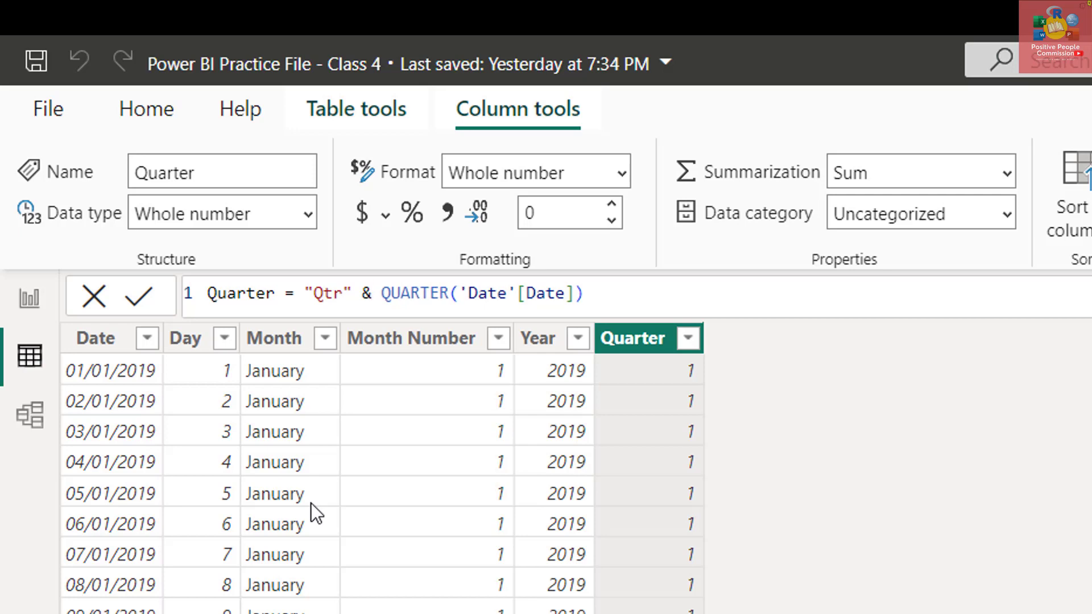
pyautogui.press('Return')
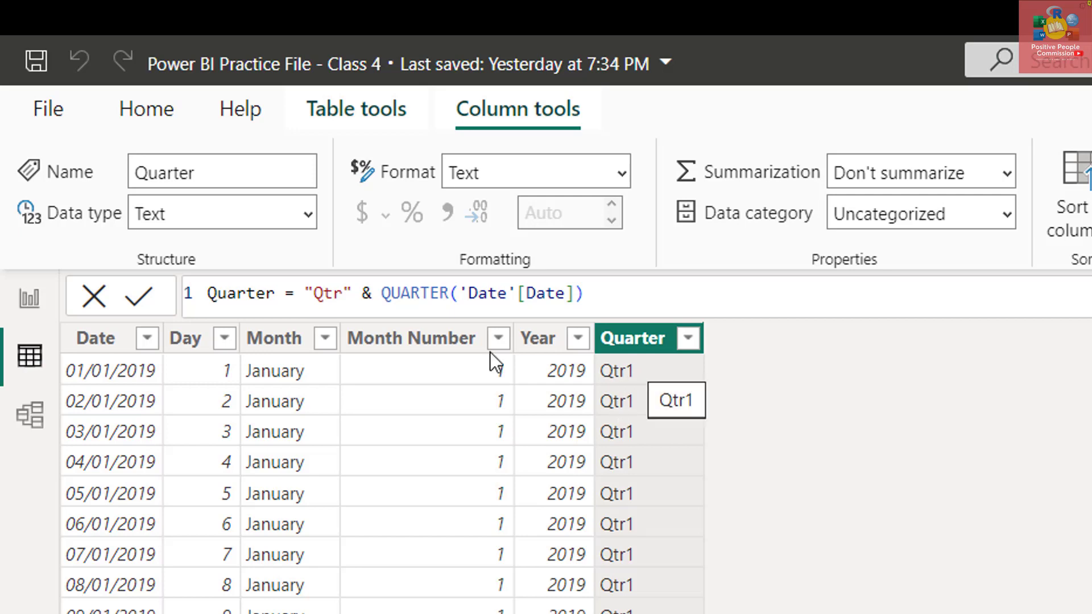
# Step: Add a space after Qtr inside the quotes of the Quarter formula, apply it, and check the column's values down the rows
pyautogui.click(342, 294)
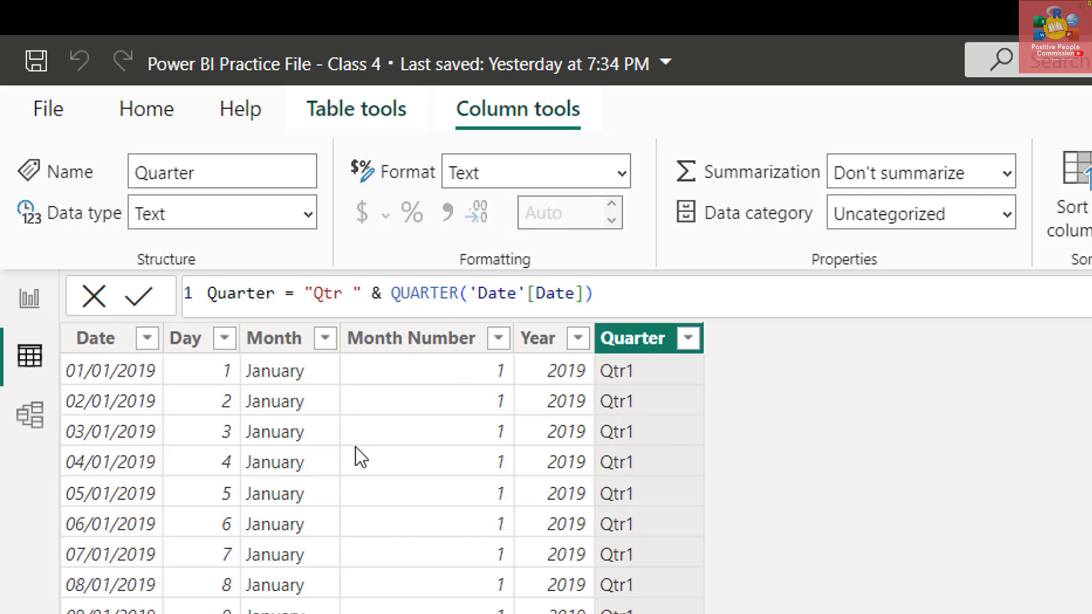
pyautogui.press('Return')
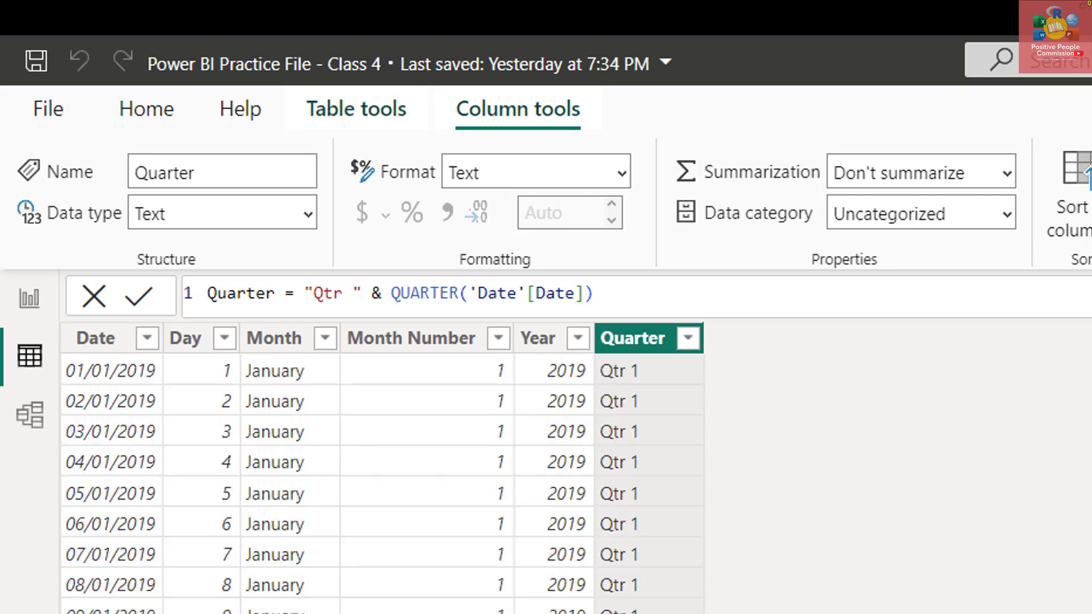
pyautogui.scroll(-20, 381, 484)
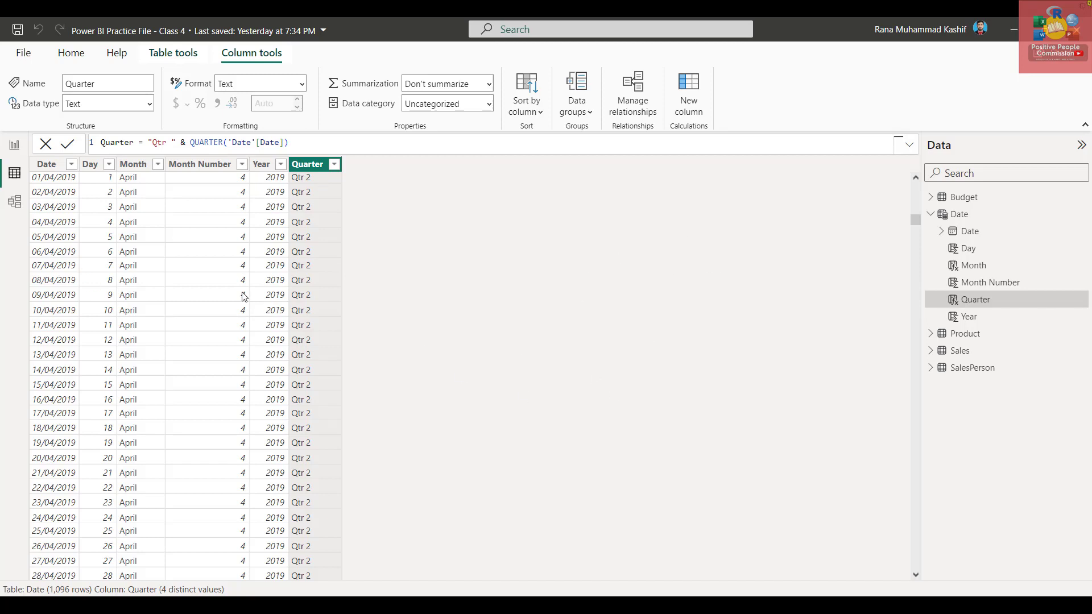
# Step: Show the model diagram and enlarge its canvas by collapsing the Date field list and the Properties and Data panes
pyautogui.click(10, 207)
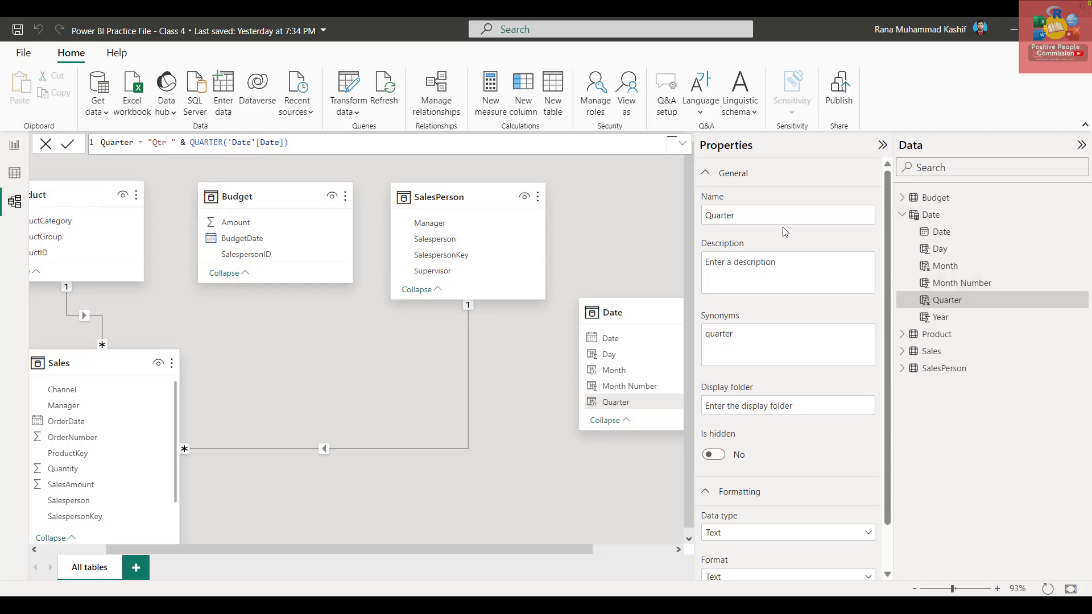
pyautogui.click(902, 217)
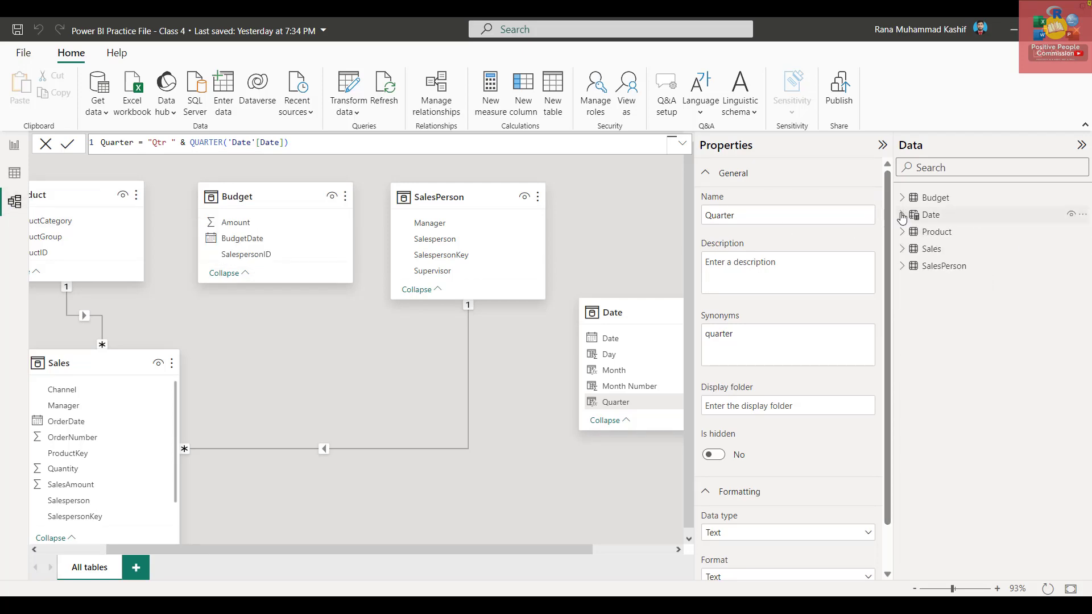
pyautogui.click(883, 146)
pyautogui.click(1082, 147)
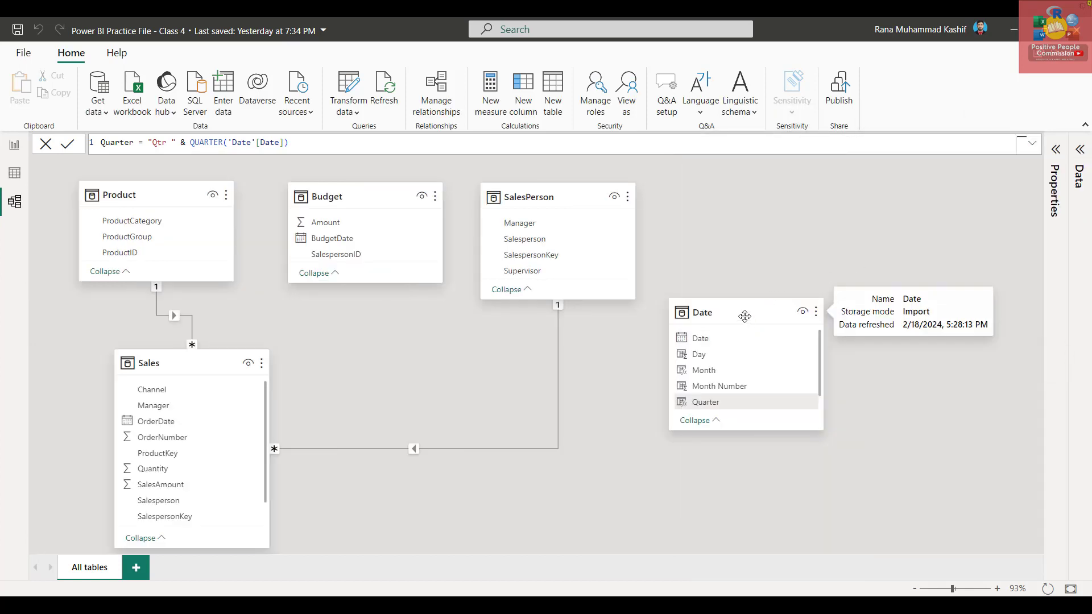
# Step: Rearrange the diagram so Product, SalesPerson and Date form a row above, with Budget placed below Date
pyautogui.moveTo(745, 316); pyautogui.dragTo(751, 194)
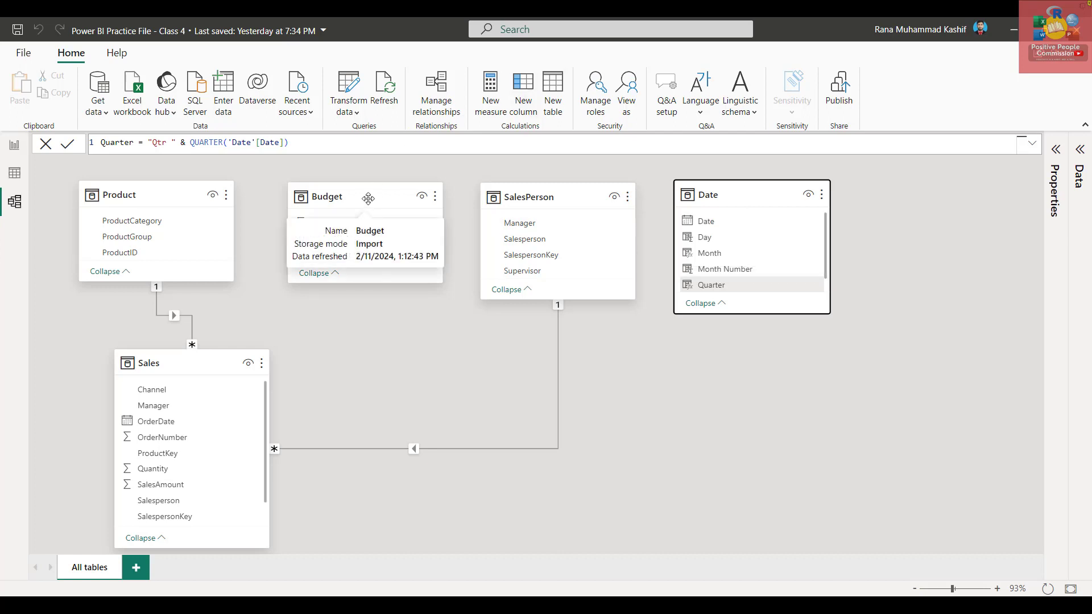
pyautogui.moveTo(365, 200); pyautogui.dragTo(634, 450)
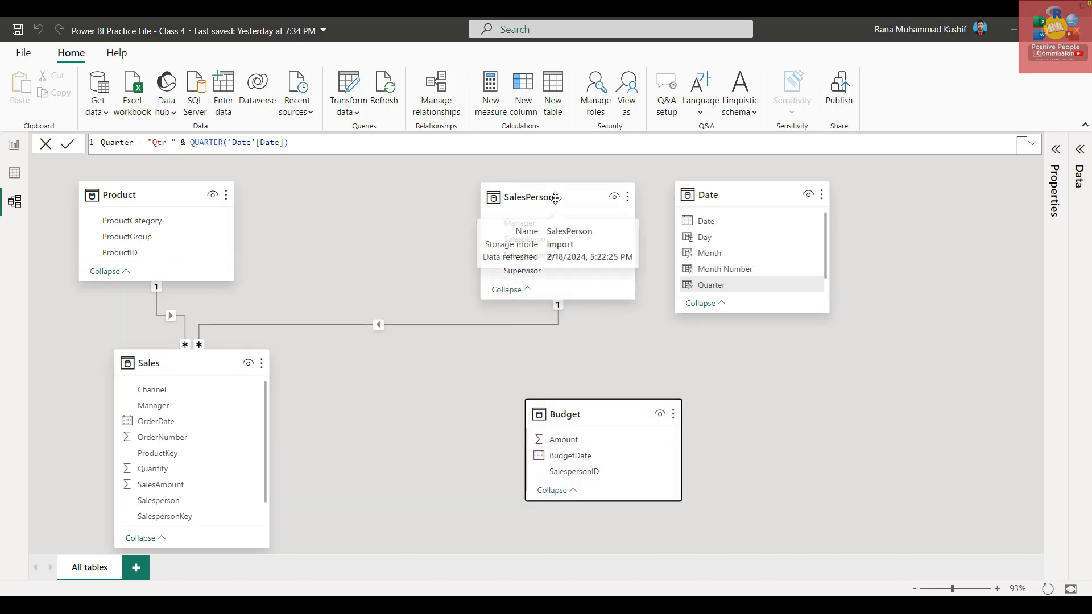
pyautogui.moveTo(541, 205); pyautogui.dragTo(352, 204)
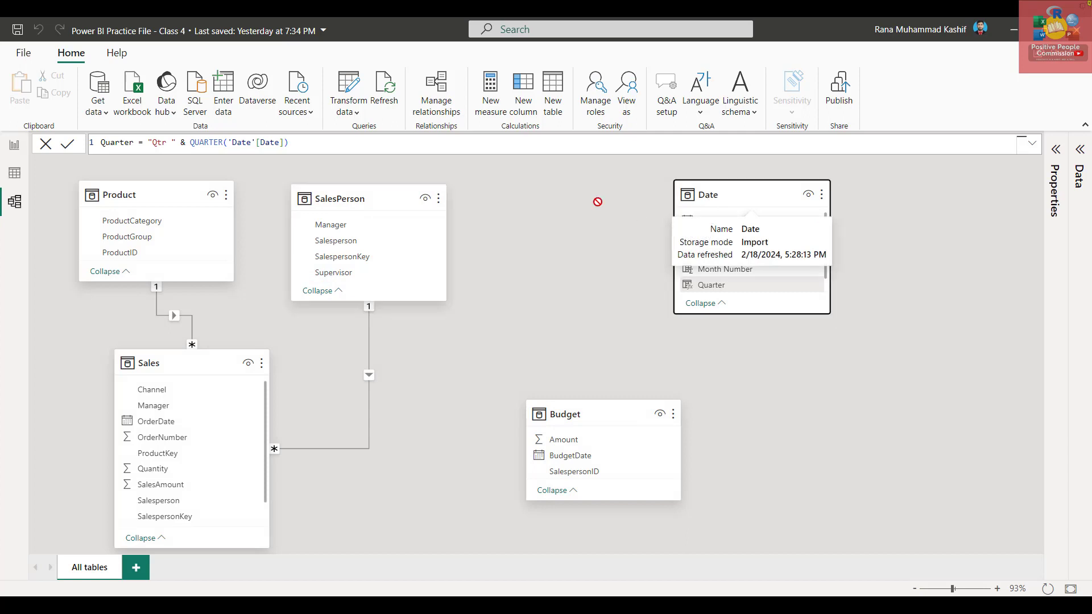
pyautogui.moveTo(715, 193); pyautogui.dragTo(552, 191)
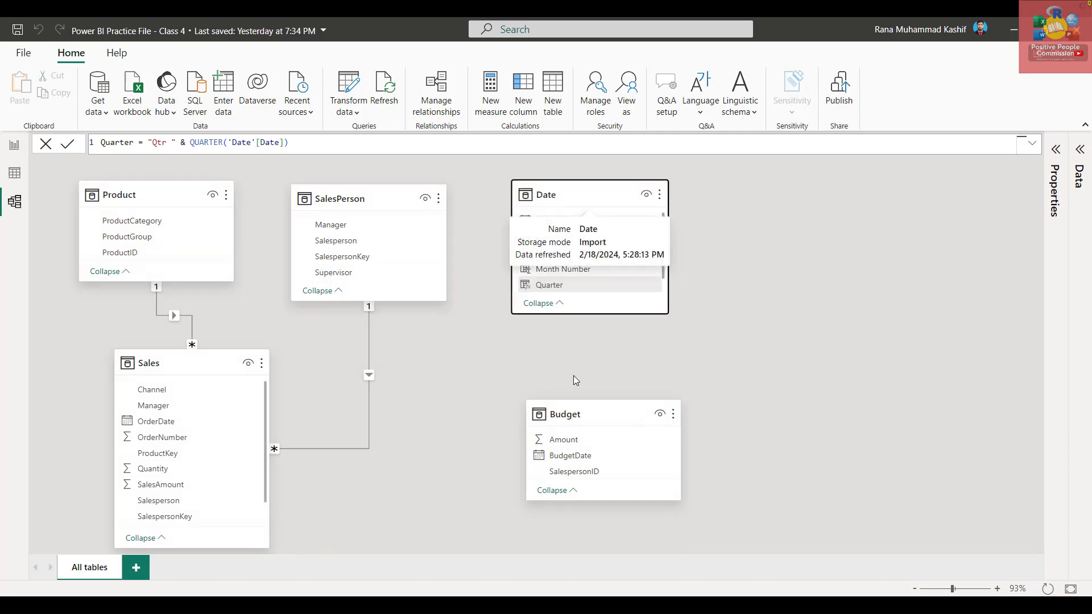
pyautogui.click(580, 415)
pyautogui.moveTo(580, 415); pyautogui.dragTo(553, 405)
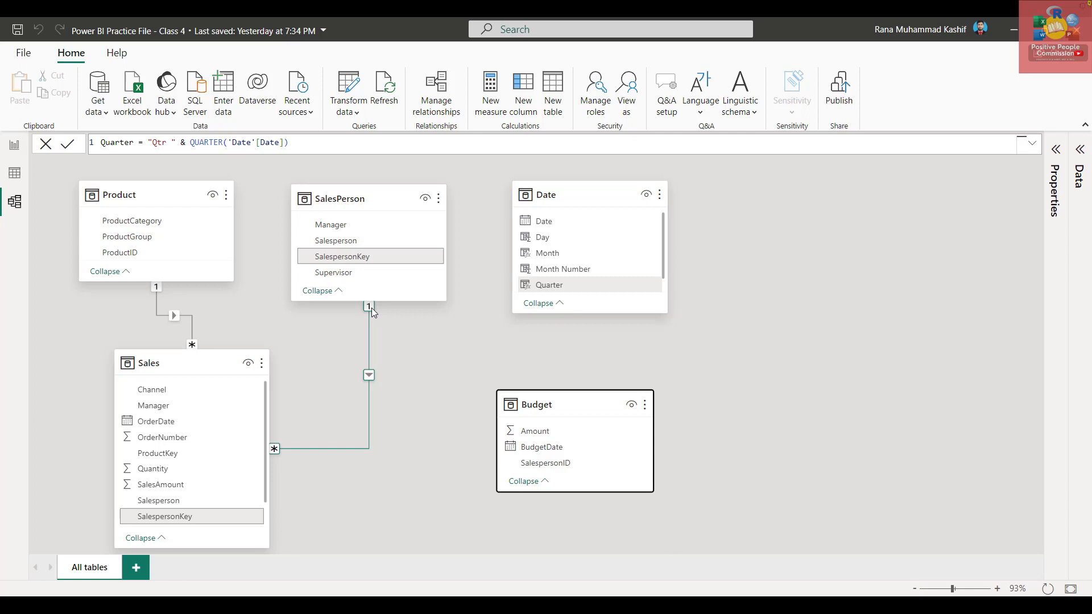
# Step: Relate SalespersonKey in SalesPerson to SalespersonID in Budget, and OrderDate in Sales to Date in the Date table
pyautogui.moveTo(370, 256); pyautogui.dragTo(541, 472)
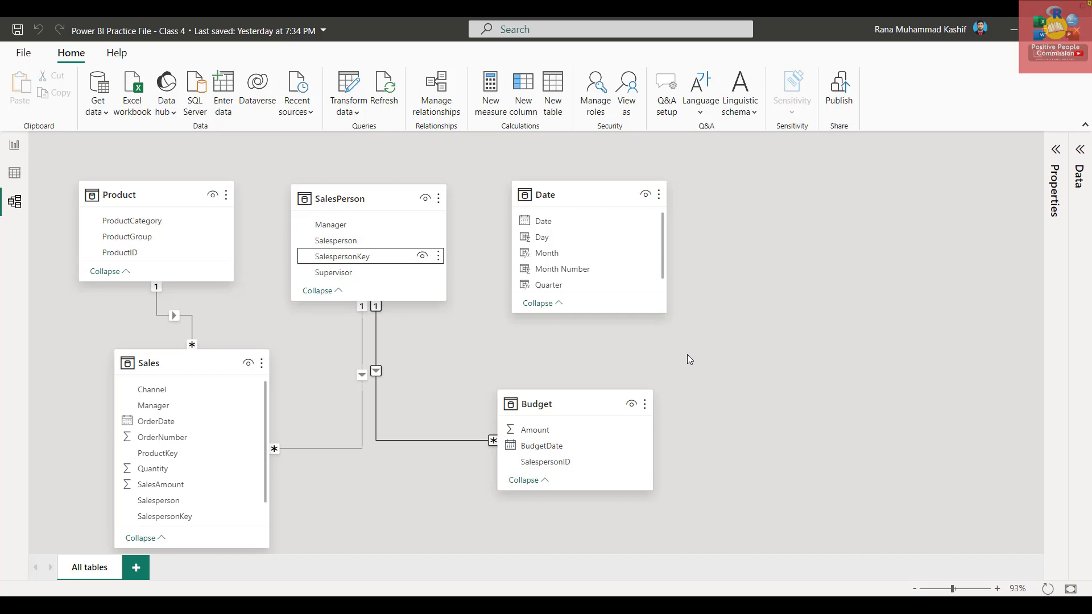
pyautogui.click(170, 426)
pyautogui.moveTo(171, 429); pyautogui.dragTo(572, 222)
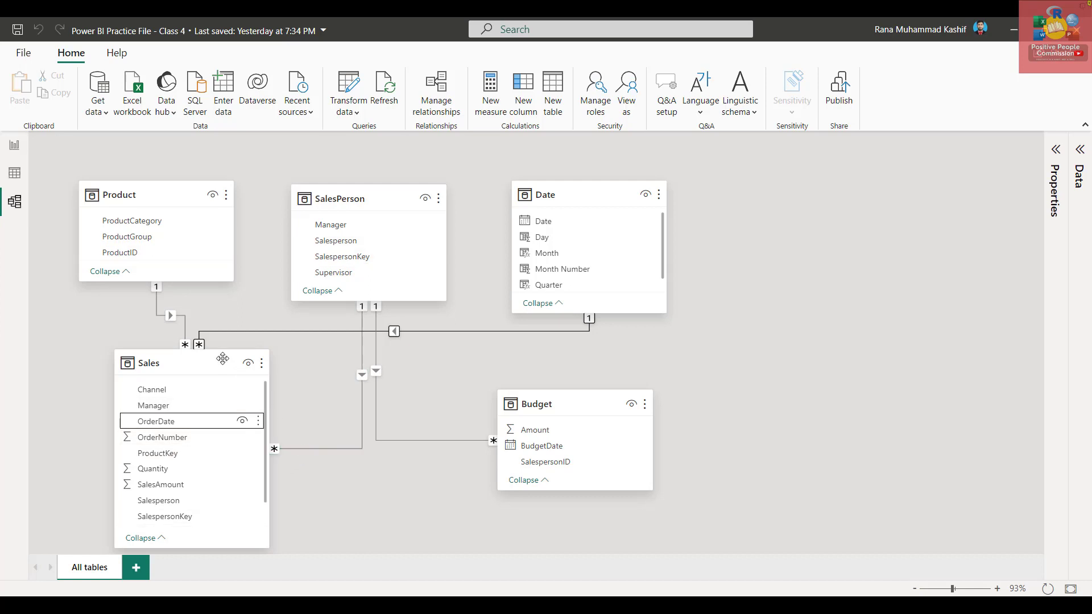
# Step: Adjust the Sales table's position below Product and relate Date in the Date table to BudgetDate in Budget
pyautogui.moveTo(220, 362); pyautogui.dragTo(225, 400)
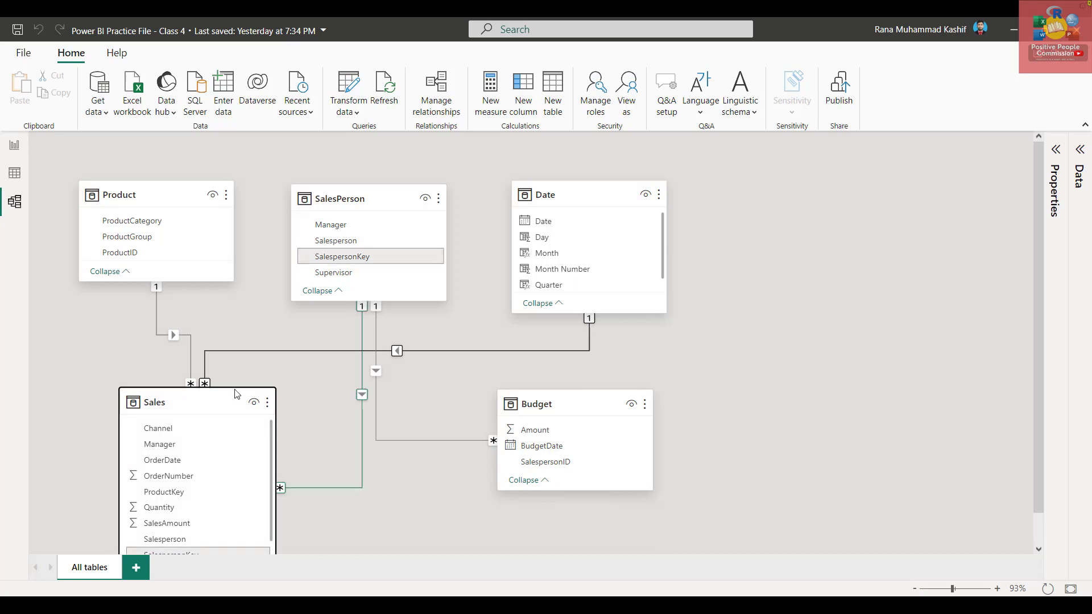
pyautogui.moveTo(193, 392); pyautogui.dragTo(194, 352)
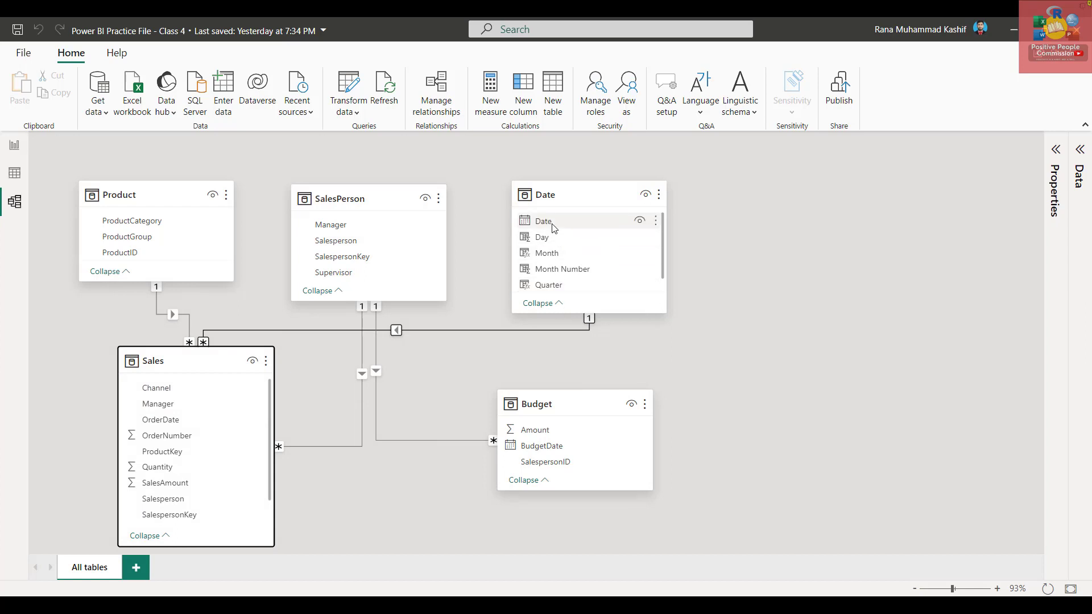
pyautogui.moveTo(554, 229); pyautogui.dragTo(568, 447)
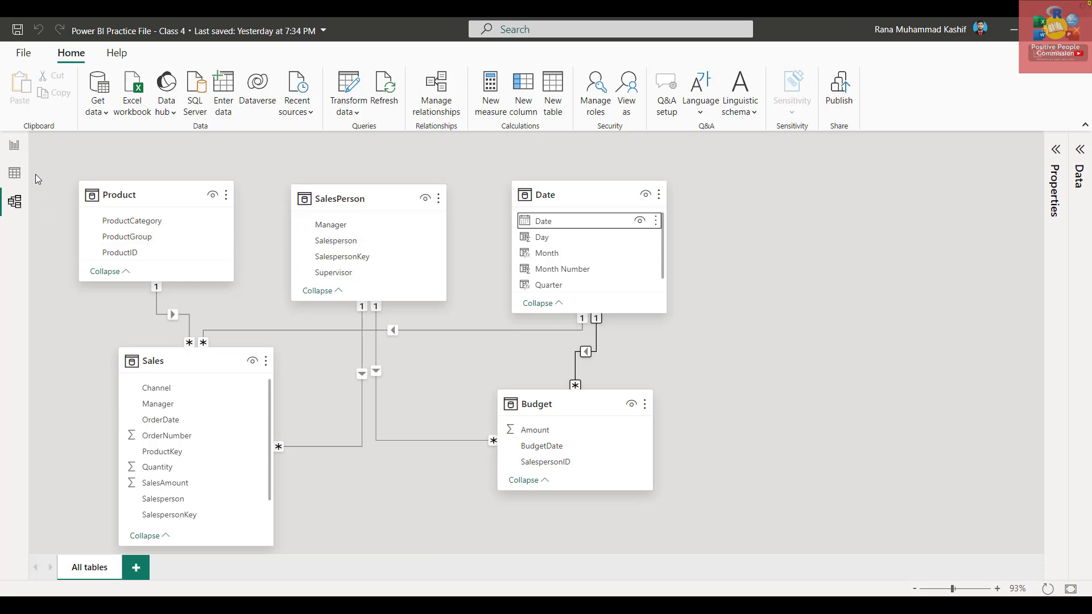
# Step: Look over the report page and the model diagram, and switch to the running PowerPoint slide show
pyautogui.click(14, 147)
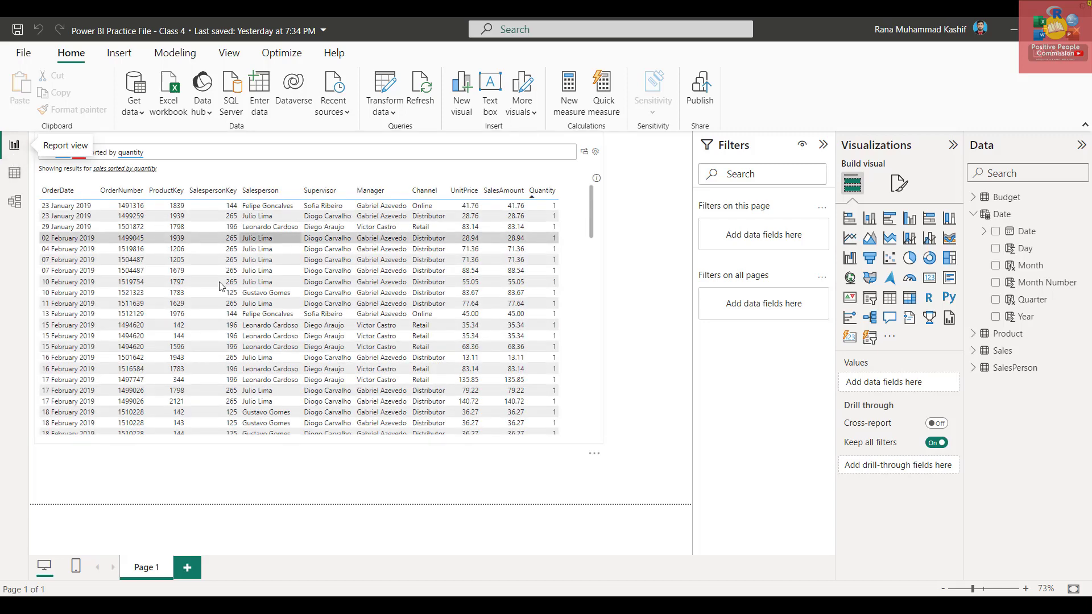
pyautogui.click(14, 201)
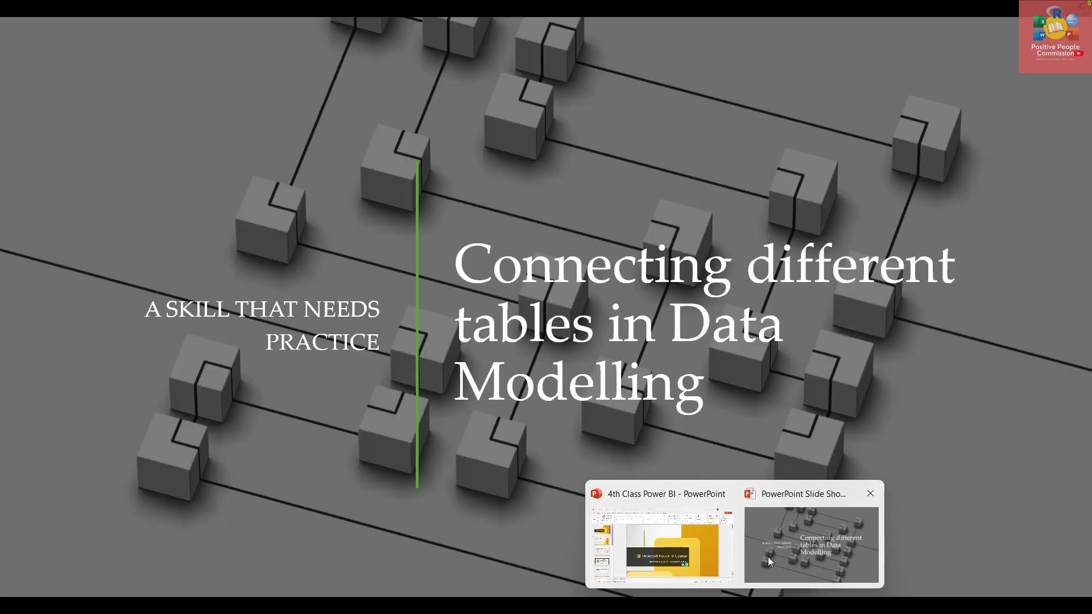
pyautogui.click(764, 561)
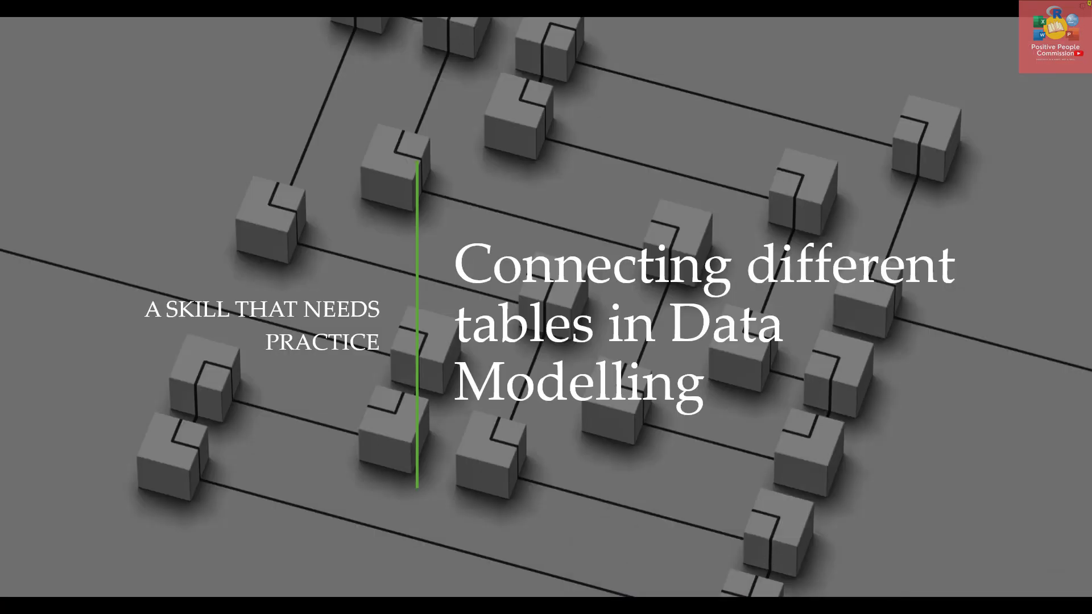